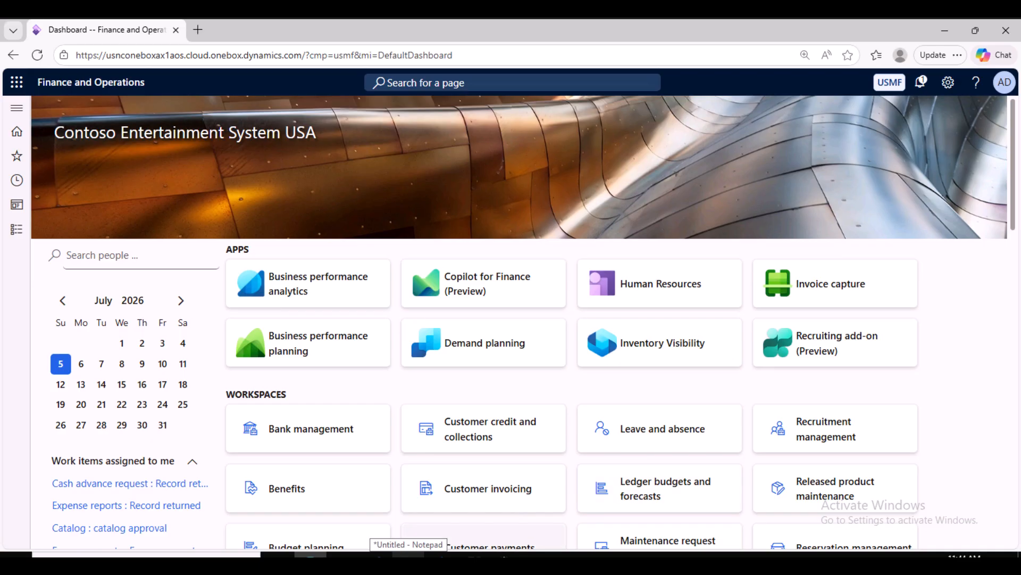
Switch to Notepad, replace the "Number sequence" text with "Batch Jobs", and return to the browser.
{"action": "left_click", "coordinate": [409, 555]}
{"action": "left_click_drag", "start_coordinate": [334, 290], "coordinate": [4, 291]}
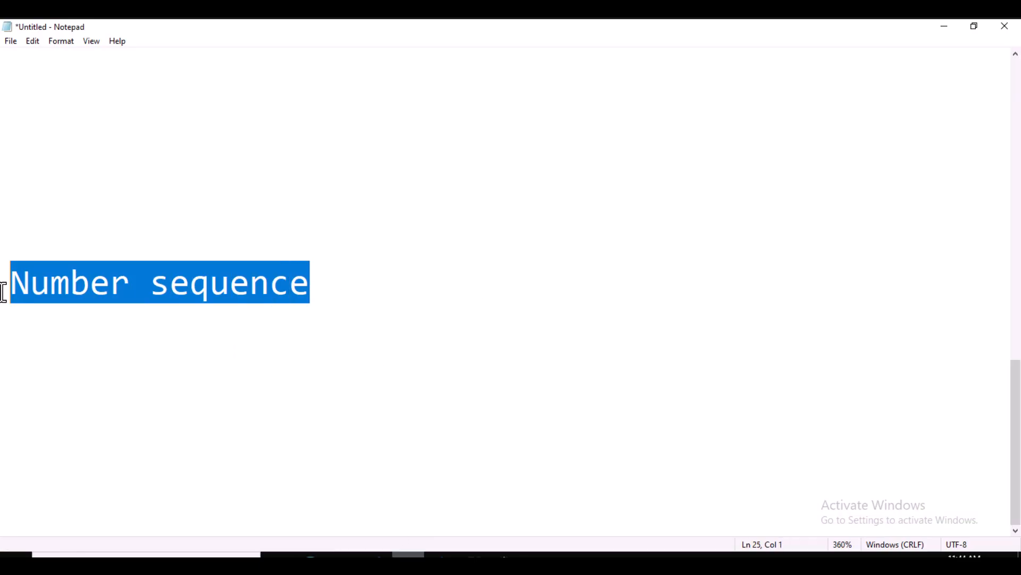
{"action": "type", "text": "Ba"}
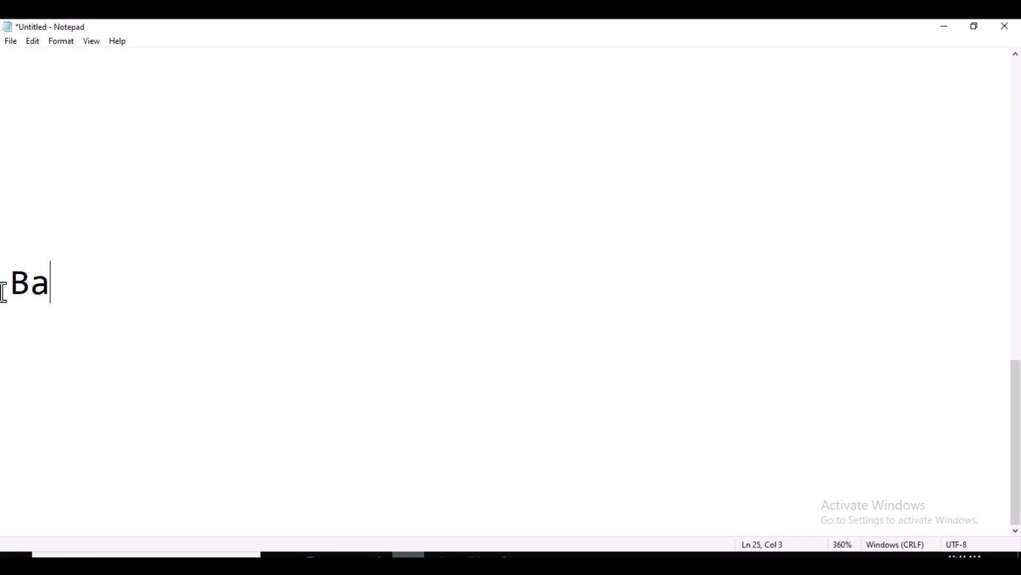
{"action": "type", "text": "tch "}
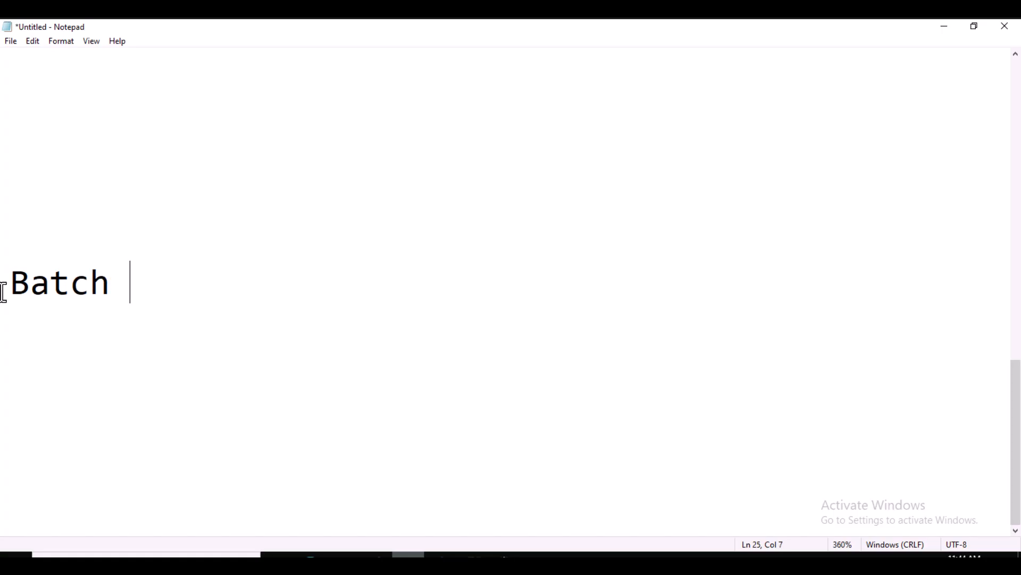
{"action": "type", "text": "Jobs"}
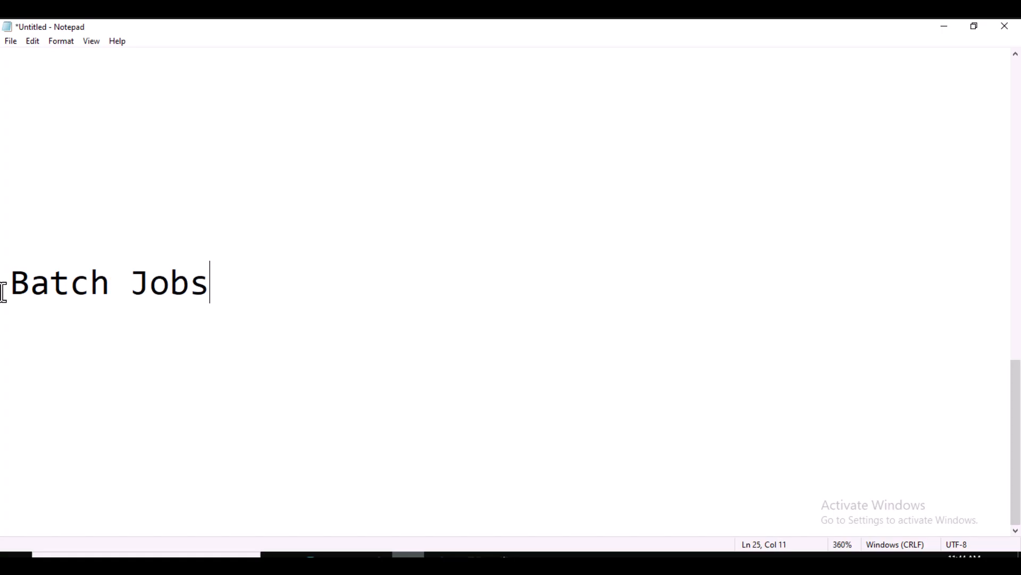
{"action": "left_click", "coordinate": [949, 30]}
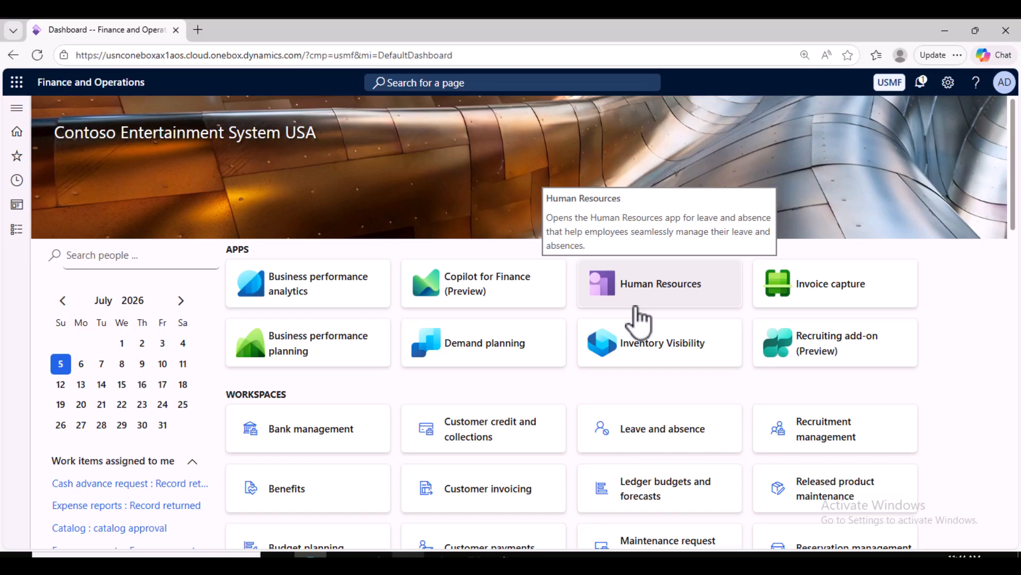
Open the batch jobs list found among the inquiries of the System administration module.
{"action": "left_click", "coordinate": [17, 229]}
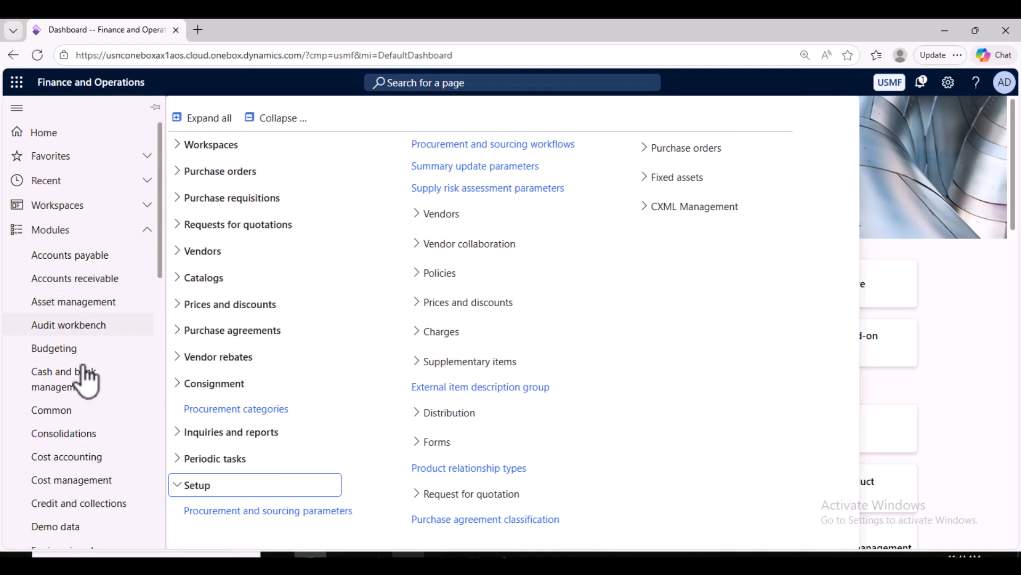
{"action": "scroll", "coordinate": [88, 377], "scroll_direction": "down", "scroll_amount": 3}
{"action": "scroll", "coordinate": [85, 379], "scroll_direction": "down", "scroll_amount": 5}
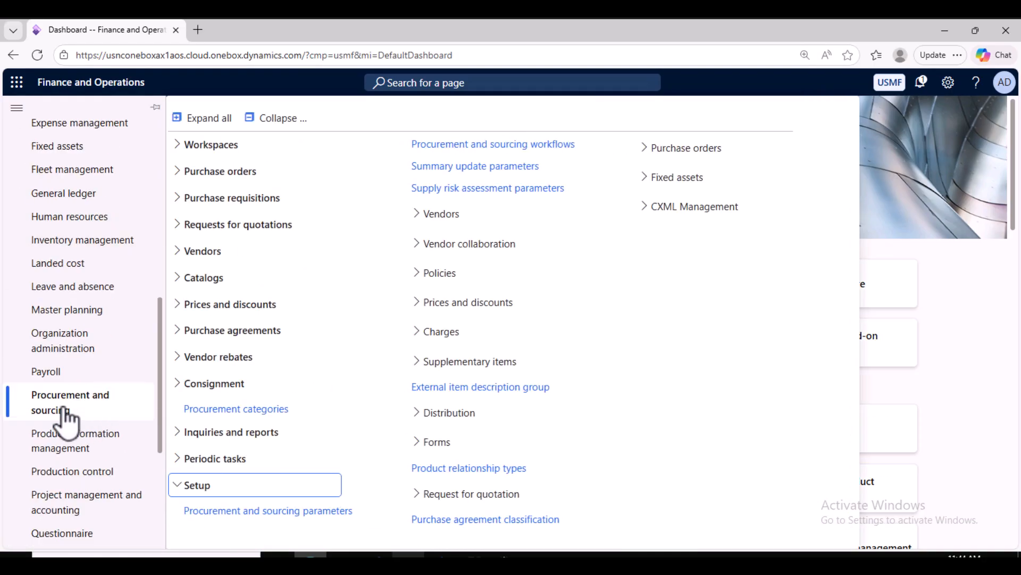
{"action": "scroll", "coordinate": [64, 420], "scroll_direction": "down", "scroll_amount": 3}
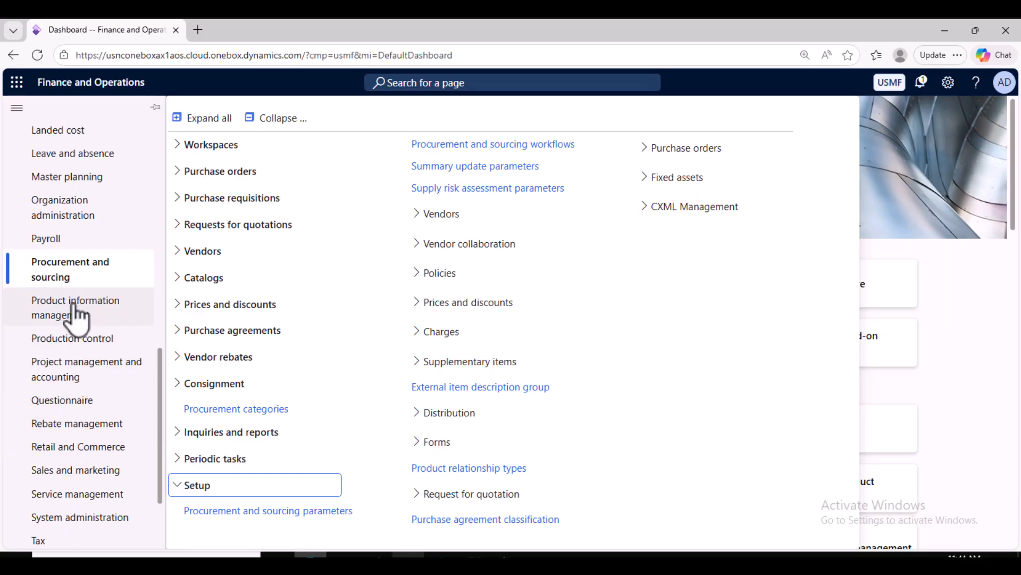
{"action": "left_click", "coordinate": [72, 314]}
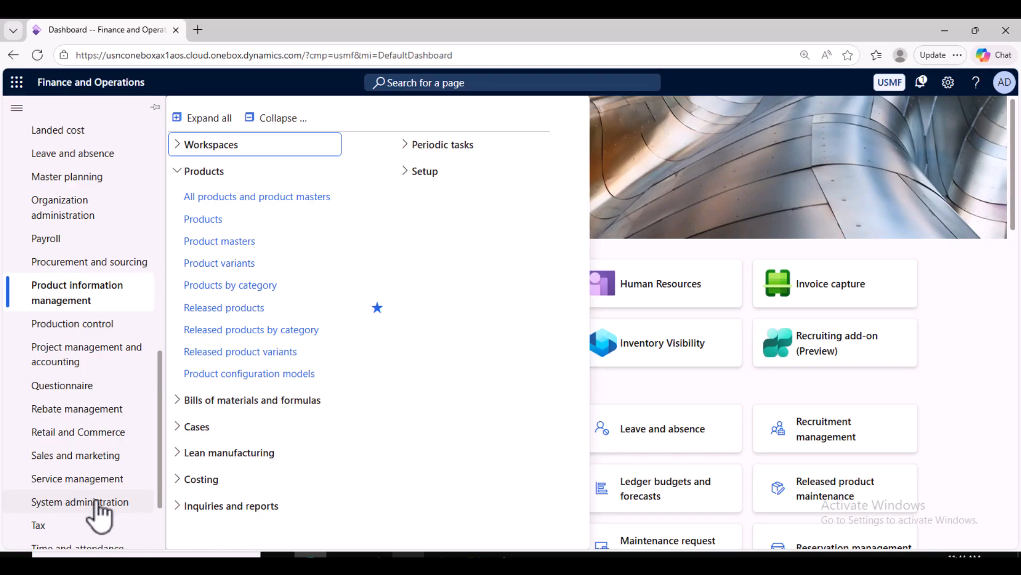
{"action": "left_click", "coordinate": [81, 503]}
{"action": "left_click", "coordinate": [268, 118]}
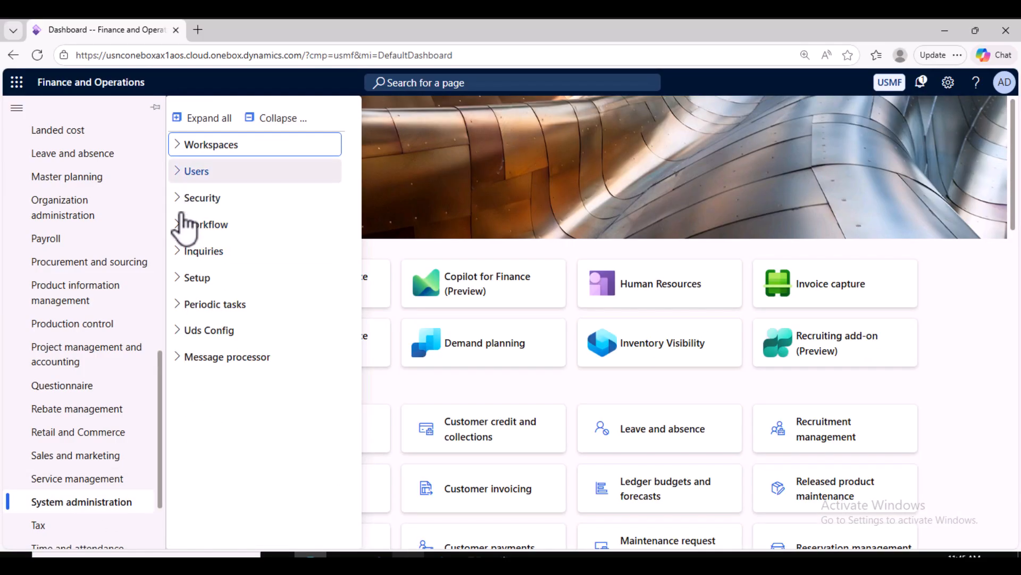
{"action": "left_click", "coordinate": [181, 251]}
{"action": "left_click", "coordinate": [204, 351]}
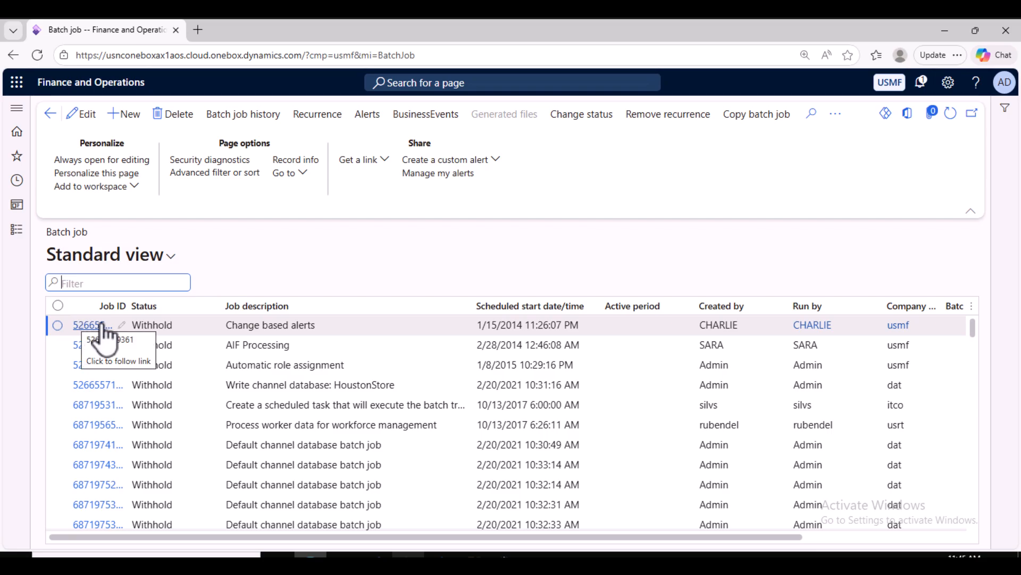
Examine the new status choices for the "Change based alerts" batch job, including Waiting, without applying any.
{"action": "left_click", "coordinate": [205, 333]}
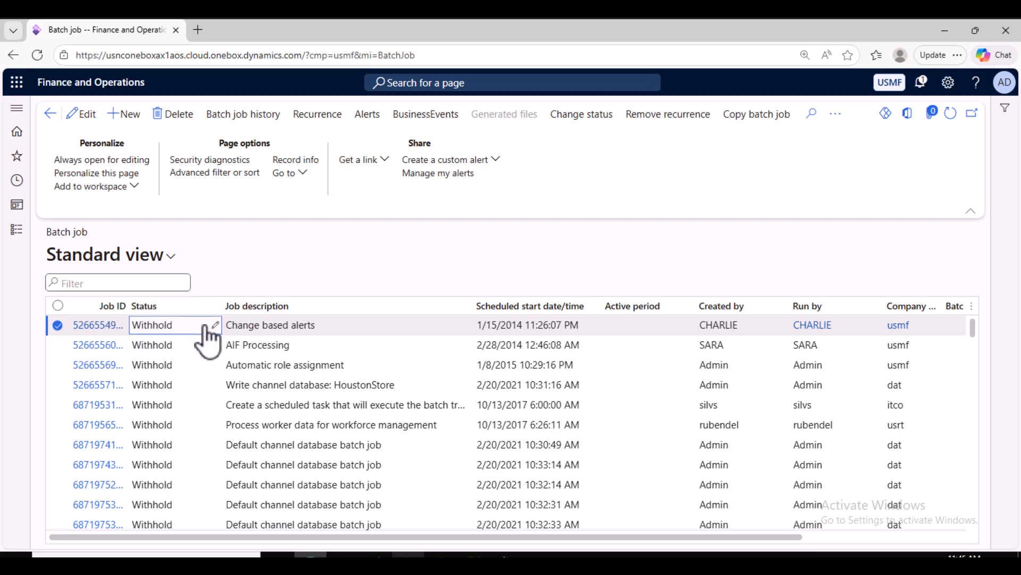
{"action": "left_click", "coordinate": [213, 332]}
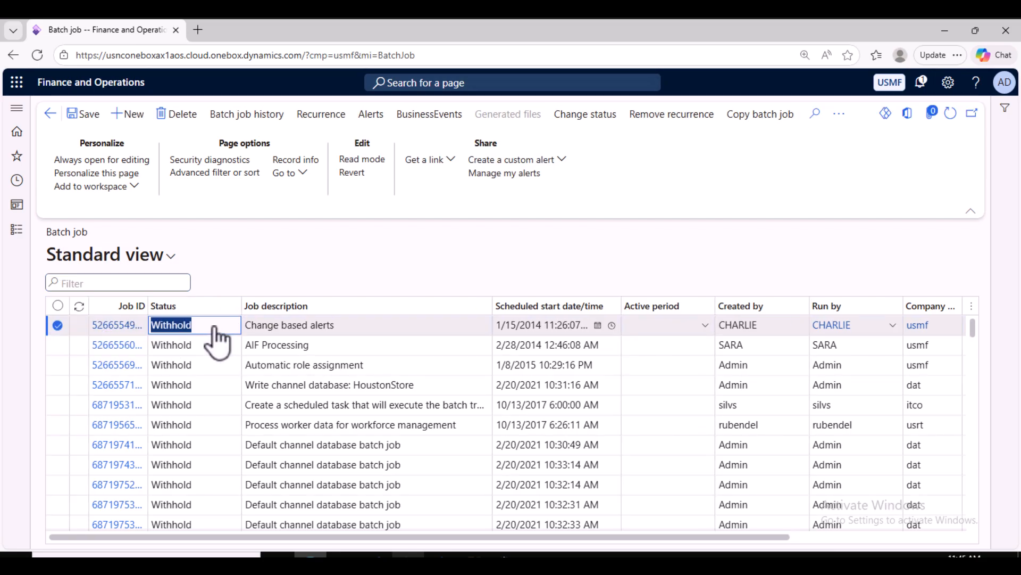
{"action": "left_click", "coordinate": [604, 117]}
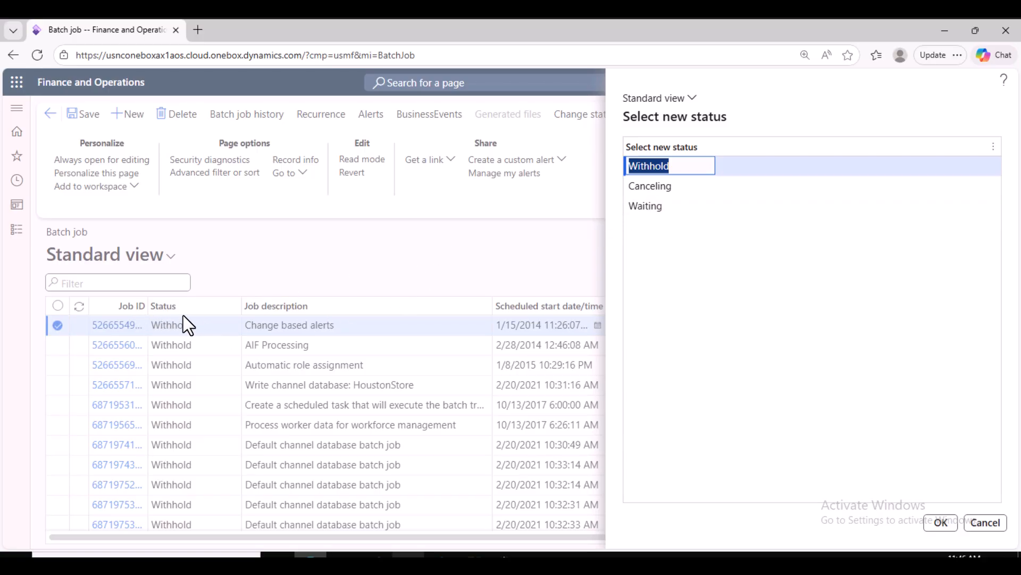
{"action": "left_click", "coordinate": [648, 205]}
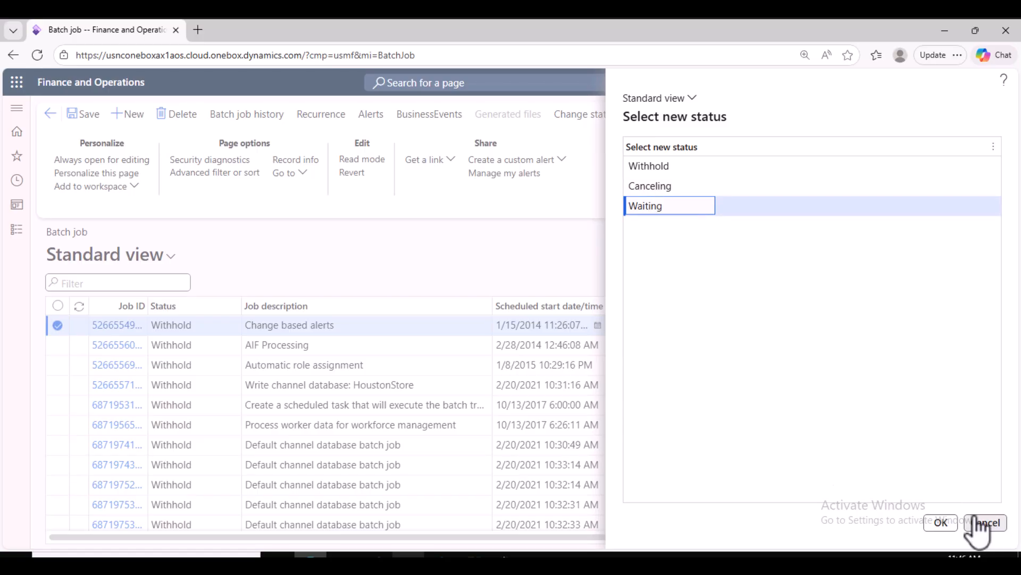
{"action": "left_click", "coordinate": [994, 522]}
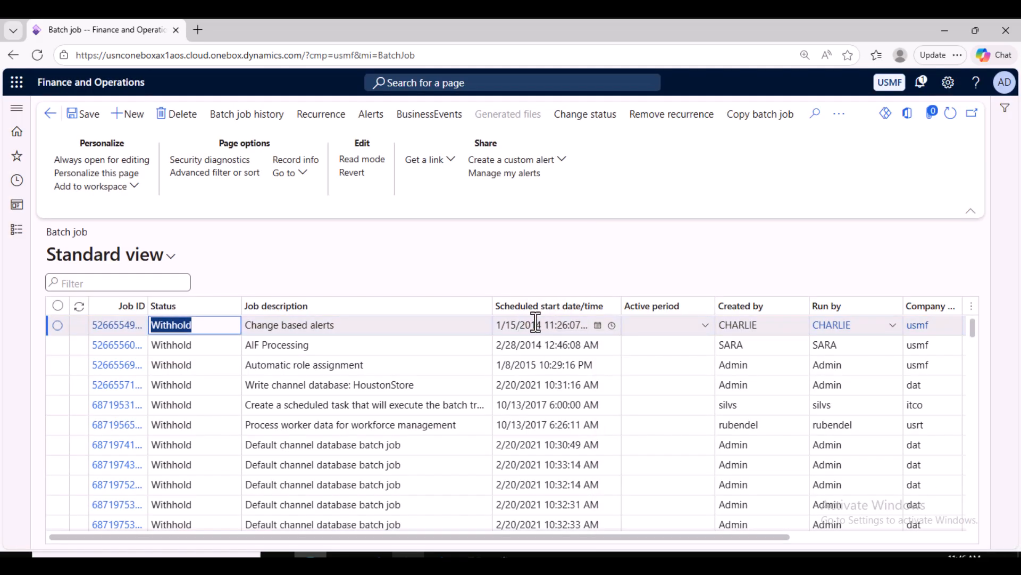
Filter the batch job list to jobs whose status is exactly Executing.
{"action": "left_click", "coordinate": [536, 323]}
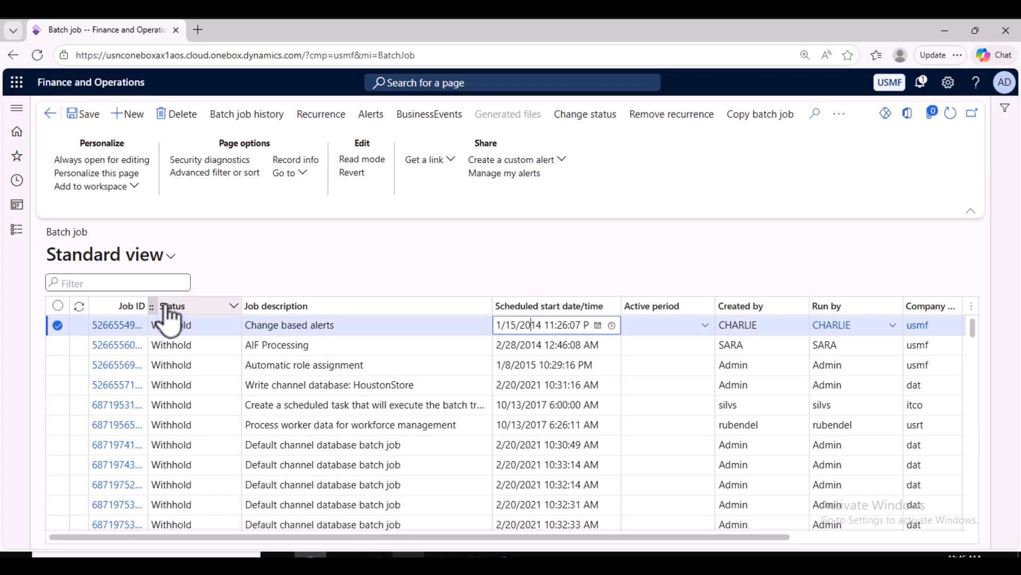
{"action": "left_click", "coordinate": [232, 305]}
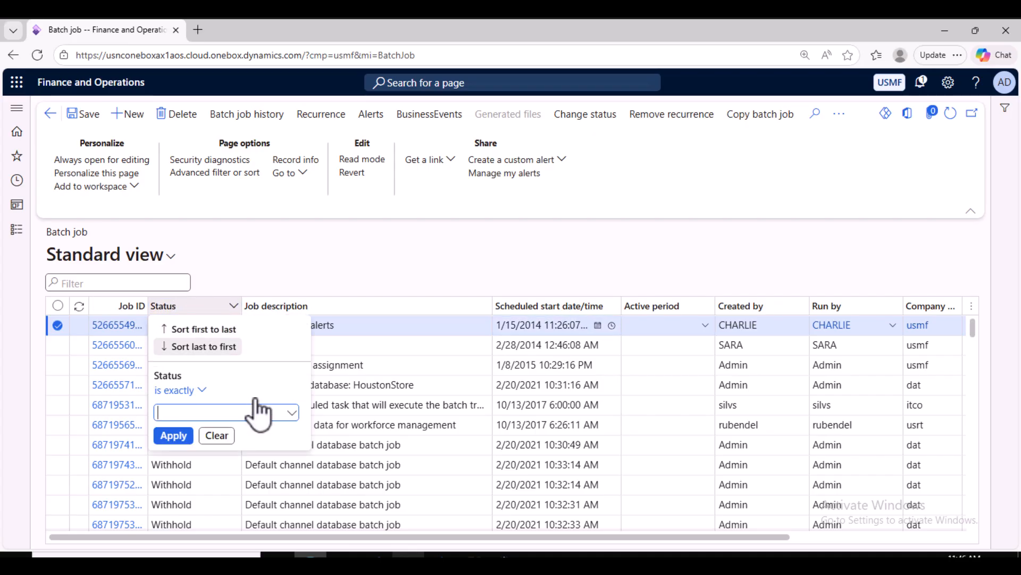
{"action": "left_click", "coordinate": [291, 415]}
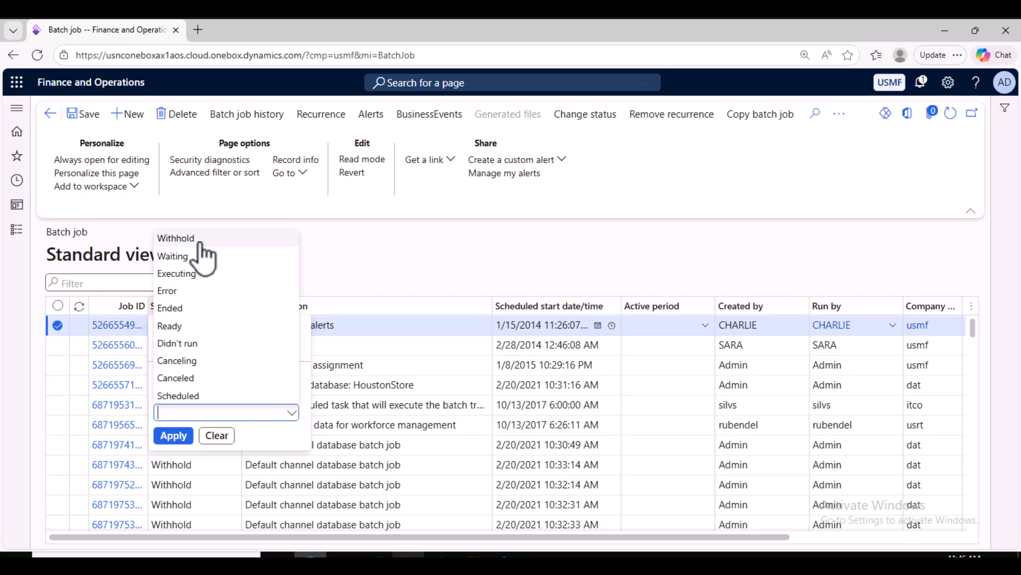
{"action": "left_click", "coordinate": [177, 274]}
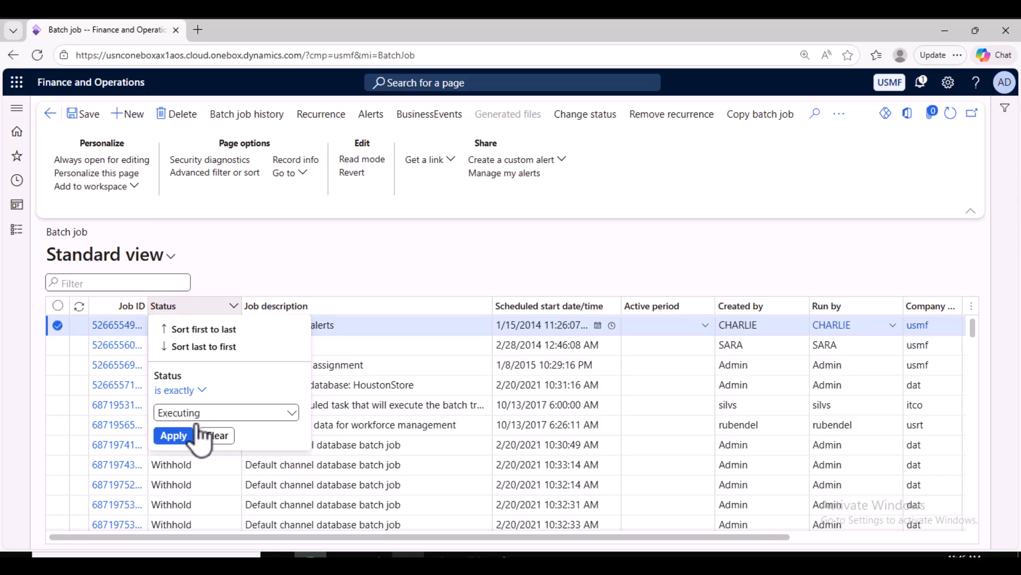
{"action": "left_click", "coordinate": [172, 433]}
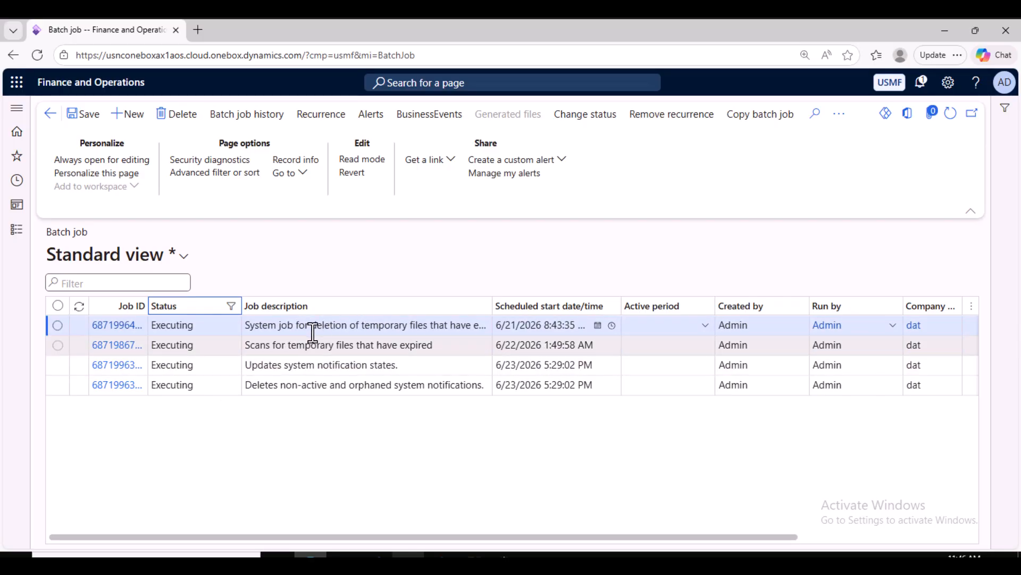
Set the batch job list's status filter to Error.
{"action": "left_click", "coordinate": [207, 308]}
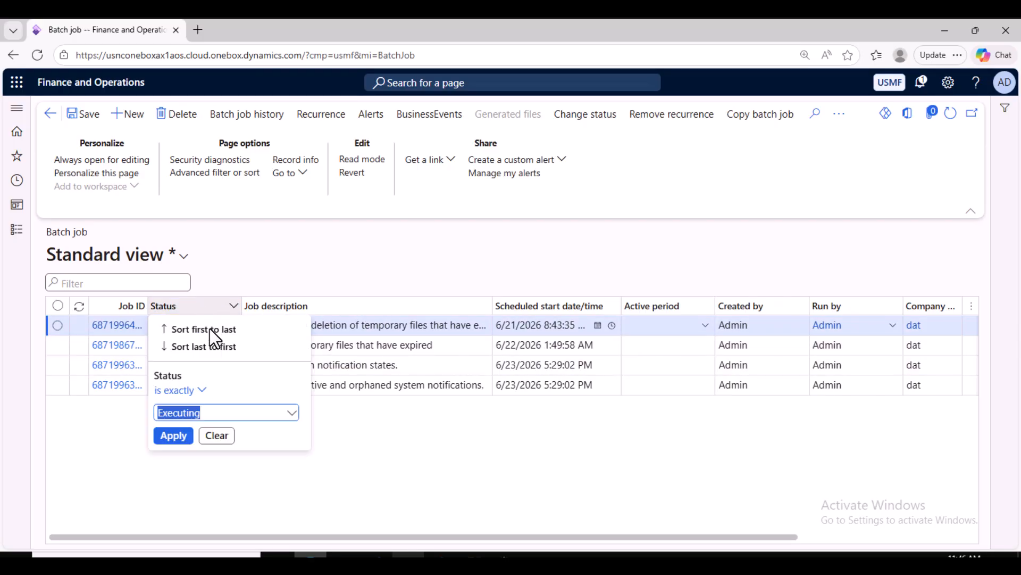
{"action": "left_click", "coordinate": [294, 414]}
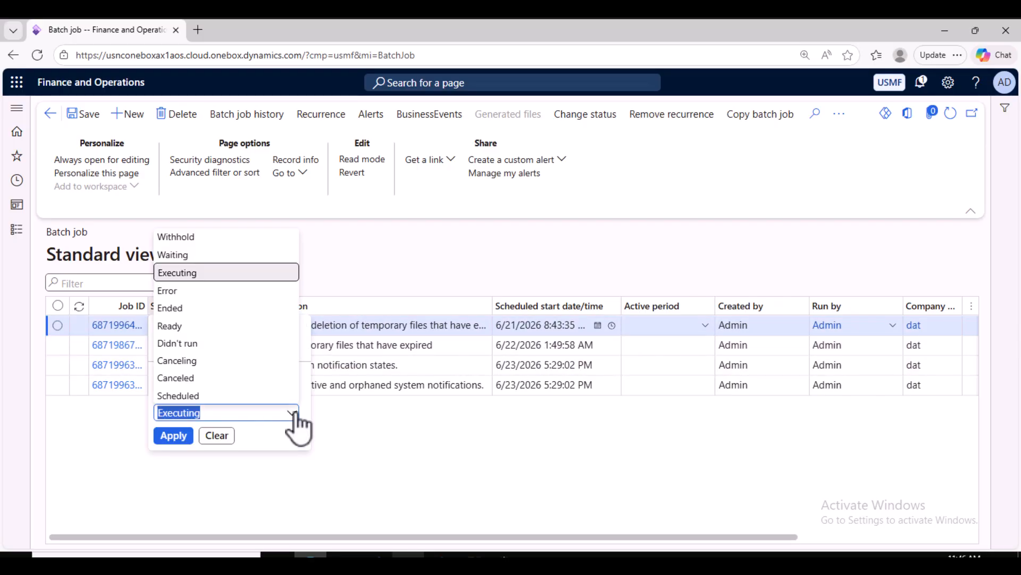
{"action": "left_click", "coordinate": [208, 293]}
{"action": "left_click", "coordinate": [174, 436]}
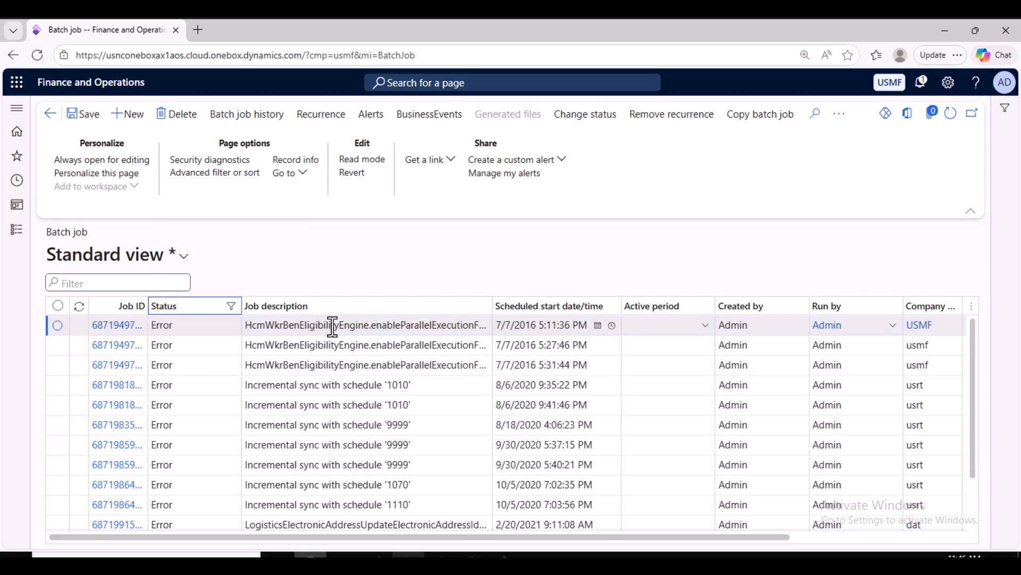
View the batch job history of the first failed HcmWkrBenEligibilityEngine job and return to the list.
{"action": "left_click", "coordinate": [298, 326]}
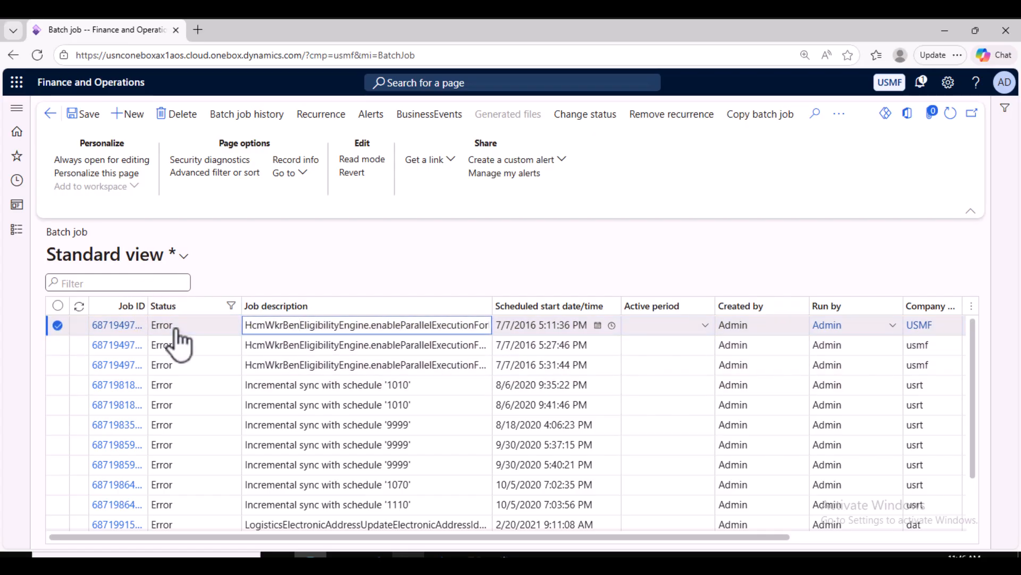
{"action": "left_click", "coordinate": [252, 115]}
{"action": "left_click", "coordinate": [48, 114]}
View the batch job history of the "Incremental sync with schedule '1070'" job and look through the failed jobs list.
{"action": "scroll", "coordinate": [330, 437], "scroll_direction": "down", "scroll_amount": 1}
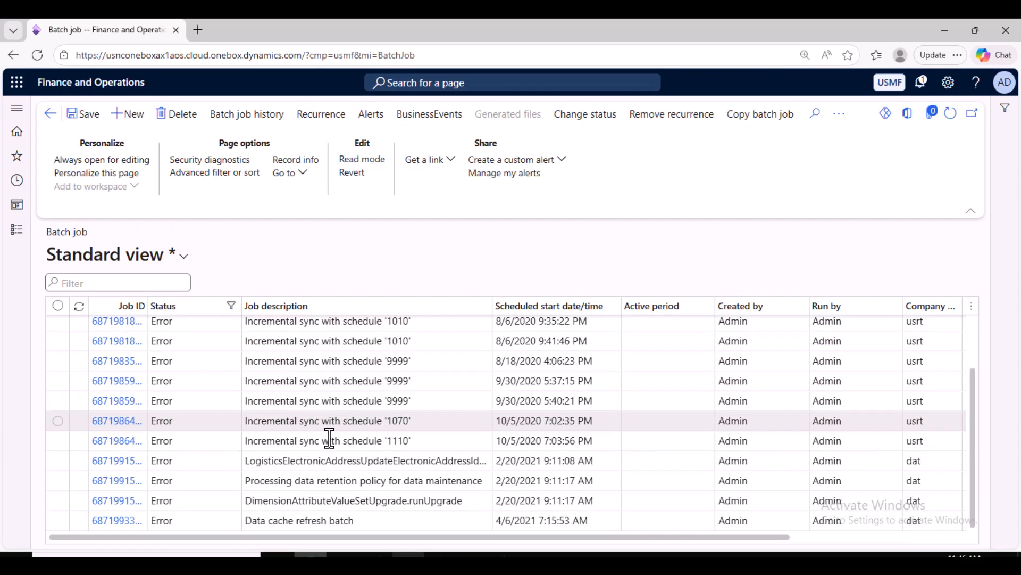
{"action": "left_click", "coordinate": [312, 422]}
{"action": "left_click", "coordinate": [249, 115]}
{"action": "left_click", "coordinate": [50, 114]}
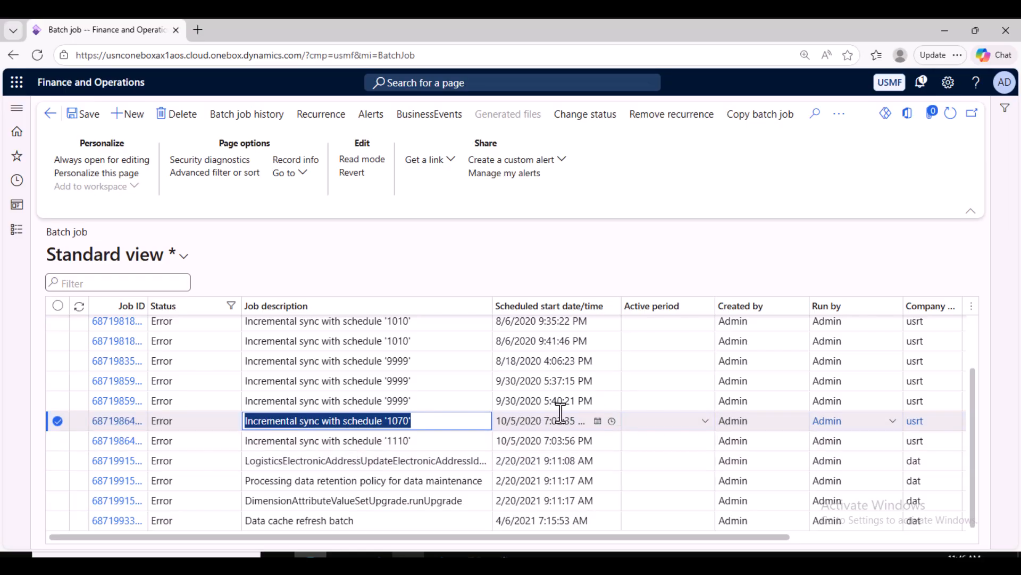
{"action": "scroll", "coordinate": [372, 447], "scroll_direction": "up", "scroll_amount": 1}
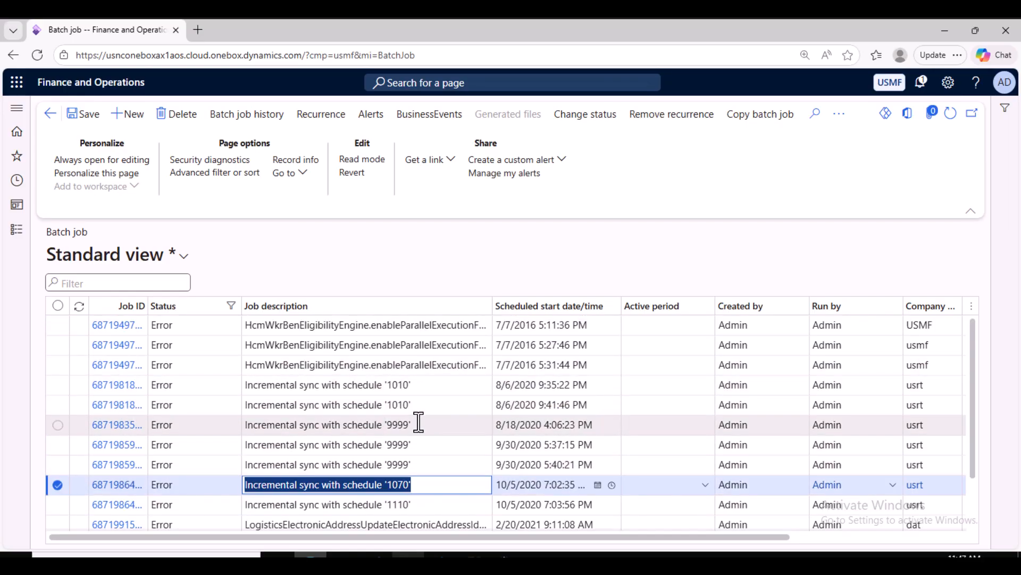
{"action": "scroll", "coordinate": [418, 423], "scroll_direction": "down", "scroll_amount": 1}
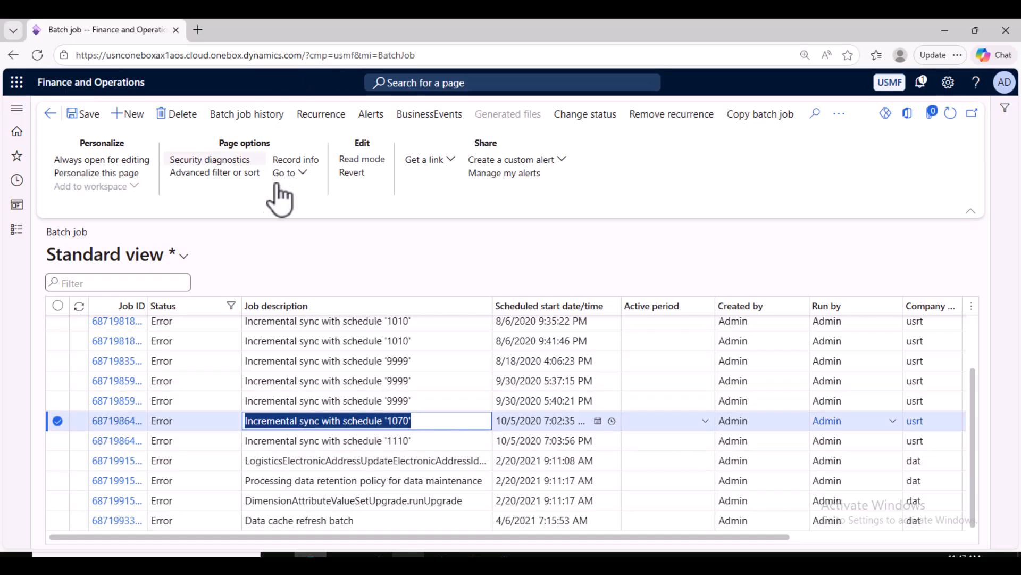
Set the batch job list's status filter to Ended.
{"action": "left_click", "coordinate": [173, 306]}
{"action": "left_click", "coordinate": [292, 414]}
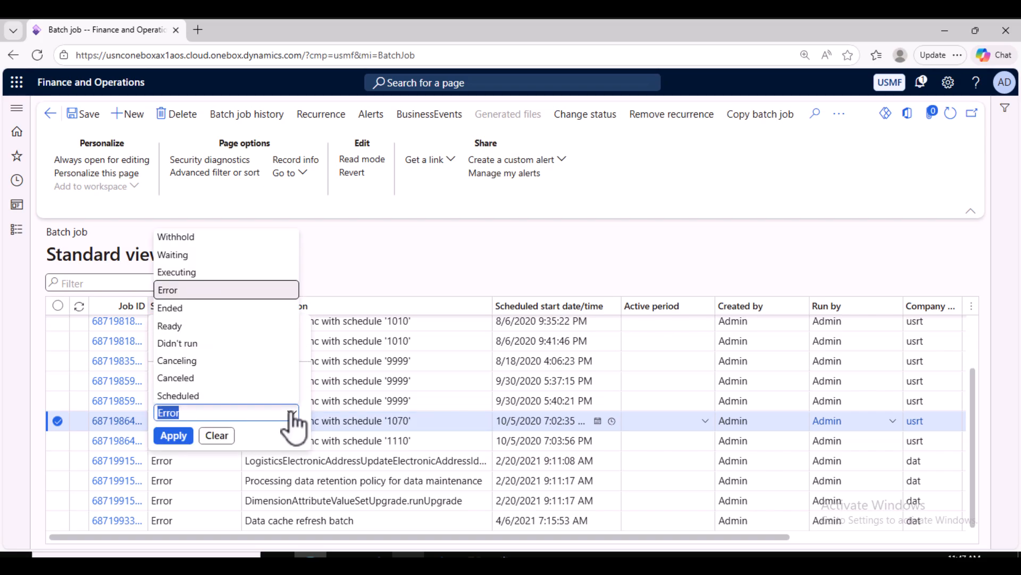
{"action": "left_click", "coordinate": [184, 309]}
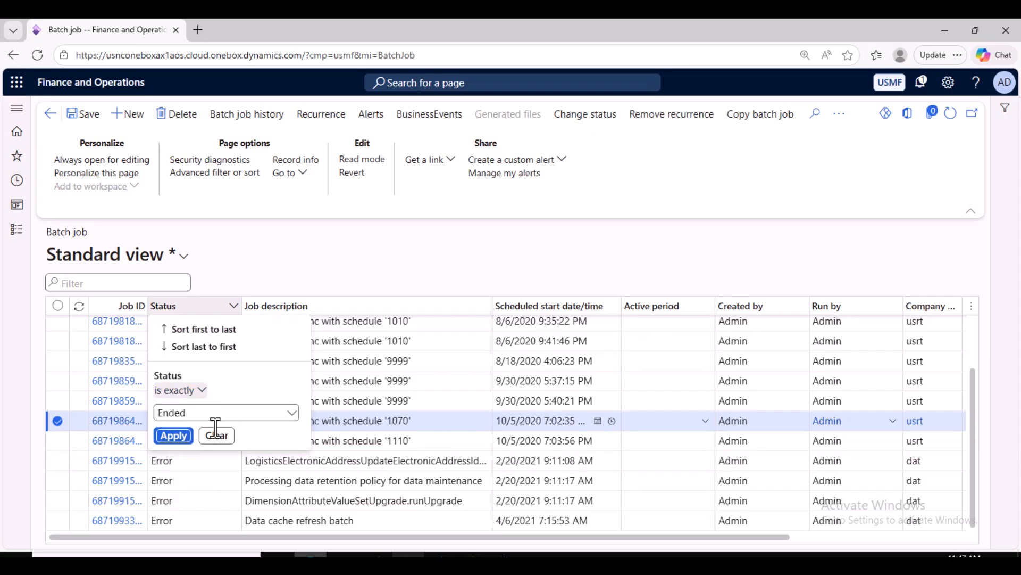
{"action": "left_click", "coordinate": [174, 436]}
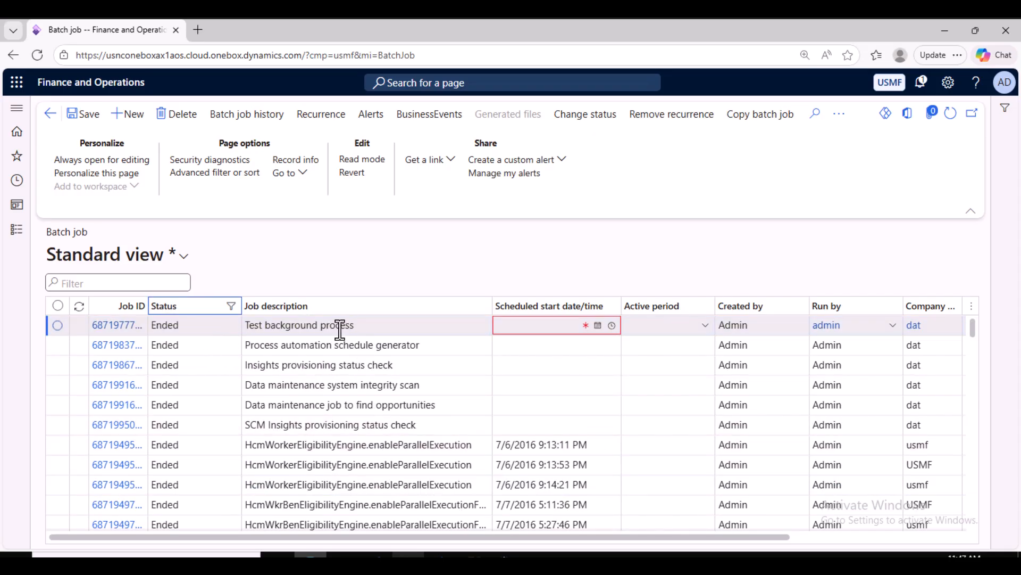
View the status options for the first HcmWorkerEligibilityEngine.enableParallelExecution job and close the selection without applying one.
{"action": "left_click", "coordinate": [340, 445]}
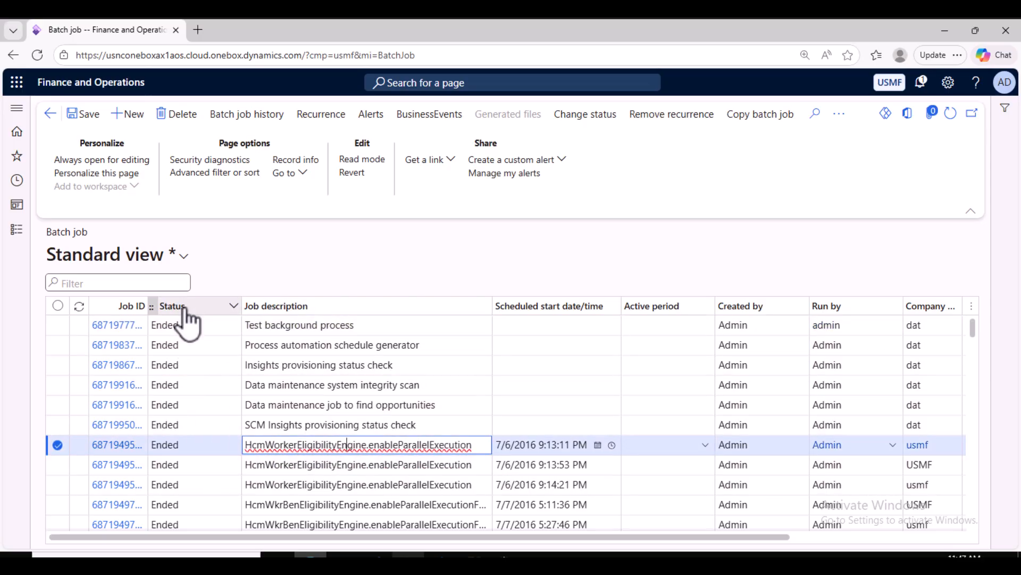
{"action": "left_click", "coordinate": [604, 116]}
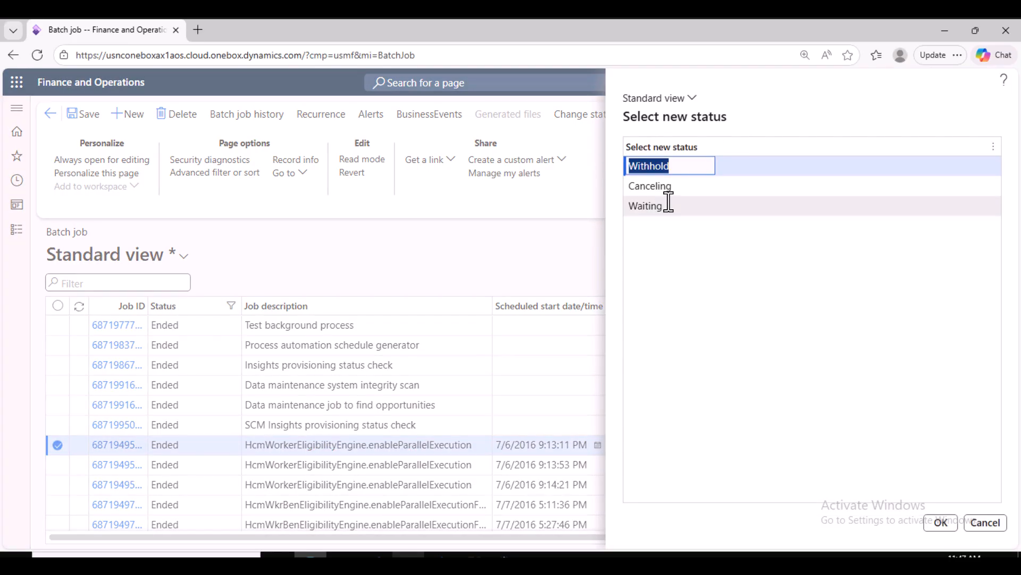
{"action": "left_click", "coordinate": [661, 187]}
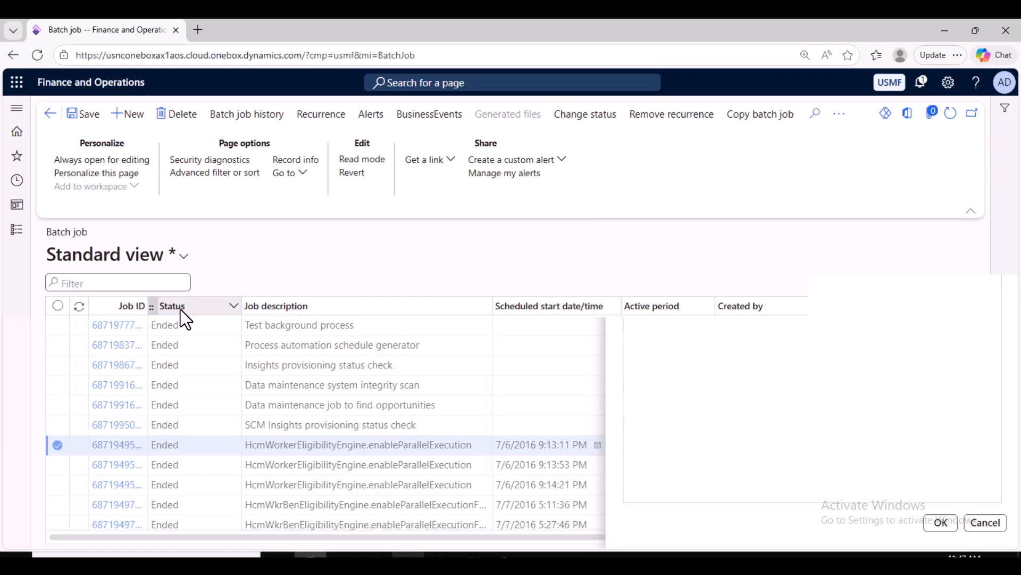
{"action": "key", "text": "Escape"}
Set the batch job list's status filter to Executing.
{"action": "left_click", "coordinate": [191, 307]}
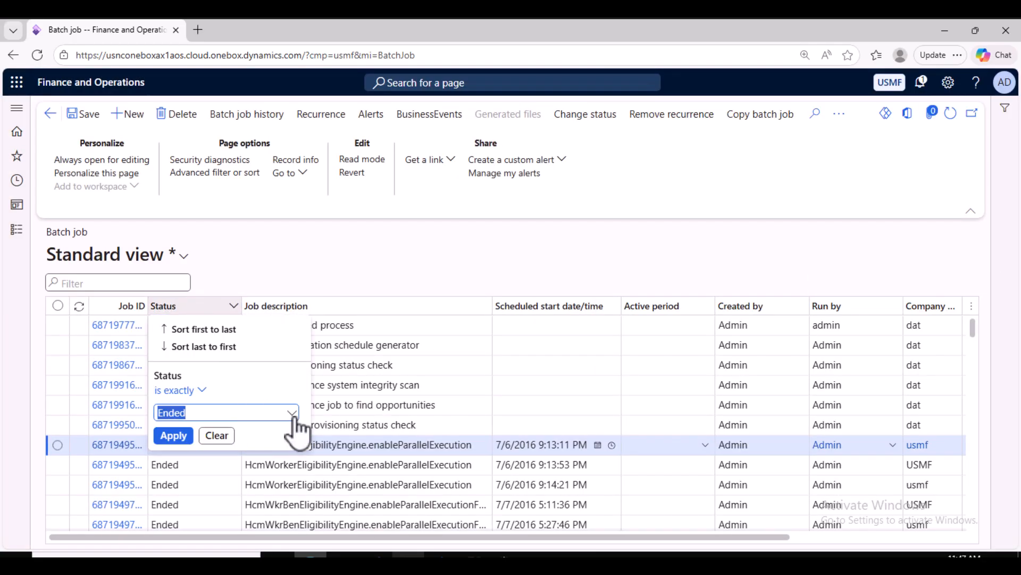
{"action": "left_click", "coordinate": [292, 413]}
{"action": "left_click", "coordinate": [178, 273]}
{"action": "left_click", "coordinate": [175, 440]}
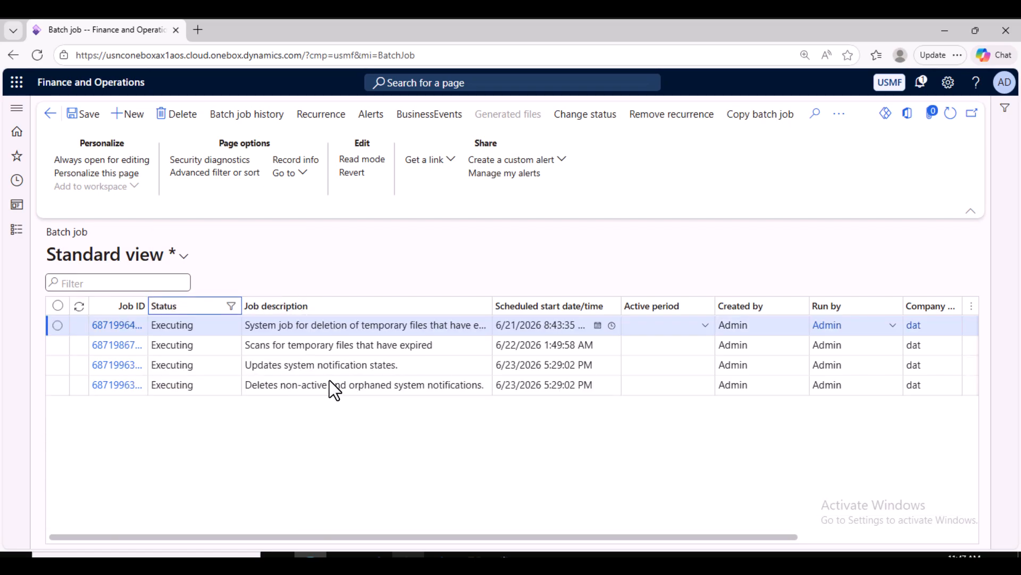
Try to change the status of the "Deletes non-active and orphaned system notifications." job to Withhold.
{"action": "left_click", "coordinate": [342, 387]}
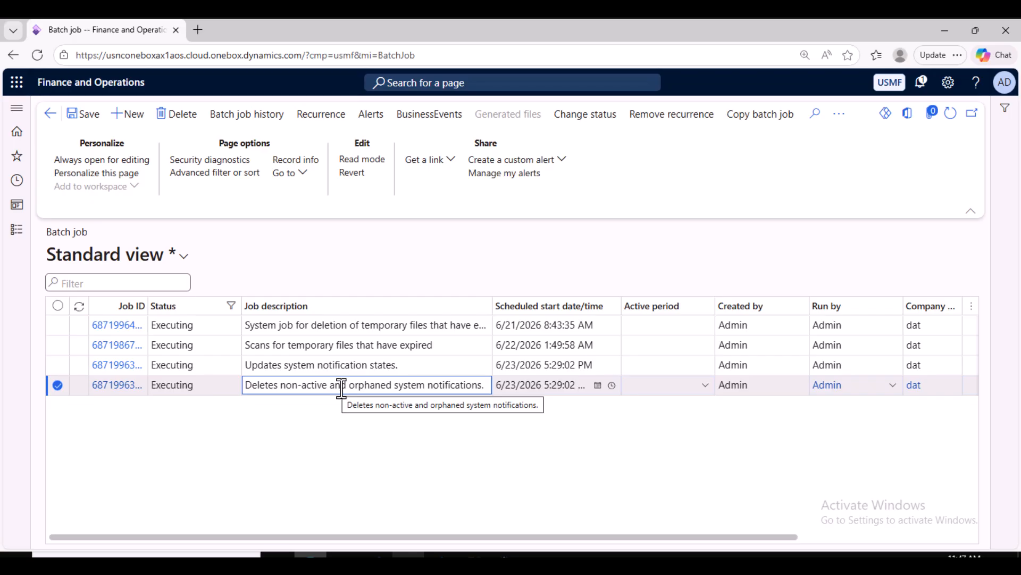
{"action": "left_click", "coordinate": [591, 120]}
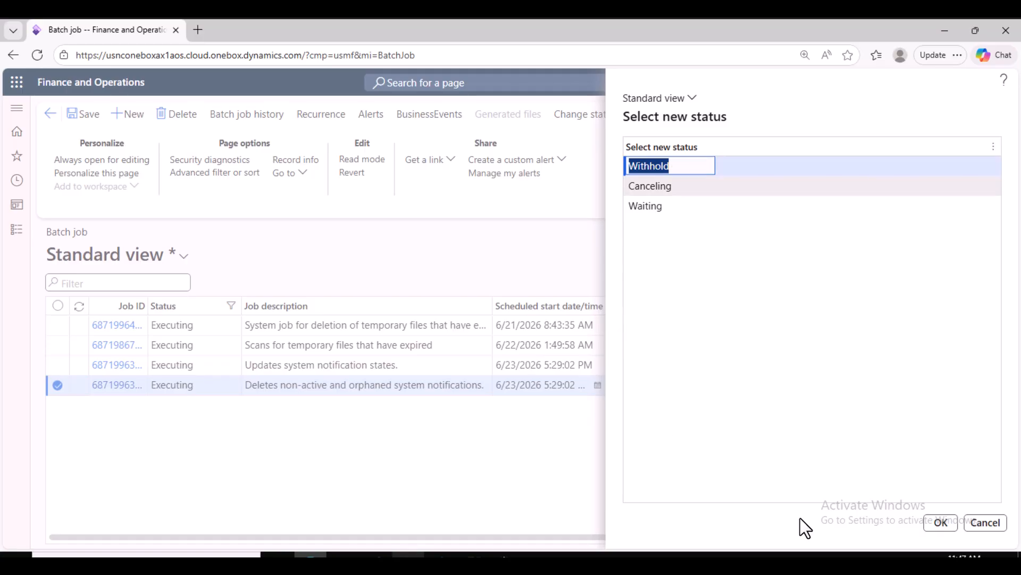
{"action": "left_click", "coordinate": [940, 522]}
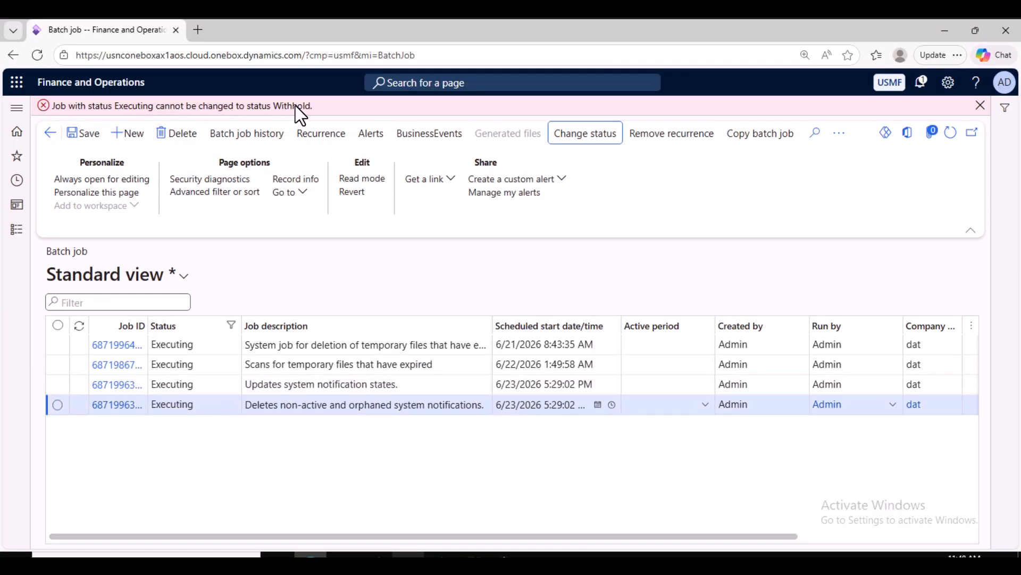
{"action": "left_click", "coordinate": [981, 106]}
Examine the Canceling status option for the system notification deletion job and leave without applying it.
{"action": "left_click", "coordinate": [600, 115]}
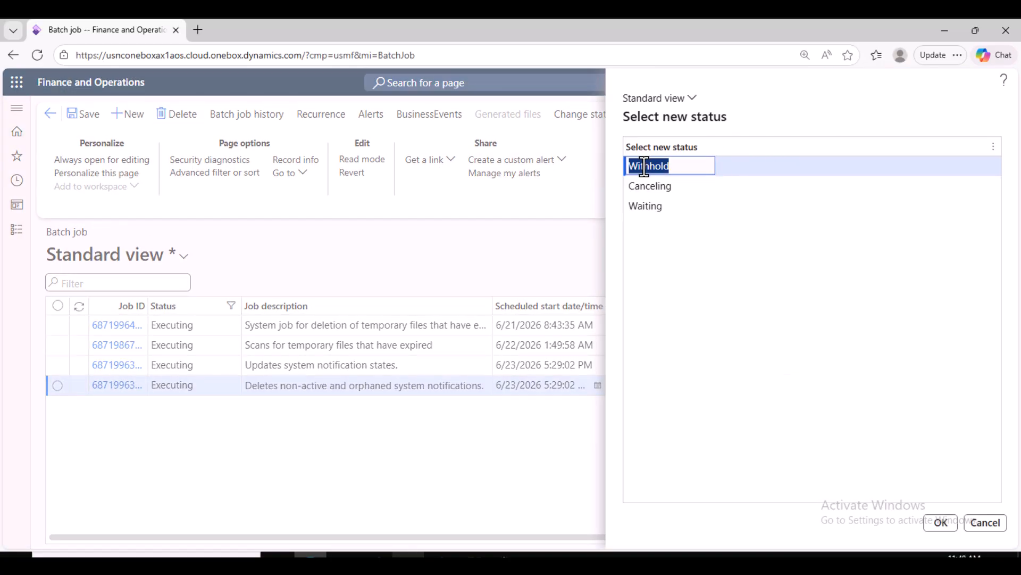
{"action": "left_click", "coordinate": [658, 186]}
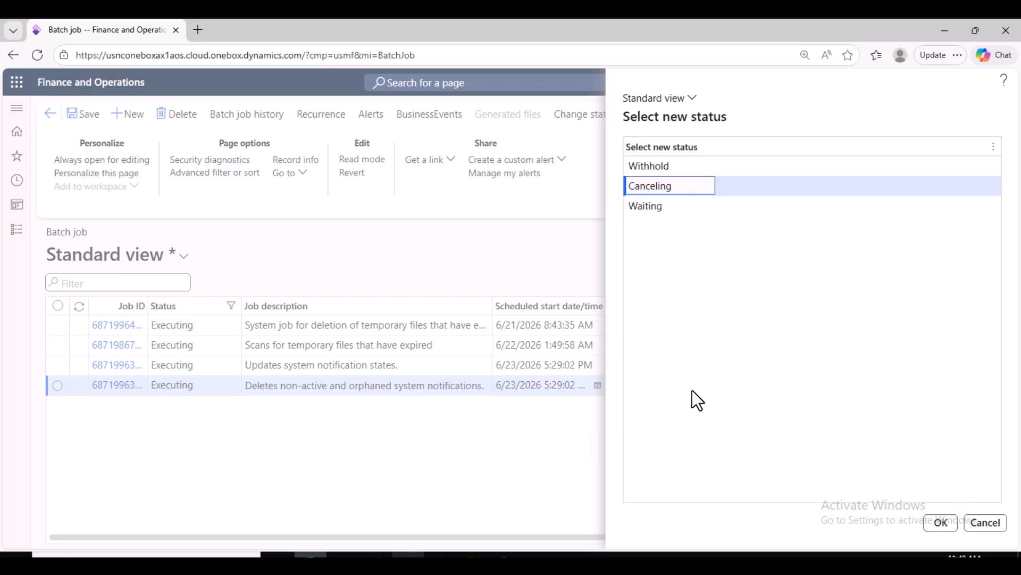
{"action": "left_click", "coordinate": [996, 530]}
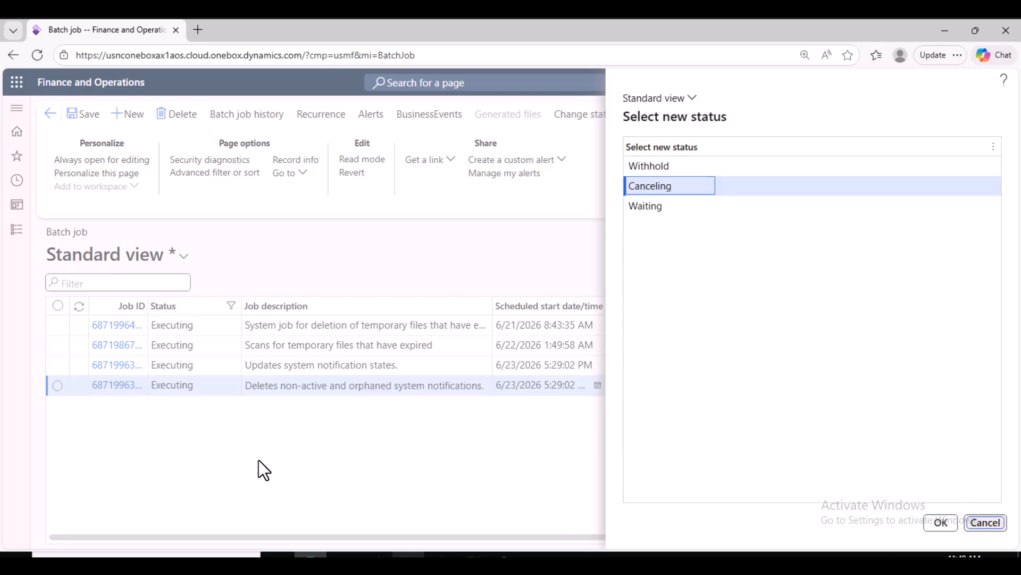
Reapply the status filter, then open the system notification deletion job's details and examine its batch task.
{"action": "left_click", "coordinate": [198, 306]}
{"action": "key", "text": "Return"}
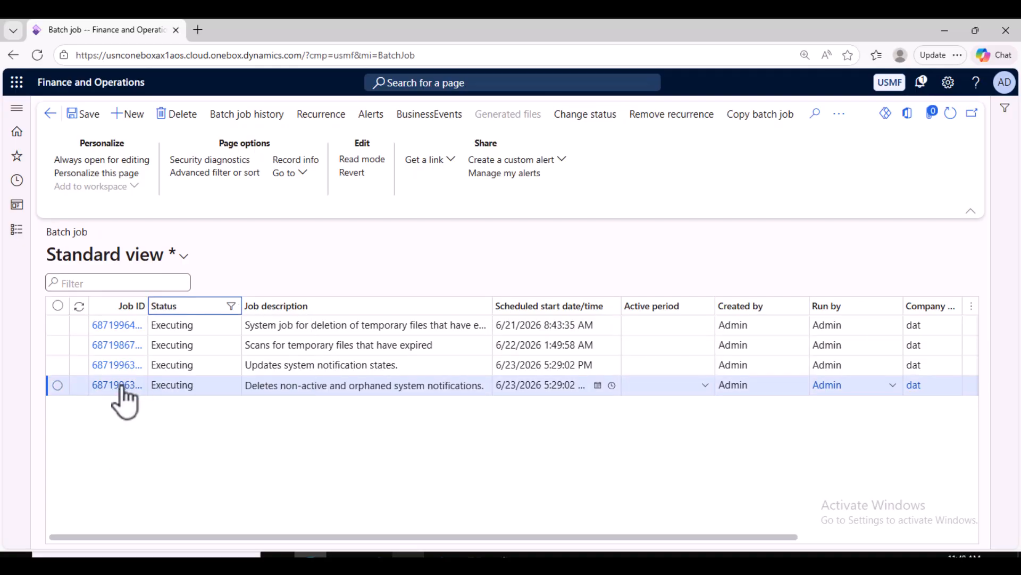
{"action": "left_click", "coordinate": [120, 384]}
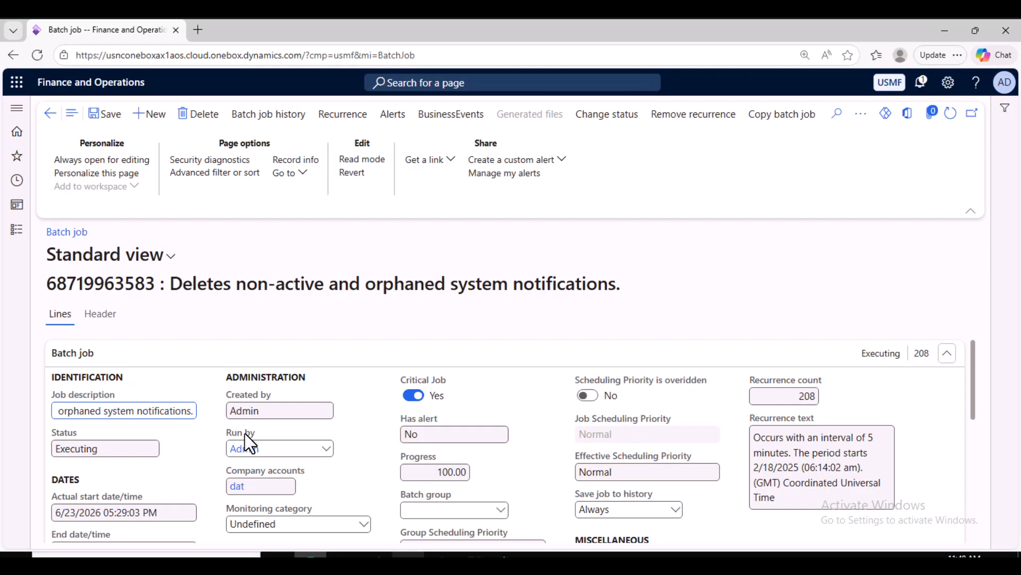
{"action": "scroll", "coordinate": [245, 433], "scroll_direction": "down", "scroll_amount": 5}
{"action": "left_click", "coordinate": [63, 397]}
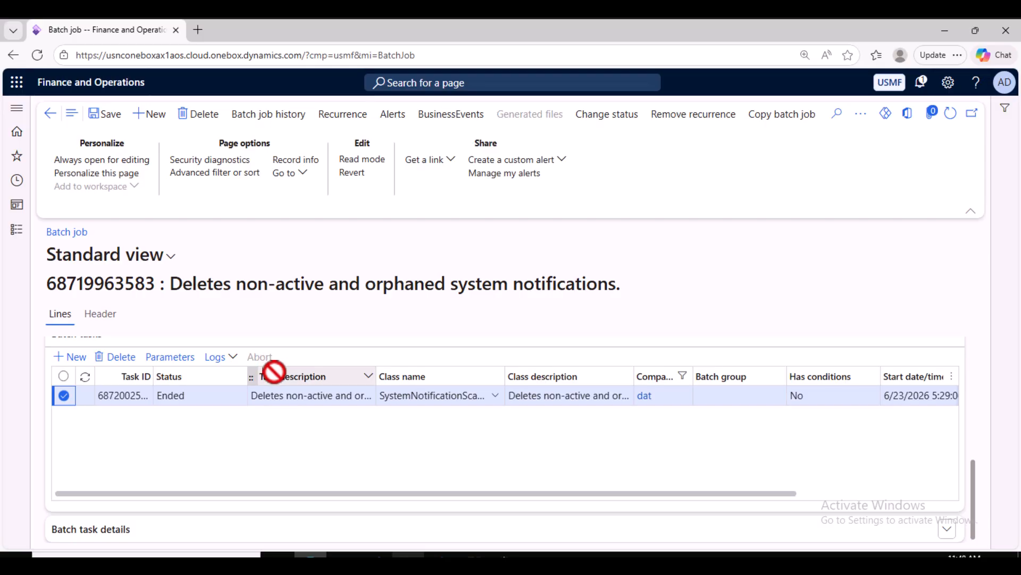
{"action": "scroll", "coordinate": [268, 426], "scroll_direction": "up", "scroll_amount": 3}
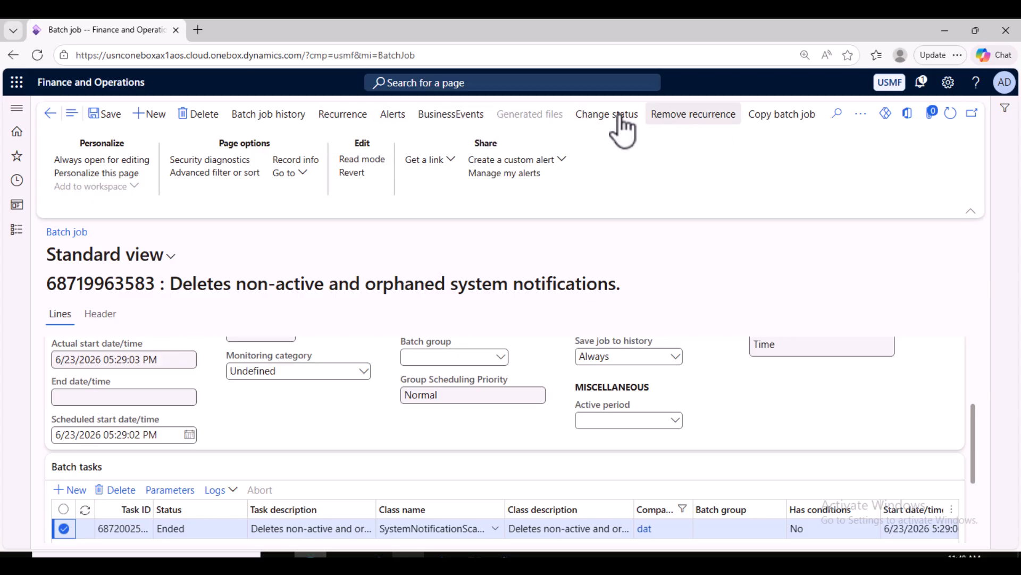
Open the job's recurrence settings and try the End after option before returning to No end date.
{"action": "left_click", "coordinate": [323, 119]}
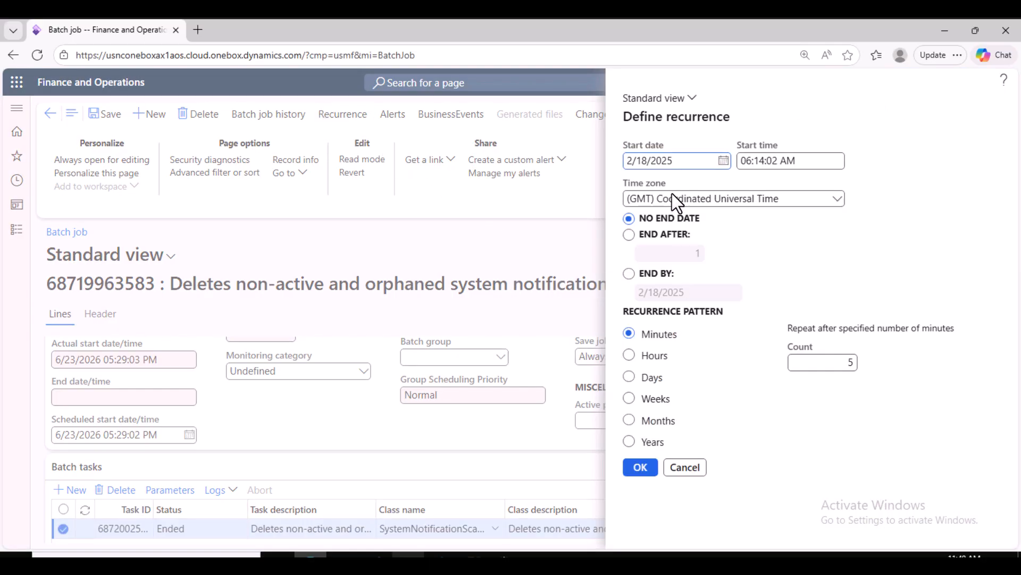
{"action": "left_click", "coordinate": [656, 399]}
{"action": "left_click", "coordinate": [668, 235]}
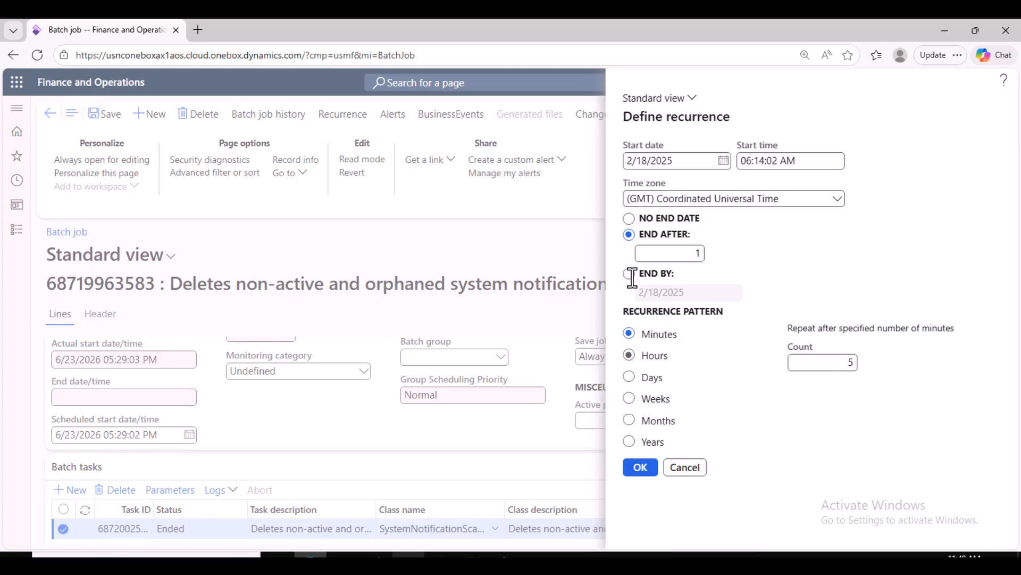
{"action": "left_click", "coordinate": [670, 218]}
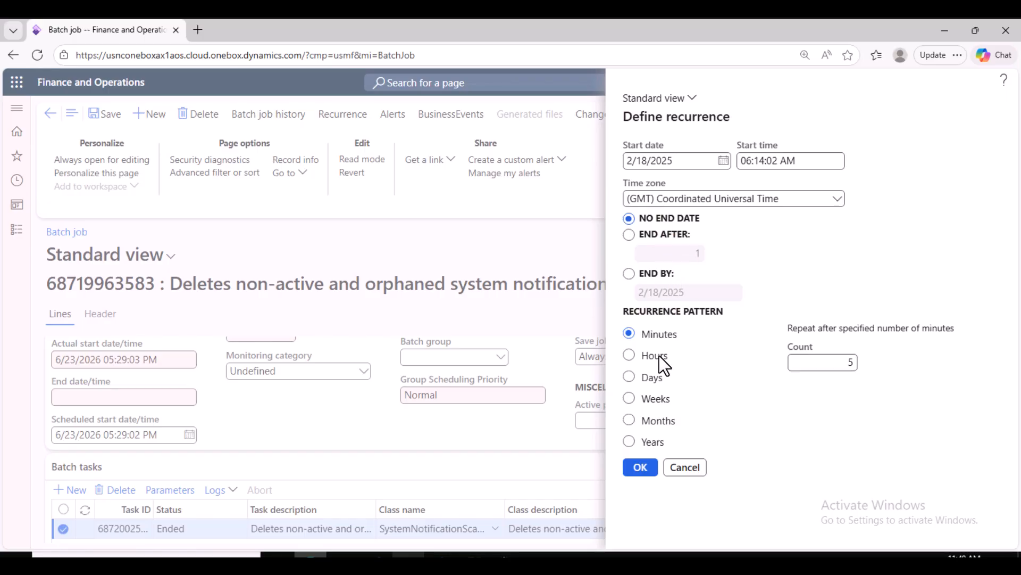
Look through the Days, Weeks, Months and Years recurrence patterns and return to Weeks.
{"action": "left_click", "coordinate": [656, 377]}
{"action": "left_click", "coordinate": [657, 399]}
{"action": "left_click", "coordinate": [658, 422]}
{"action": "left_click", "coordinate": [652, 440]}
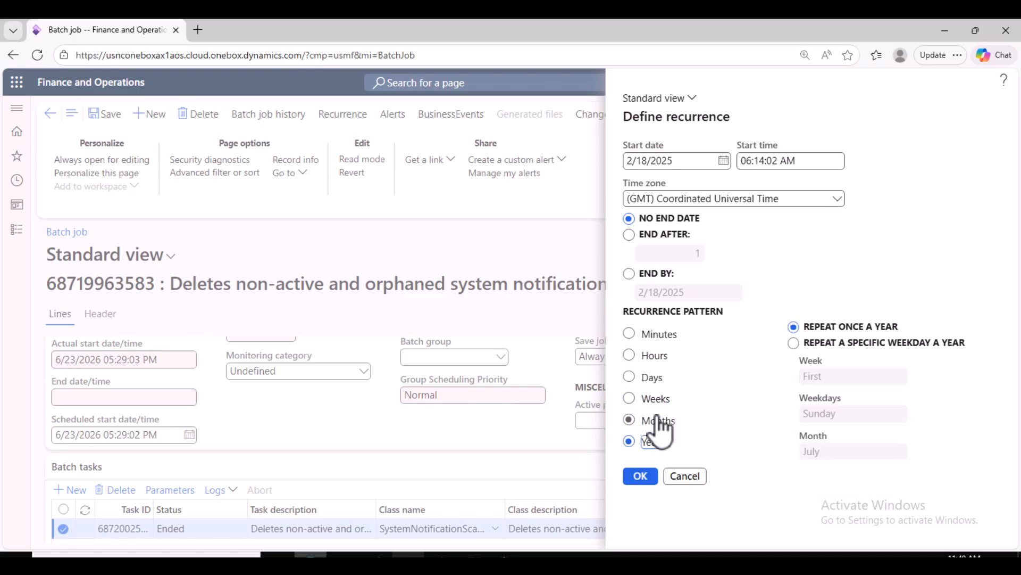
{"action": "scroll", "coordinate": [854, 420], "scroll_direction": "down", "scroll_amount": 1}
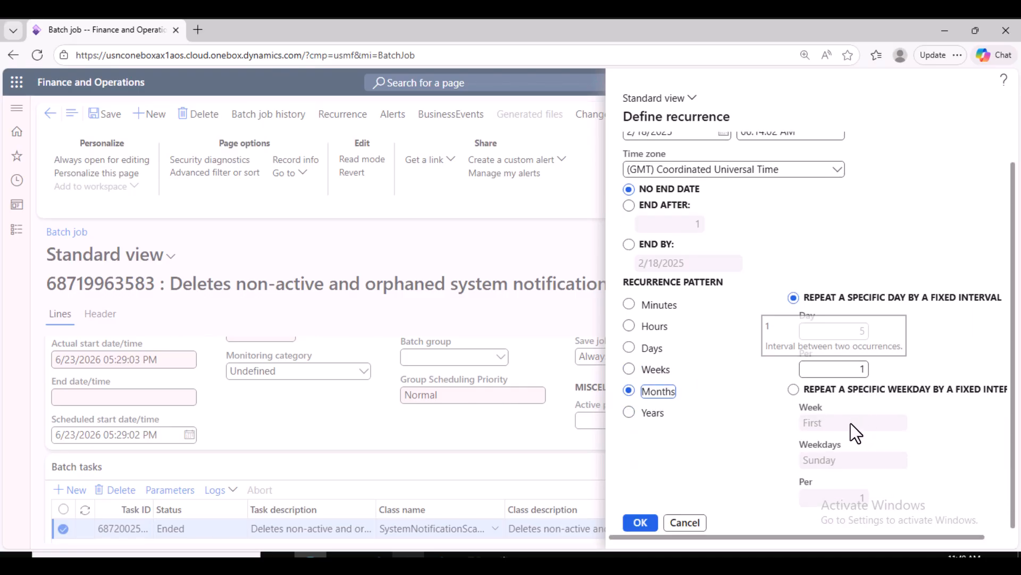
{"action": "left_click", "coordinate": [663, 370]}
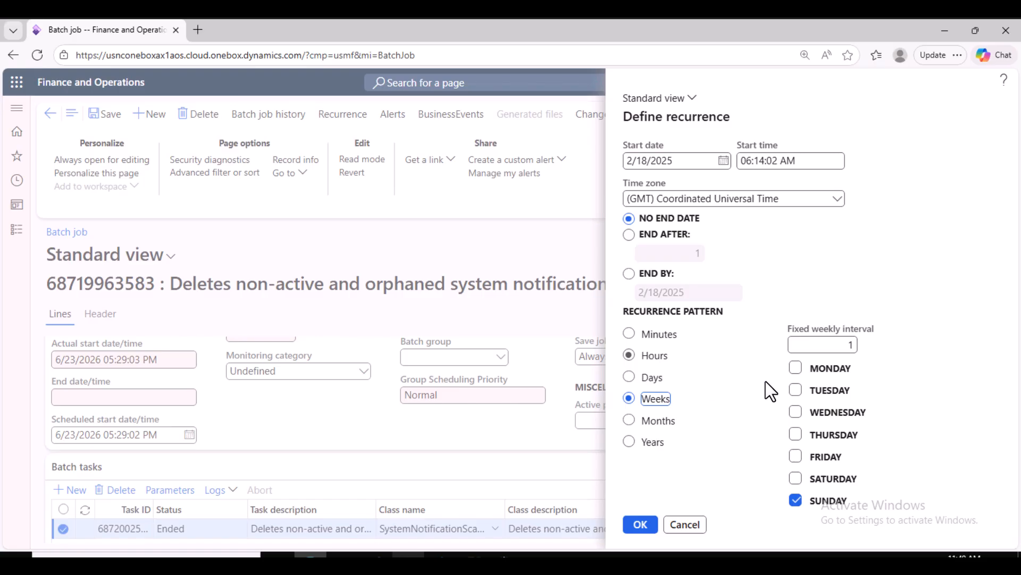
Add Monday and Tuesday to the weekly recurrence, inspect the start time, and discard the recurrence changes.
{"action": "left_click", "coordinate": [795, 369]}
{"action": "left_click", "coordinate": [796, 390]}
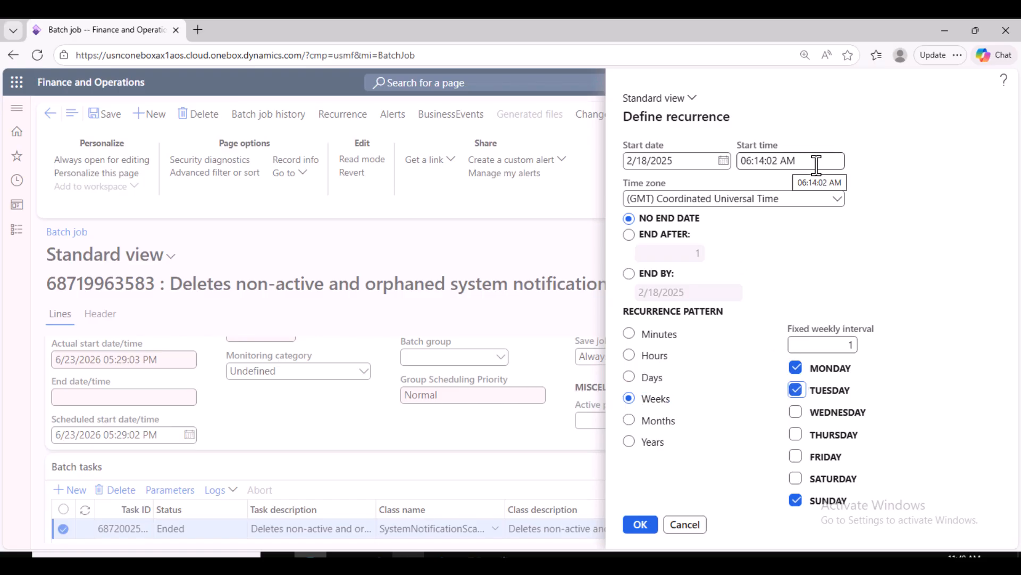
{"action": "left_click", "coordinate": [758, 165]}
{"action": "left_click", "coordinate": [757, 165]}
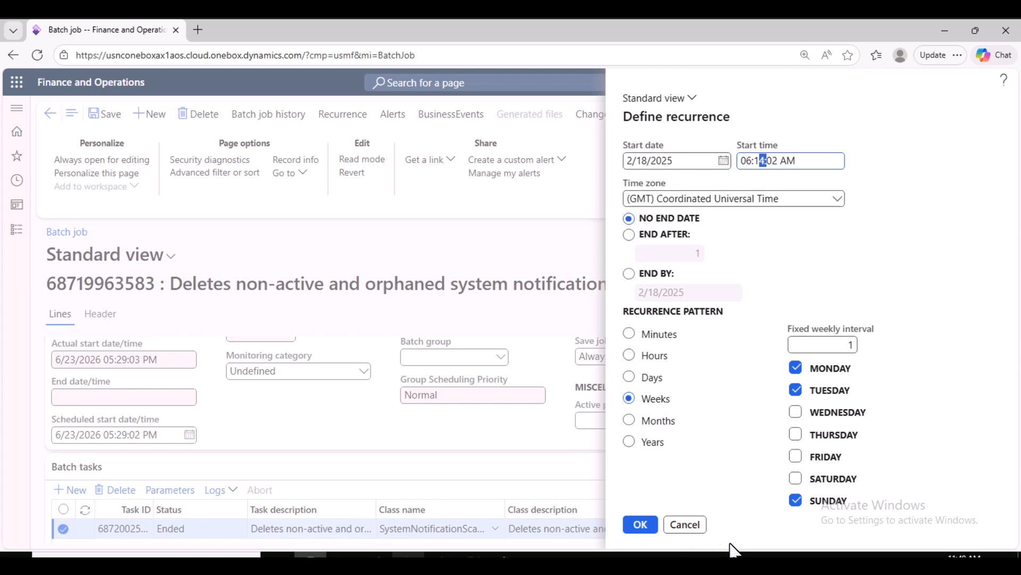
{"action": "left_click", "coordinate": [686, 525]}
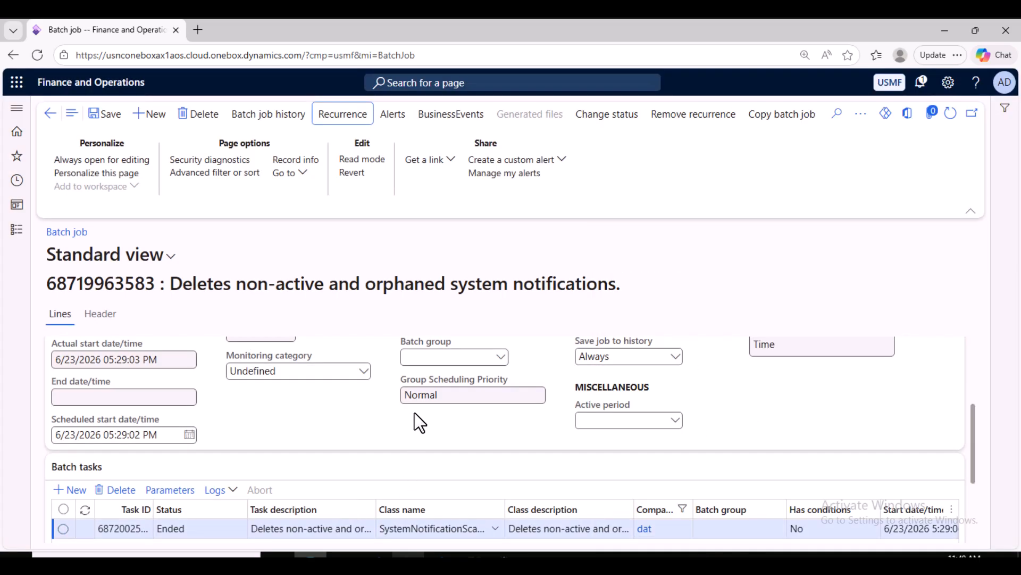
Examine the job's actual start date/time and the options for saving the job to history.
{"action": "scroll", "coordinate": [405, 415], "scroll_direction": "up", "scroll_amount": 3}
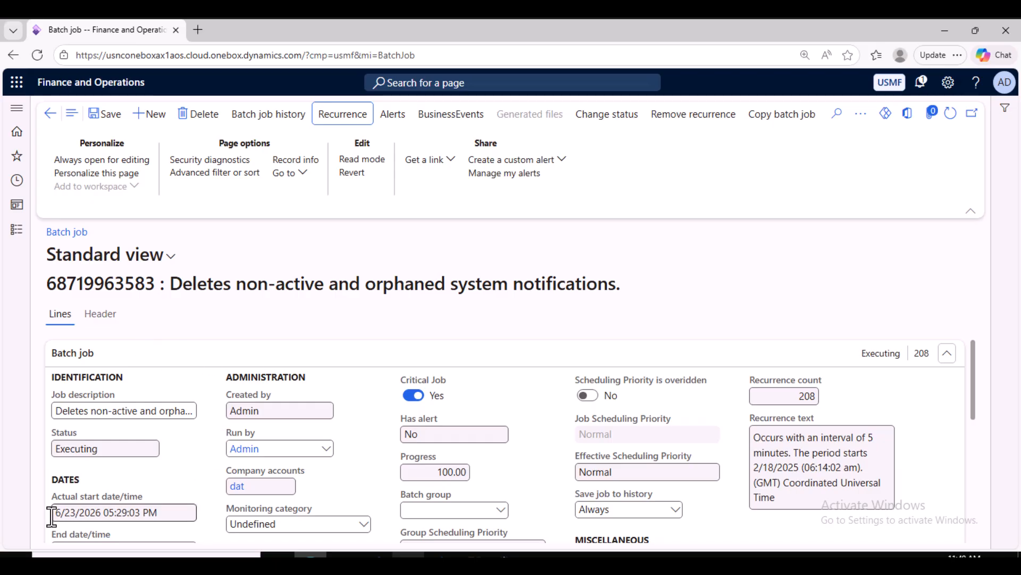
{"action": "left_click_drag", "start_coordinate": [54, 512], "coordinate": [308, 508]}
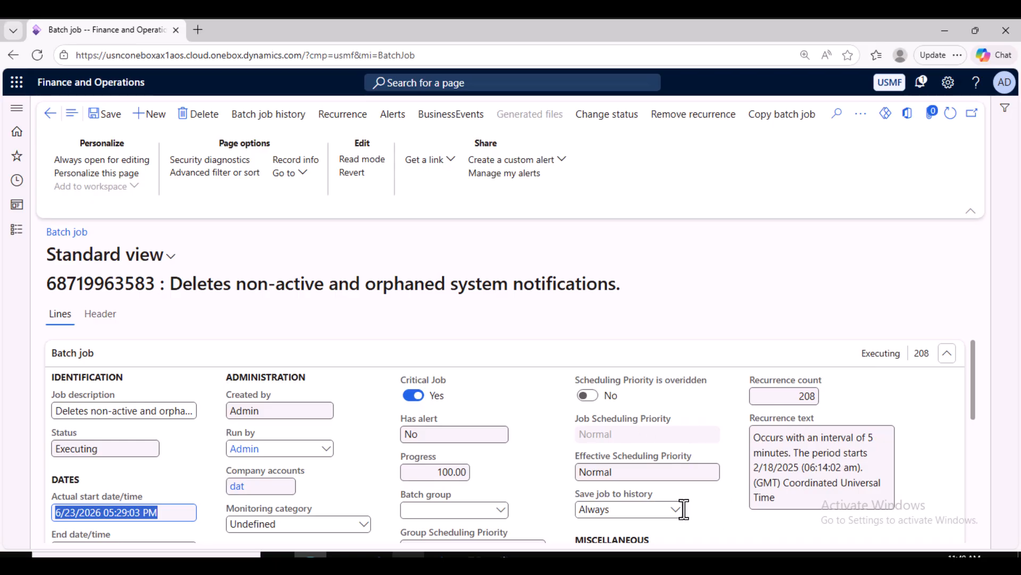
{"action": "scroll", "coordinate": [708, 502], "scroll_direction": "down", "scroll_amount": 3}
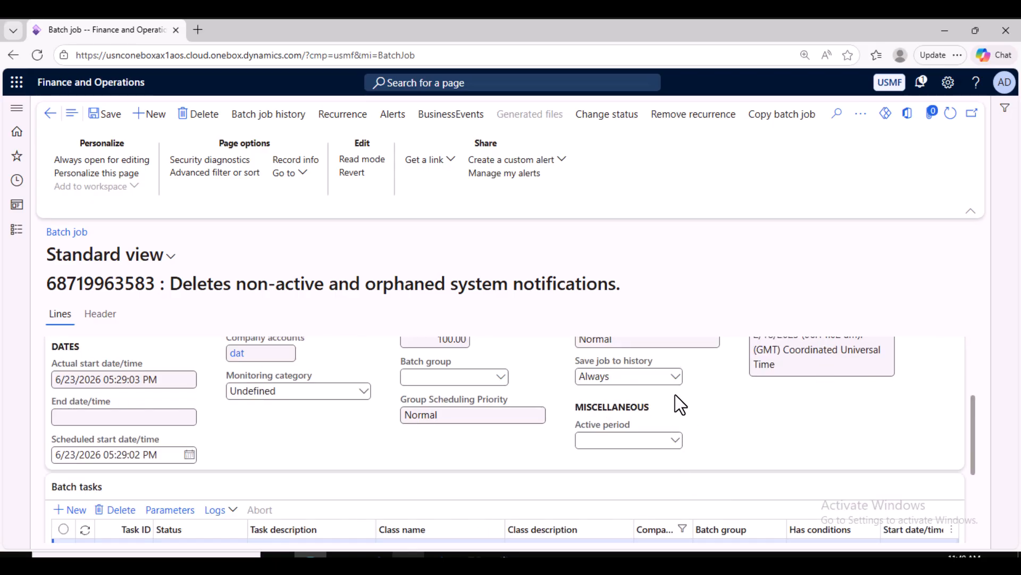
{"action": "left_click", "coordinate": [676, 377]}
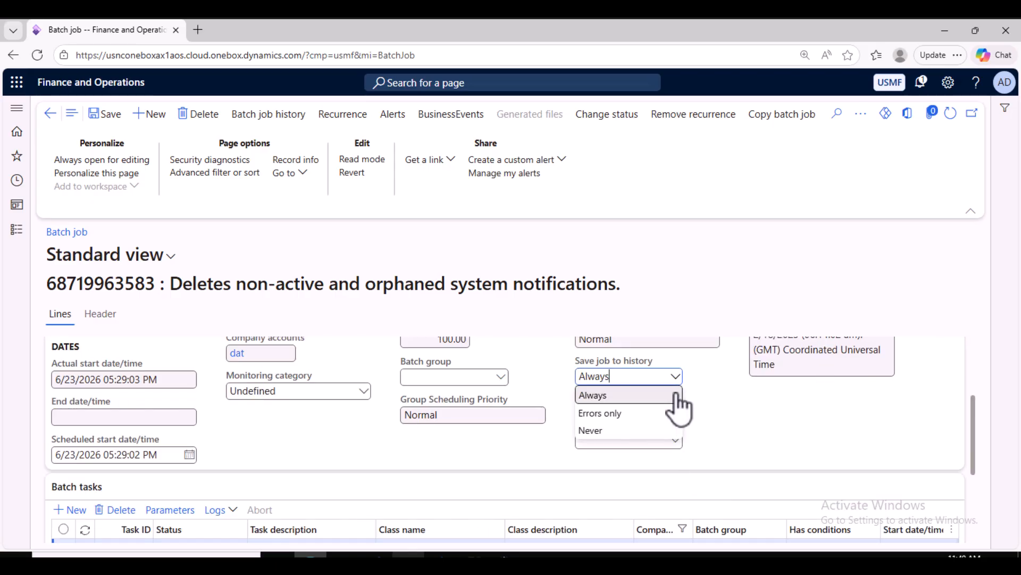
{"action": "left_click", "coordinate": [771, 422]}
Open the job's batch job history and sort it by end date/time from newest to oldest.
{"action": "left_click", "coordinate": [282, 114]}
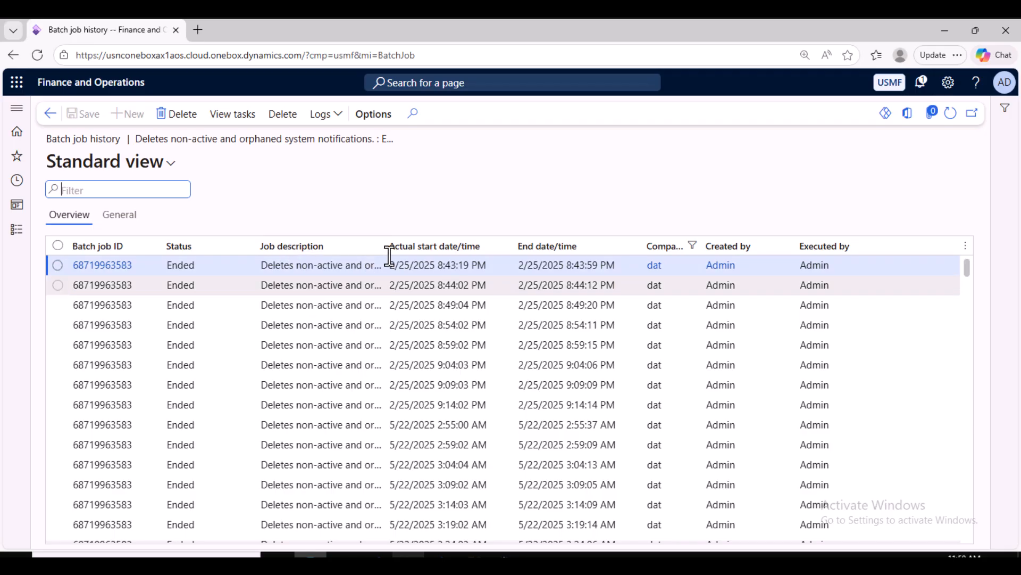
{"action": "left_click", "coordinate": [574, 249]}
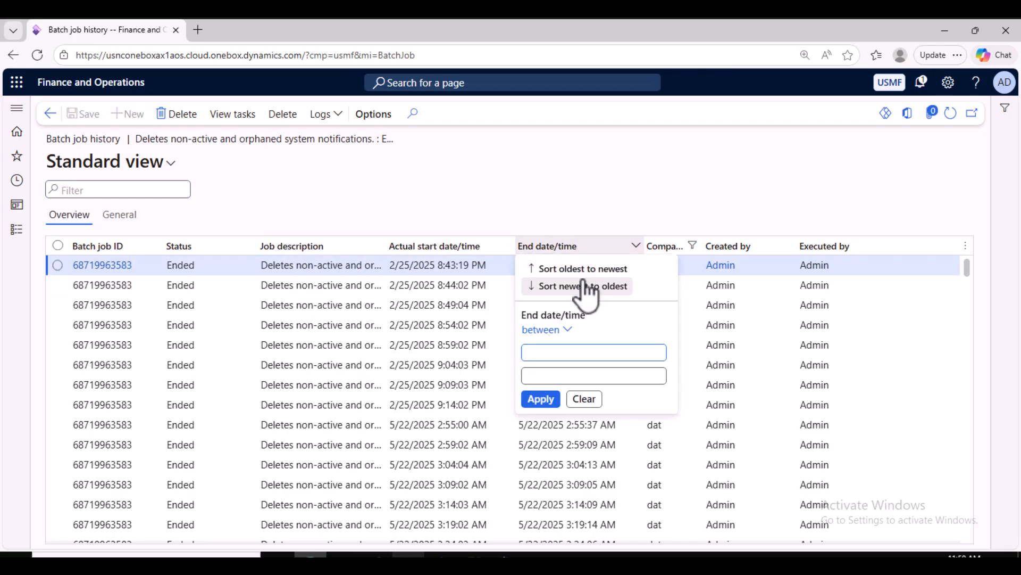
{"action": "left_click", "coordinate": [585, 288]}
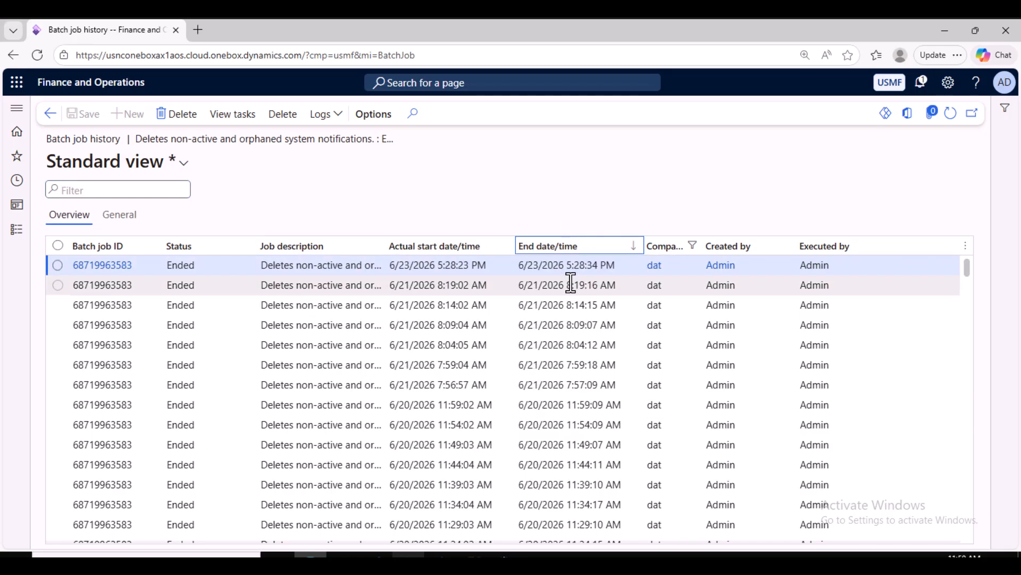
Check all logs for the most recent run in the batch job history and review the available log types.
{"action": "left_click", "coordinate": [186, 266]}
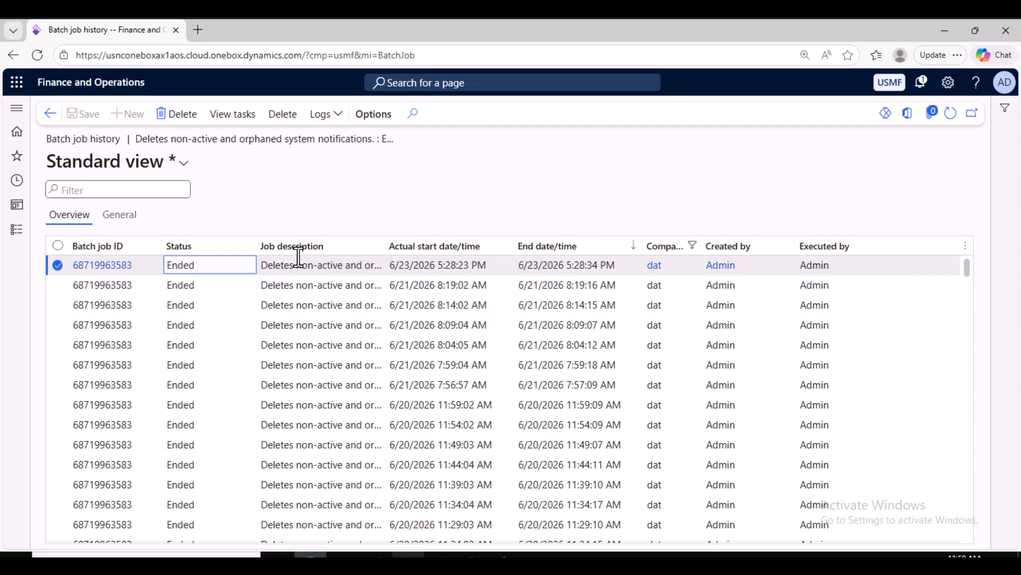
{"action": "left_click", "coordinate": [333, 121]}
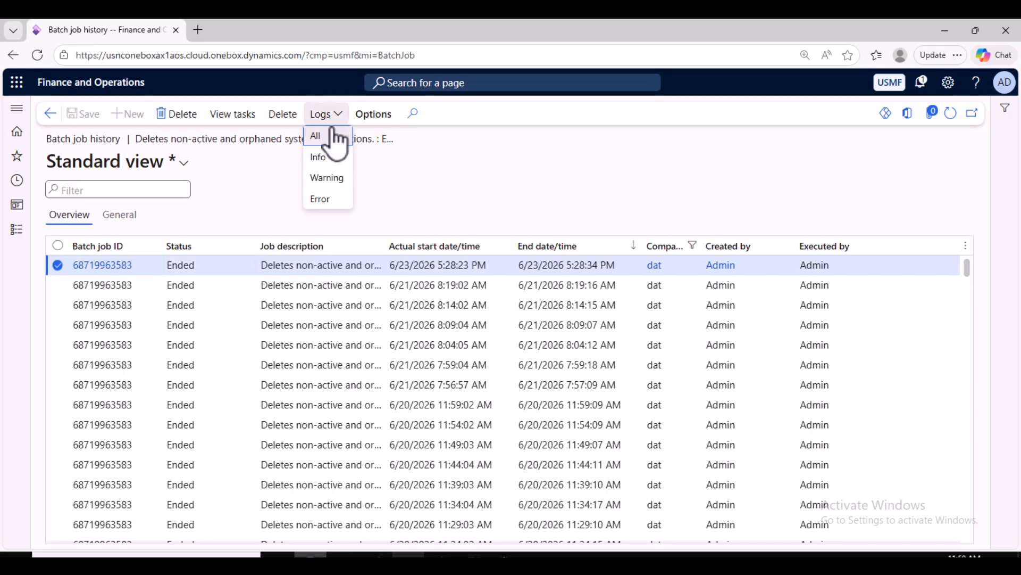
{"action": "left_click", "coordinate": [319, 152]}
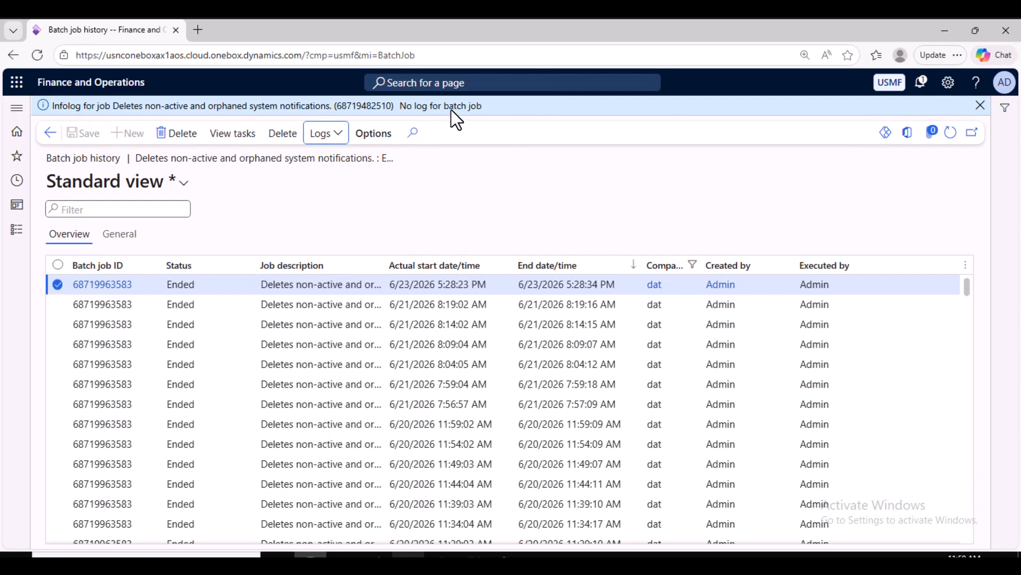
{"action": "left_click", "coordinate": [330, 137]}
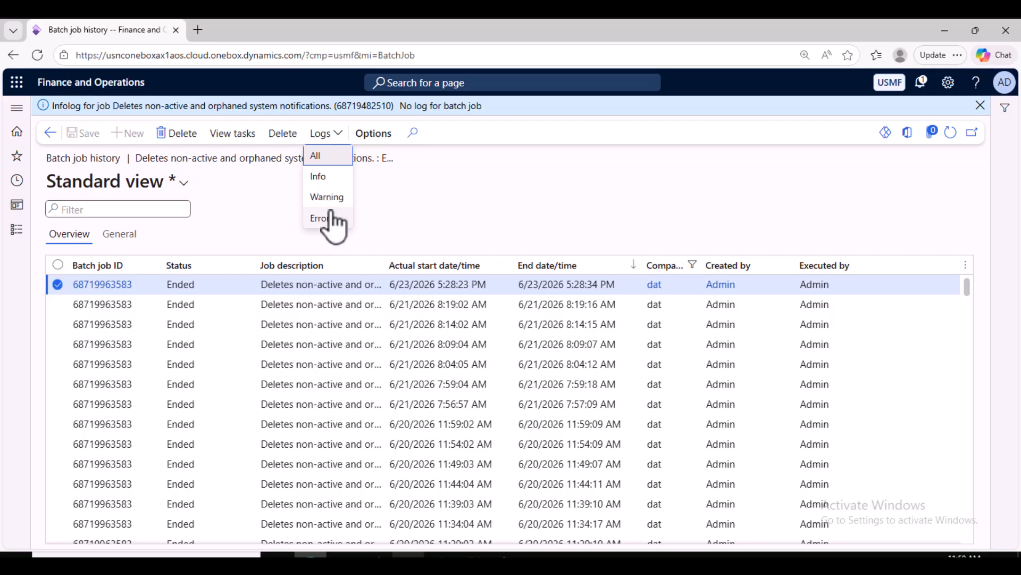
{"action": "key", "text": "Escape"}
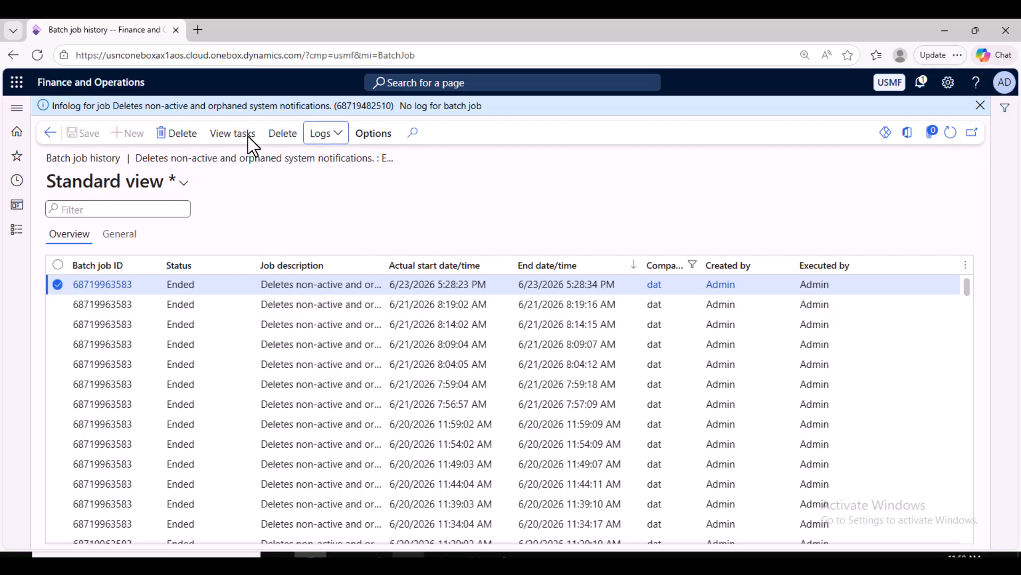
View the tasks of the most recent history run and return to the batch job's details.
{"action": "left_click", "coordinate": [248, 137]}
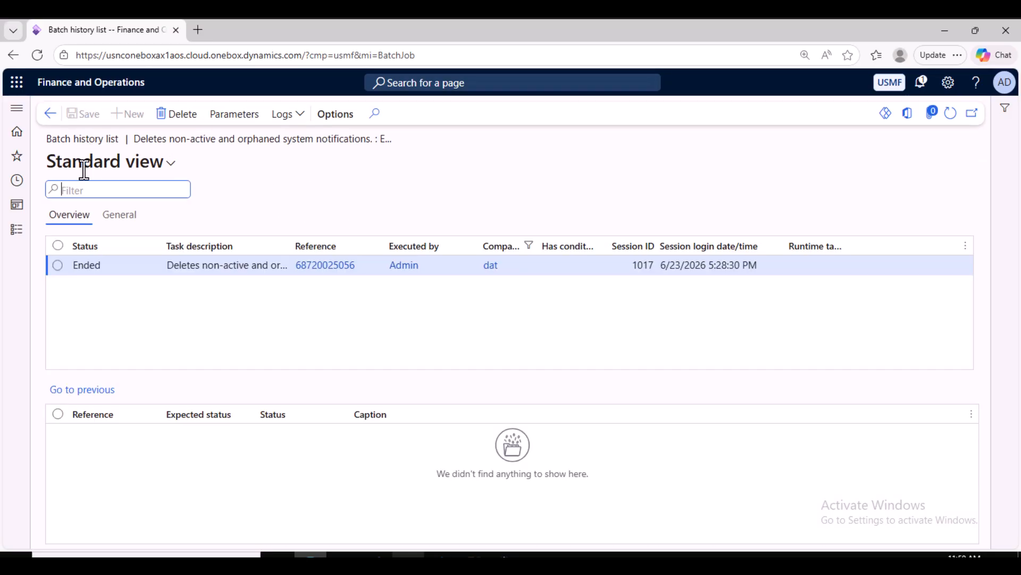
{"action": "left_click", "coordinate": [50, 113]}
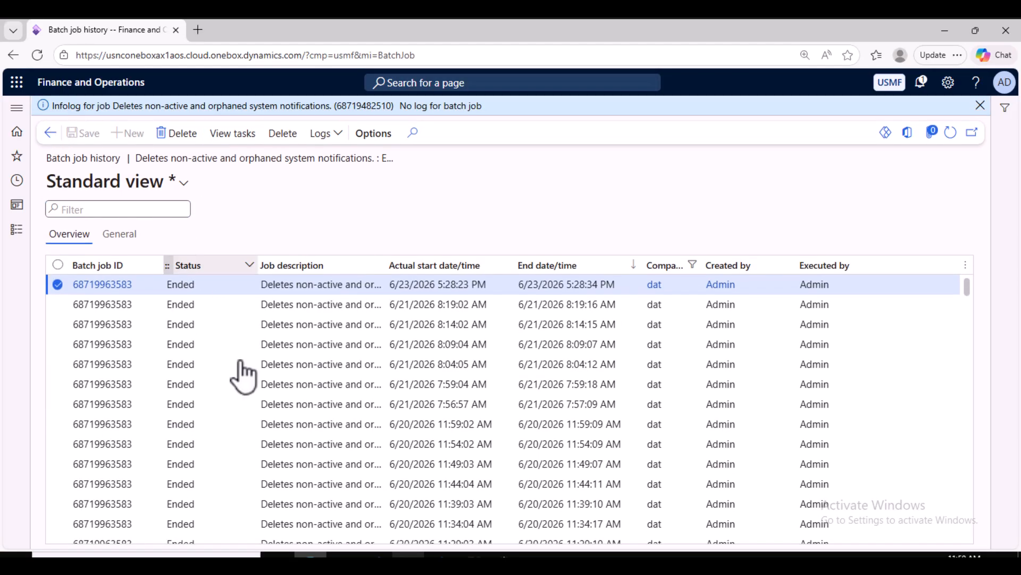
{"action": "left_click", "coordinate": [49, 138]}
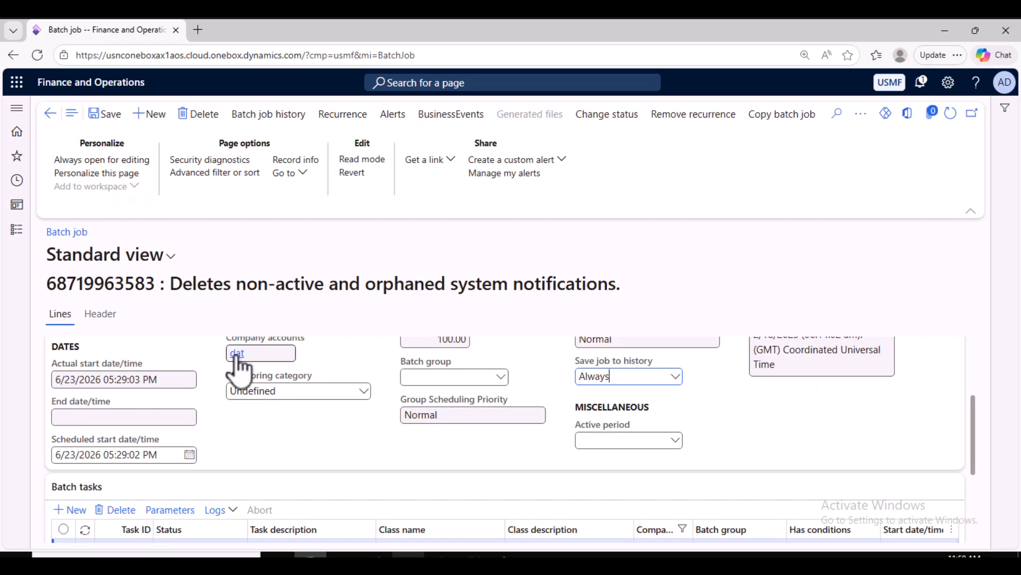
Inspect the parameters of the job's batch task and dismiss them without changes.
{"action": "scroll", "coordinate": [244, 358], "scroll_direction": "down", "scroll_amount": 3}
{"action": "scroll", "coordinate": [183, 408], "scroll_direction": "up", "scroll_amount": 2}
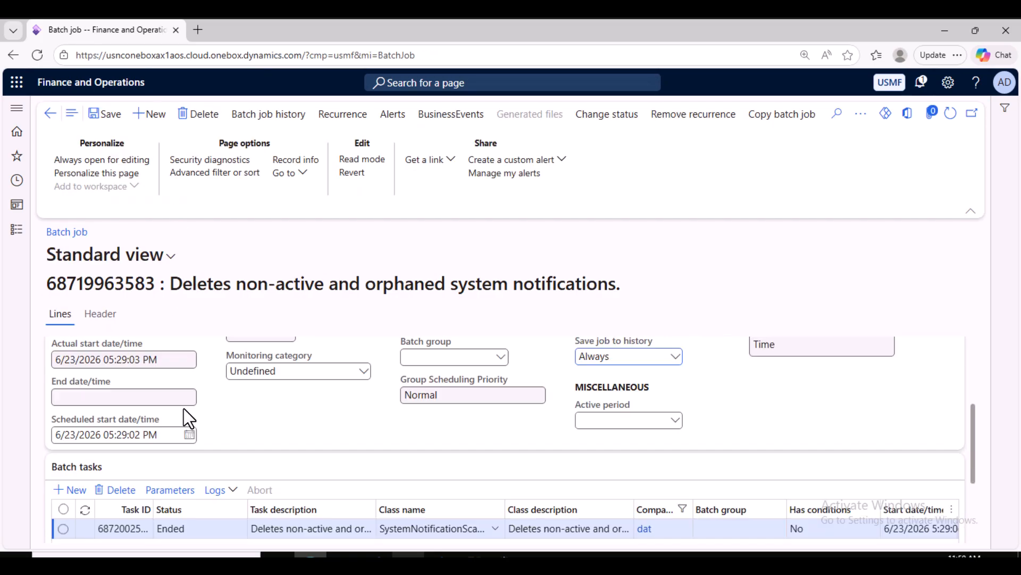
{"action": "left_click", "coordinate": [173, 490]}
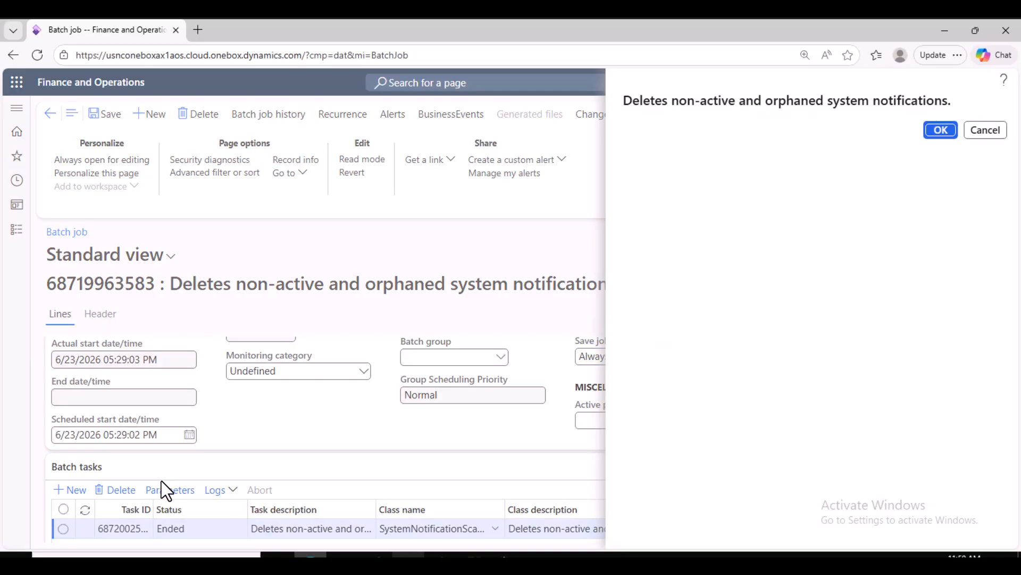
{"action": "left_click", "coordinate": [988, 132]}
Return to the batch job list and clear the Executing filter on Status.
{"action": "left_click", "coordinate": [49, 114]}
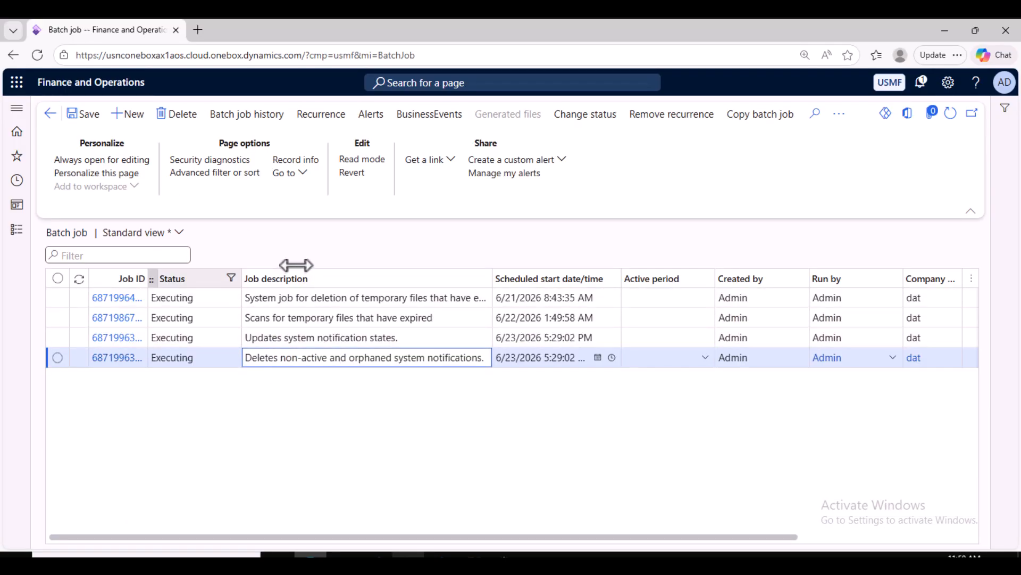
{"action": "left_click", "coordinate": [183, 279]}
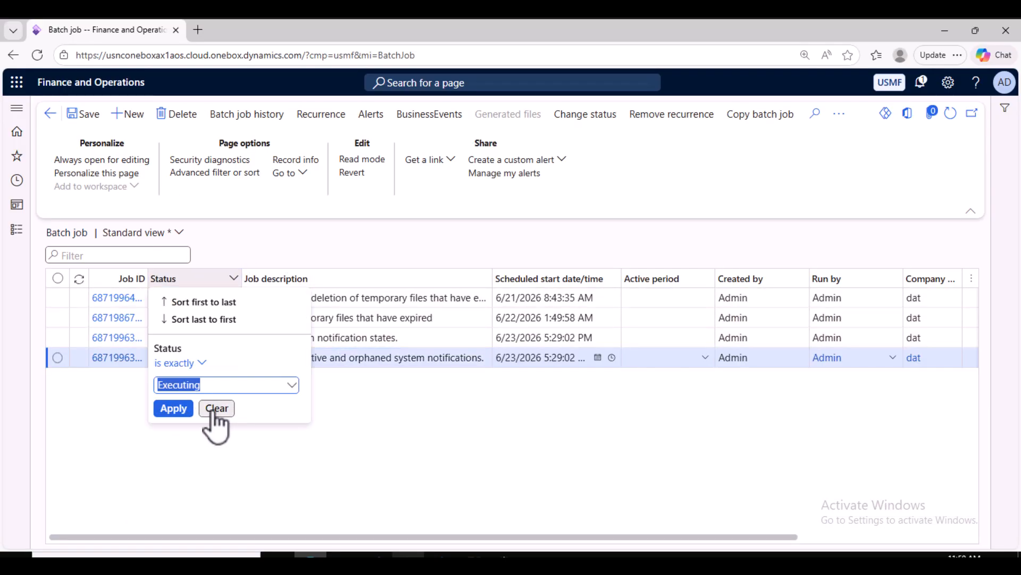
{"action": "left_click", "coordinate": [214, 409]}
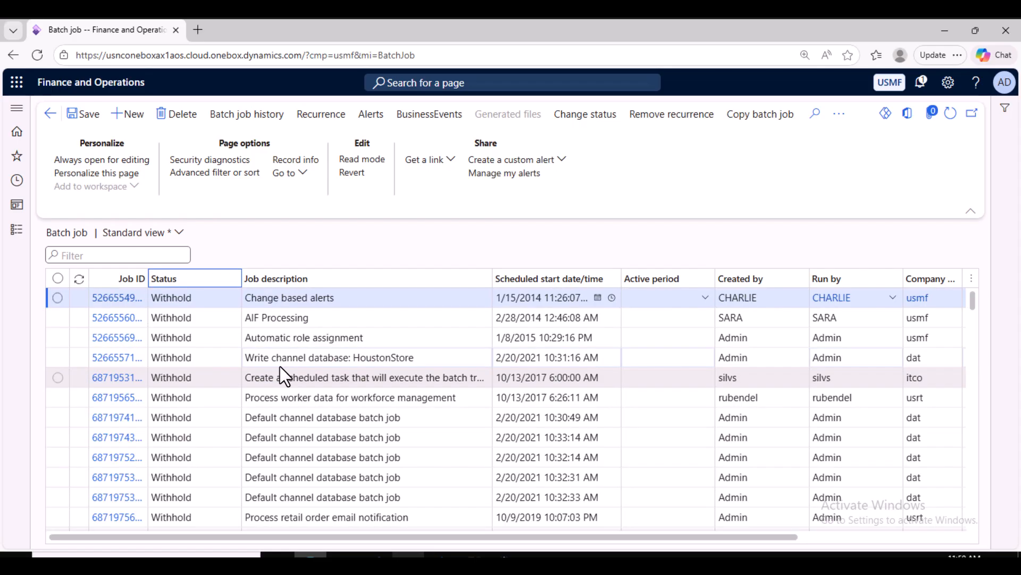
Examine the waiting Positive Pay job's batch history and the tasks of its first listed run, and return to the job list.
{"action": "scroll", "coordinate": [325, 370], "scroll_direction": "down", "scroll_amount": 10}
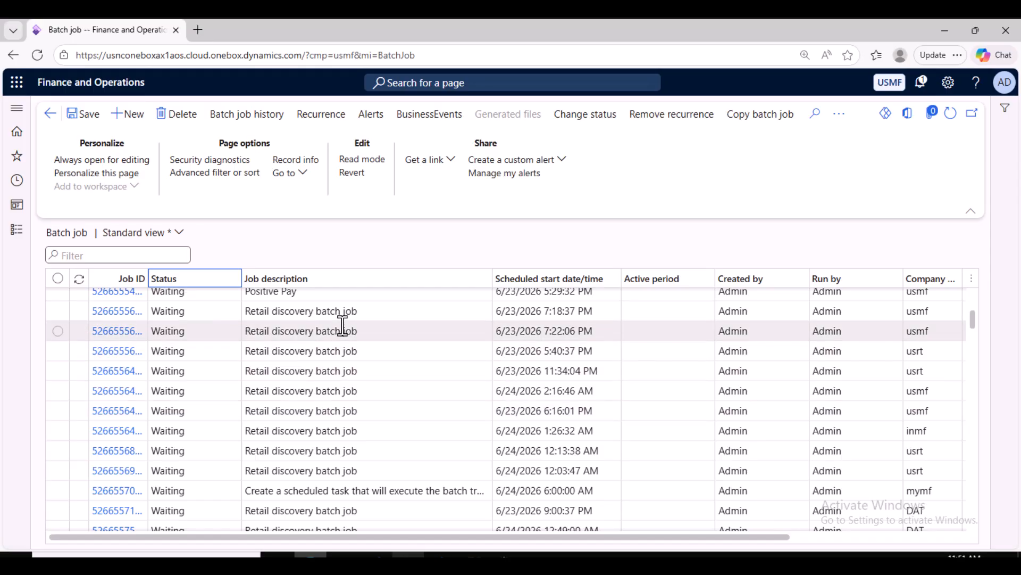
{"action": "left_click", "coordinate": [378, 294]}
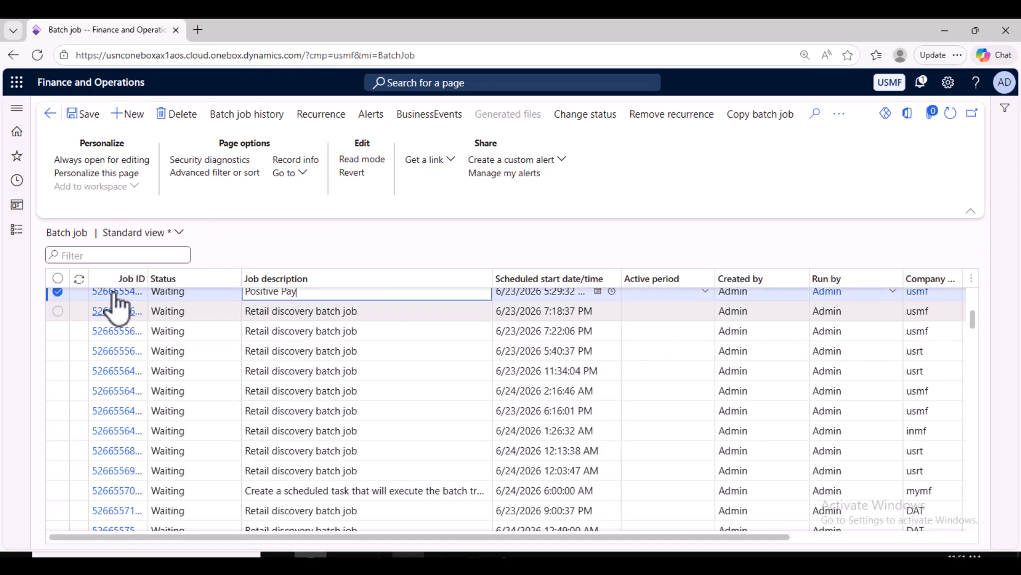
{"action": "left_click", "coordinate": [256, 115]}
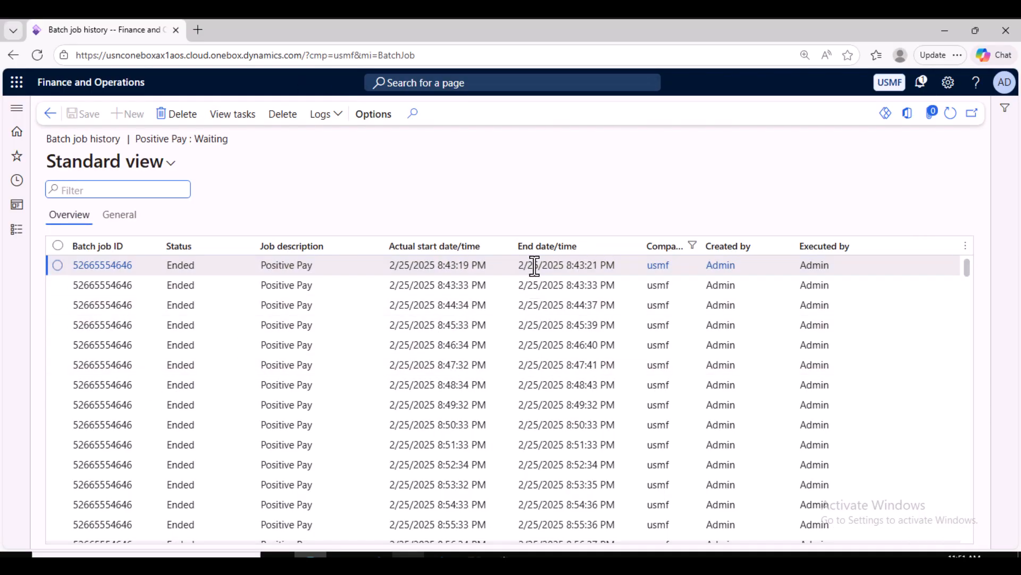
{"action": "left_click", "coordinate": [232, 115]}
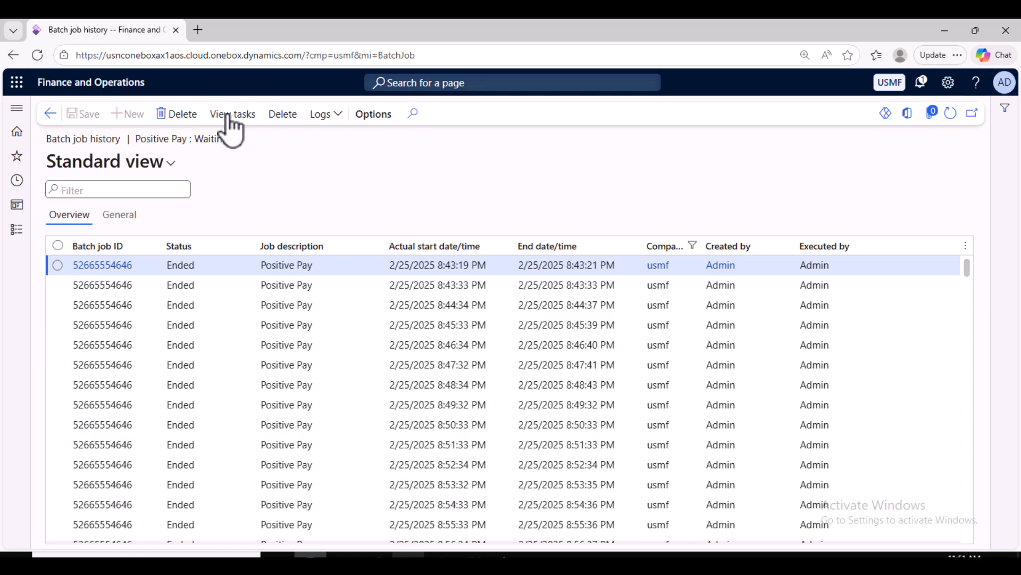
{"action": "left_click", "coordinate": [50, 113]}
{"action": "left_click", "coordinate": [50, 114]}
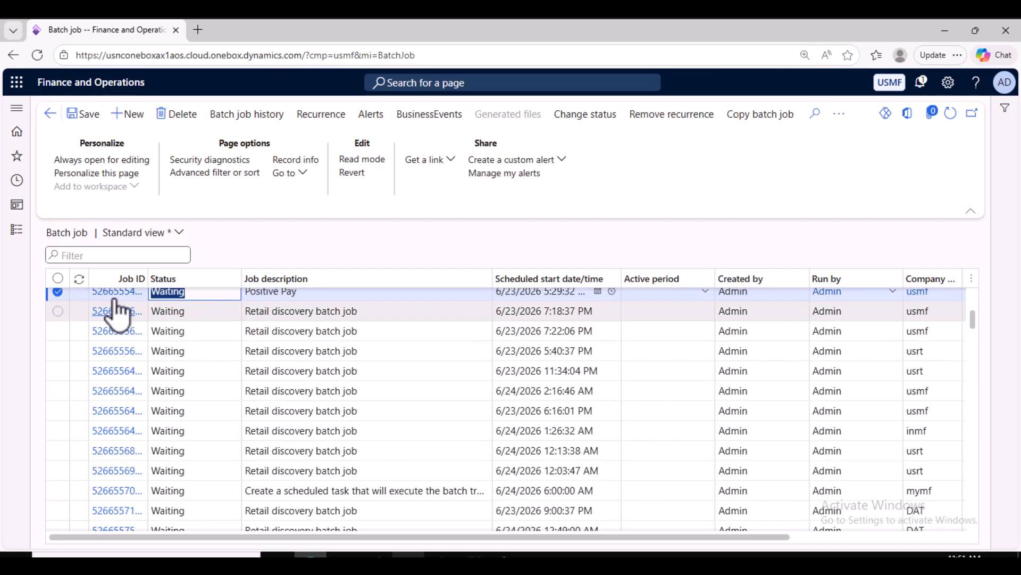
Examine the Positive Pay job's batch tasks and dates in its details, and return to the job list.
{"action": "left_click", "coordinate": [114, 293]}
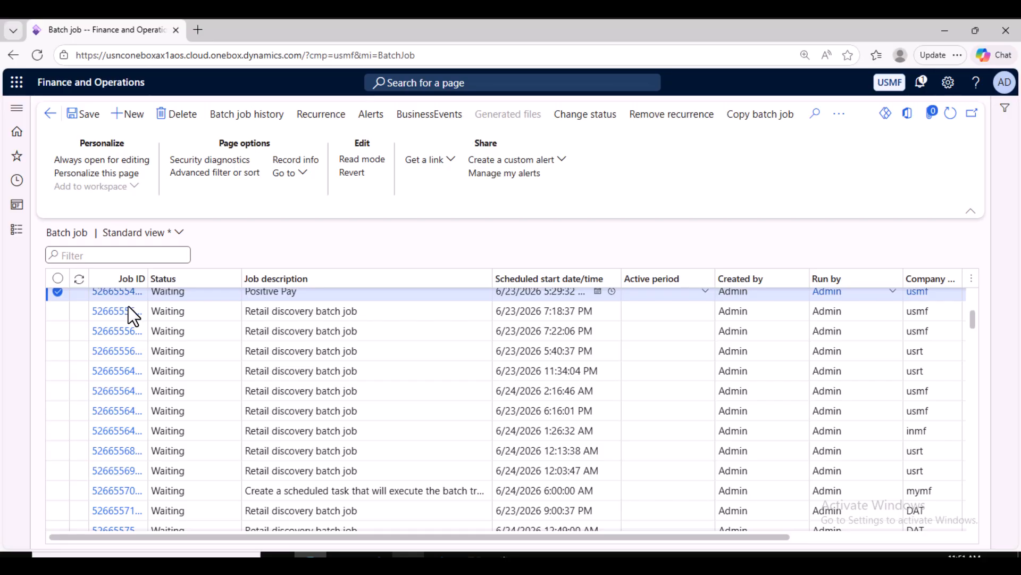
{"action": "left_click", "coordinate": [120, 294]}
{"action": "scroll", "coordinate": [181, 444], "scroll_direction": "down", "scroll_amount": 5}
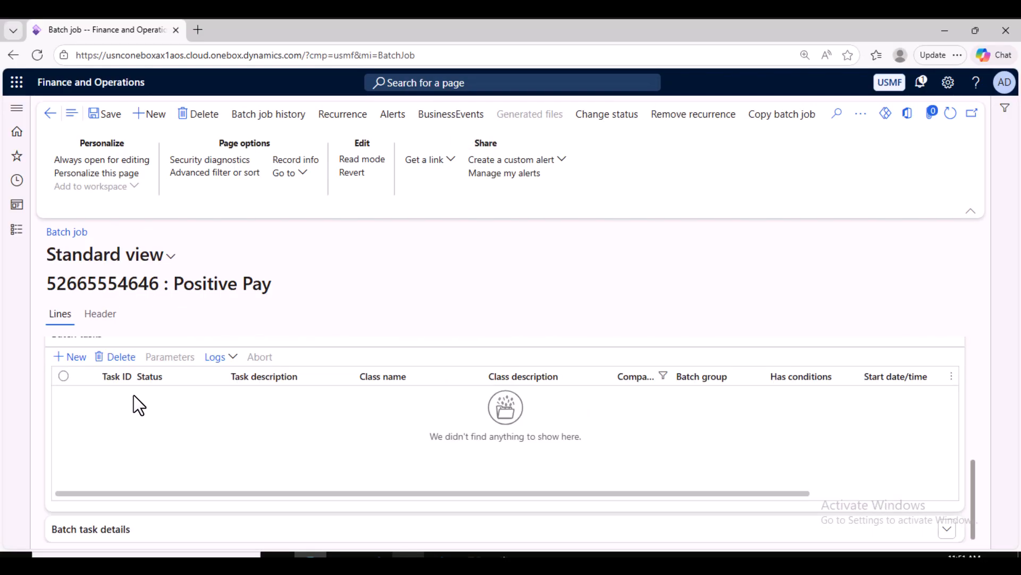
{"action": "scroll", "coordinate": [135, 415], "scroll_direction": "up", "scroll_amount": 2}
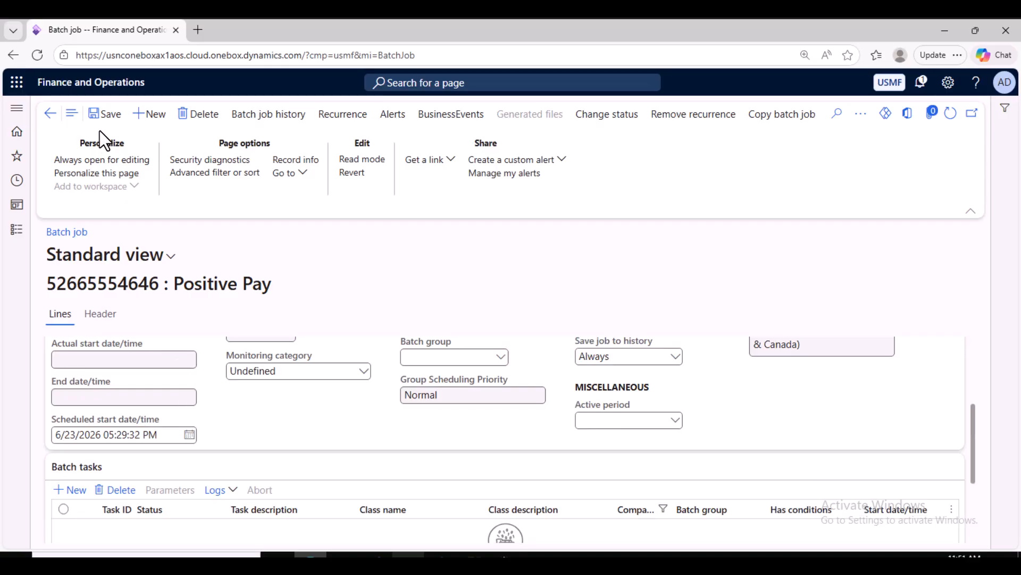
{"action": "left_click", "coordinate": [49, 113]}
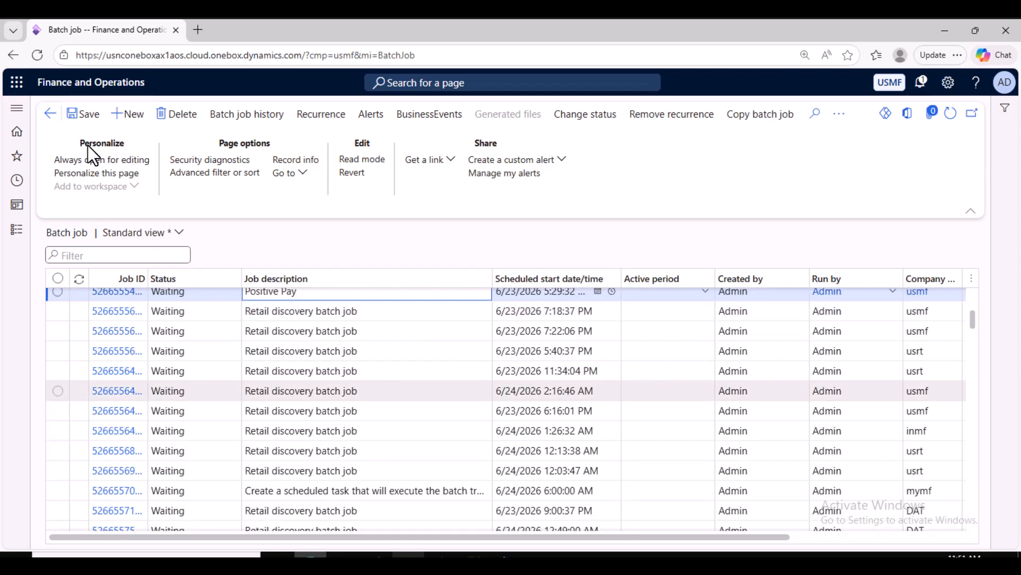
Look through the unfiltered batch job list for the kinds of jobs in Waiting, Executing and Ended status.
{"action": "scroll", "coordinate": [256, 404], "scroll_direction": "down", "scroll_amount": 10}
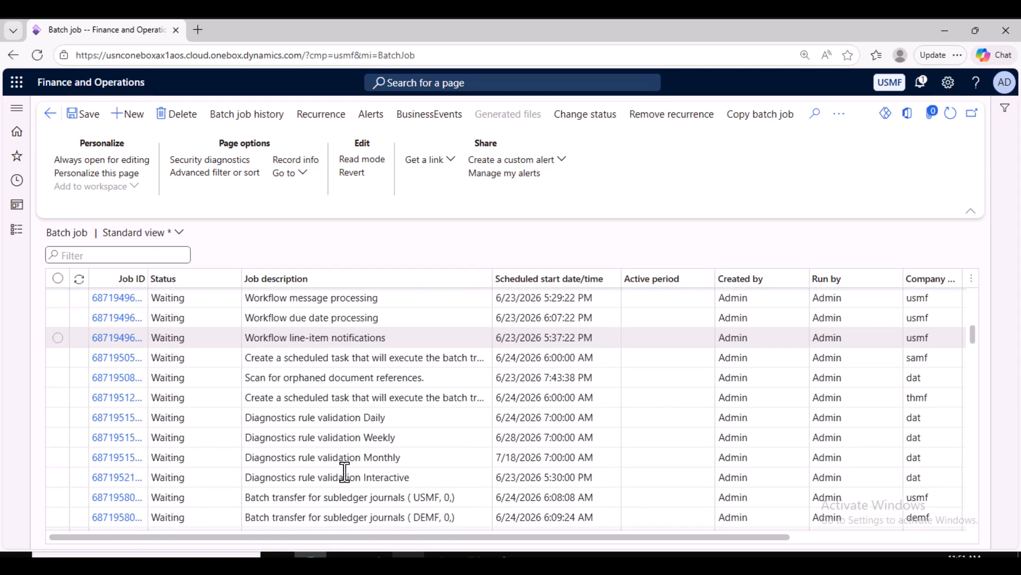
{"action": "scroll", "coordinate": [371, 457], "scroll_direction": "down", "scroll_amount": 5}
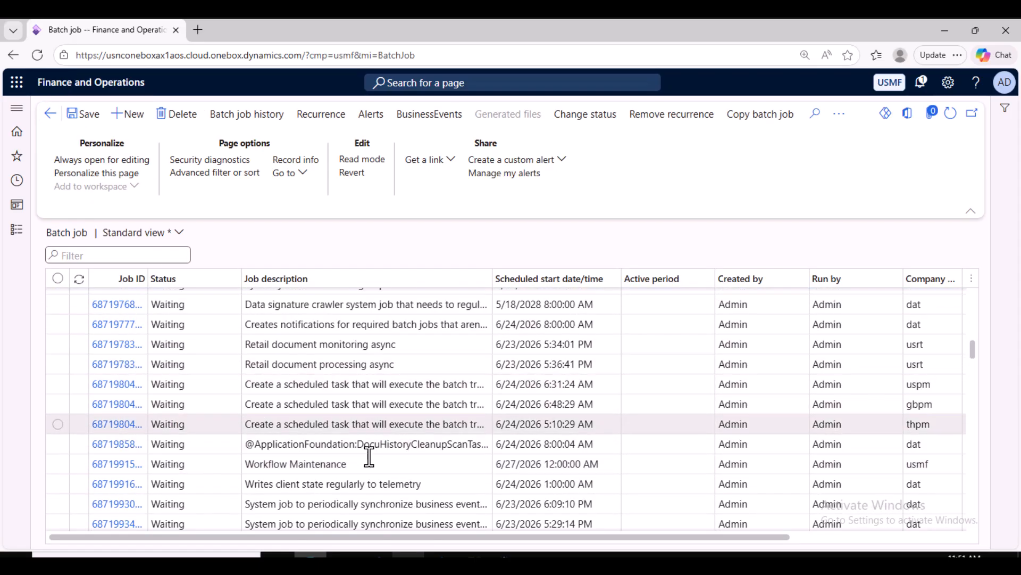
{"action": "scroll", "coordinate": [371, 464], "scroll_direction": "down", "scroll_amount": 5}
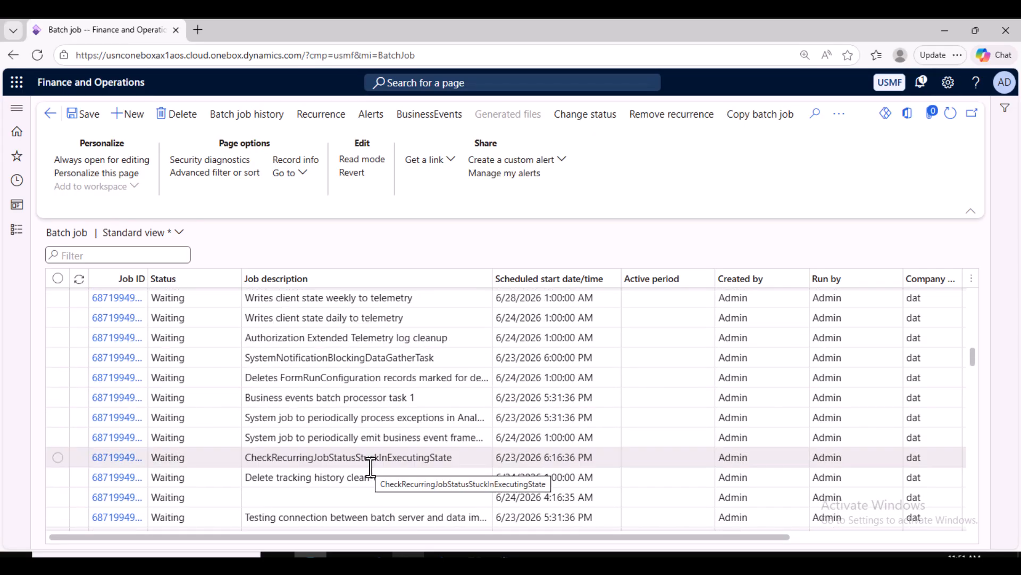
{"action": "scroll", "coordinate": [370, 471], "scroll_direction": "down", "scroll_amount": 5}
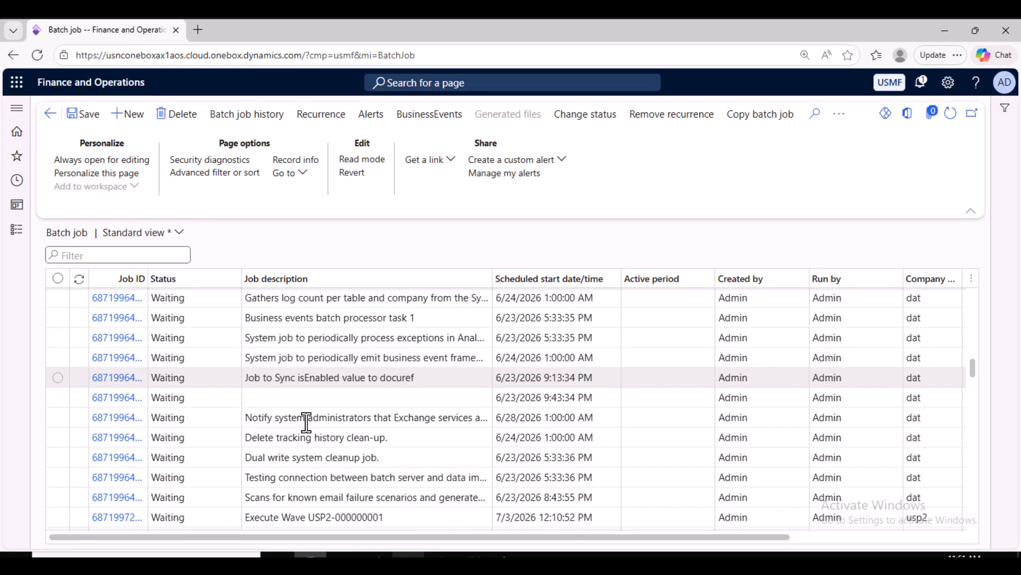
{"action": "scroll", "coordinate": [310, 431], "scroll_direction": "down", "scroll_amount": 10}
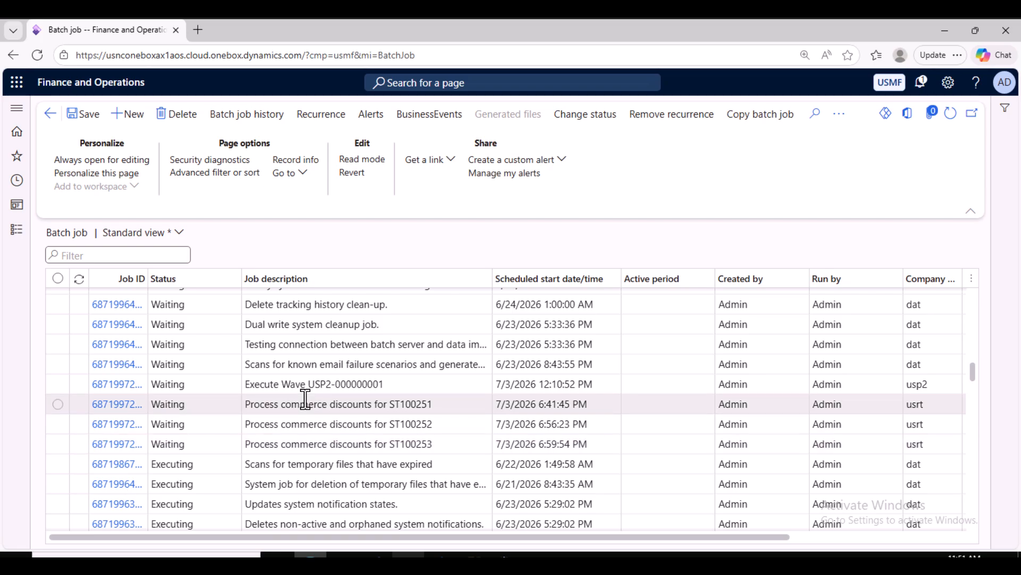
{"action": "scroll", "coordinate": [310, 423], "scroll_direction": "down", "scroll_amount": 5}
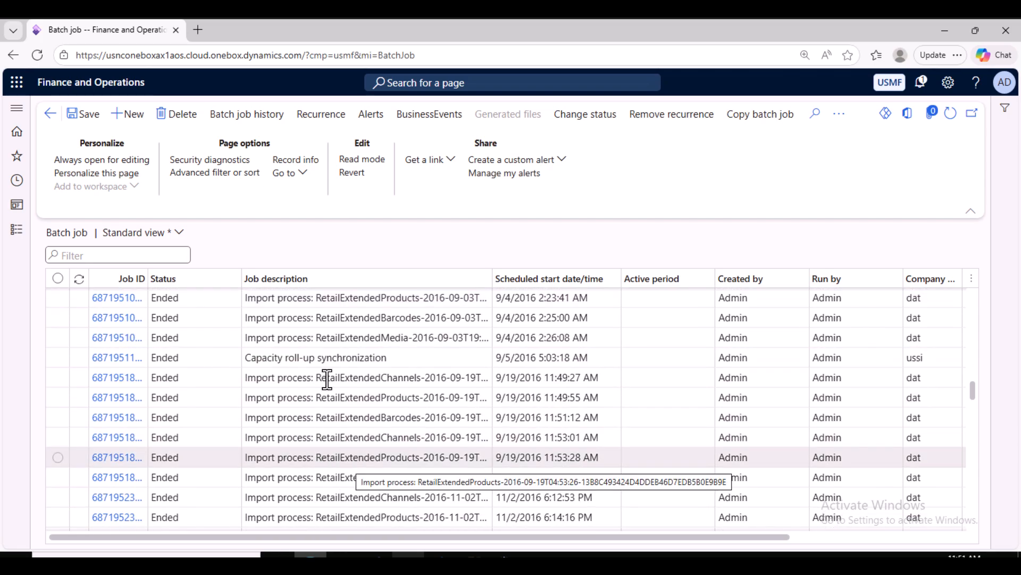
{"action": "scroll", "coordinate": [324, 420], "scroll_direction": "down", "scroll_amount": 10}
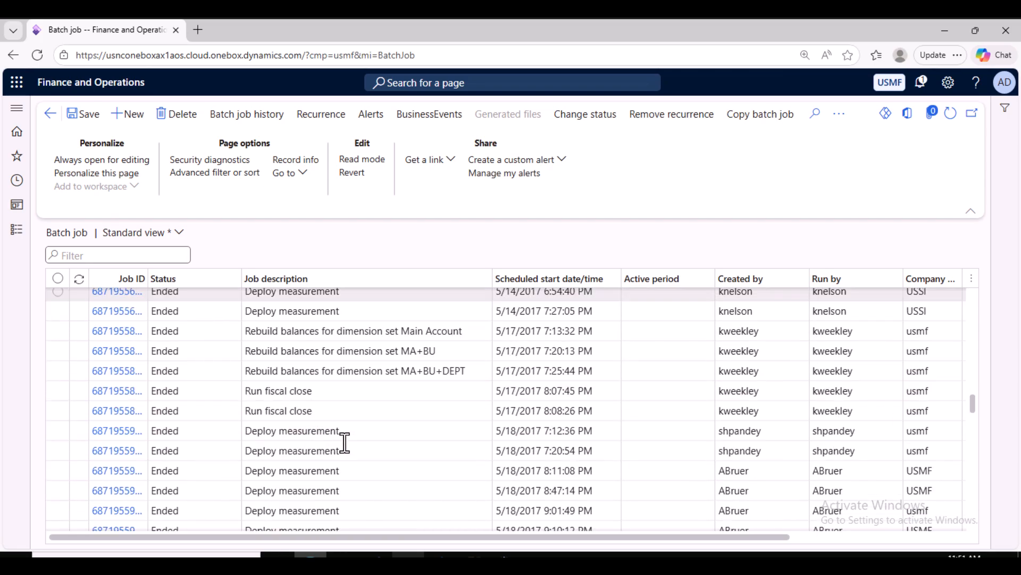
{"action": "scroll", "coordinate": [371, 458], "scroll_direction": "down", "scroll_amount": 10}
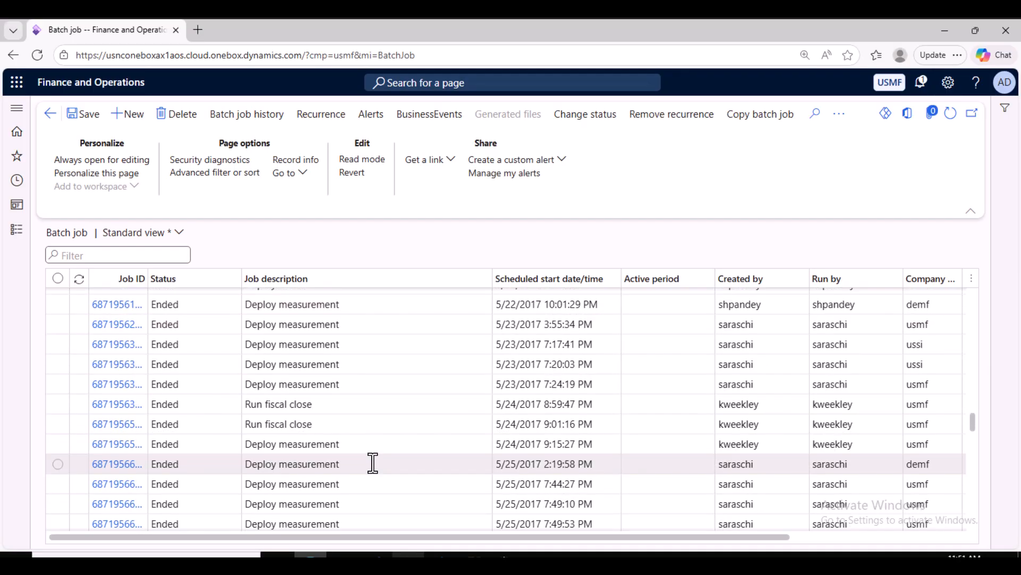
{"action": "scroll", "coordinate": [372, 426], "scroll_direction": "down", "scroll_amount": 10}
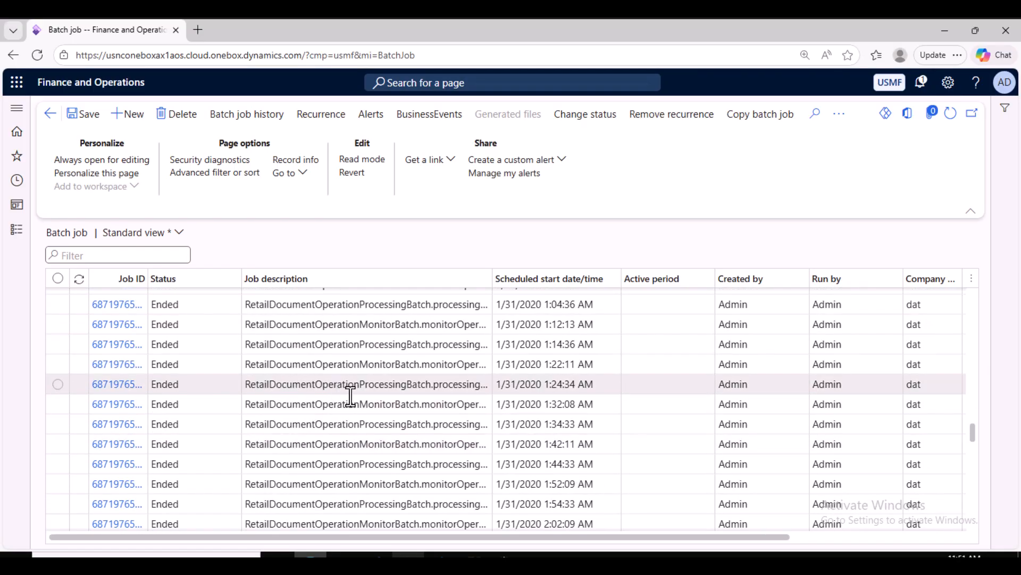
Examine the periodic tasks and setup entries available in the Accounts payable module.
{"action": "left_click", "coordinate": [16, 229]}
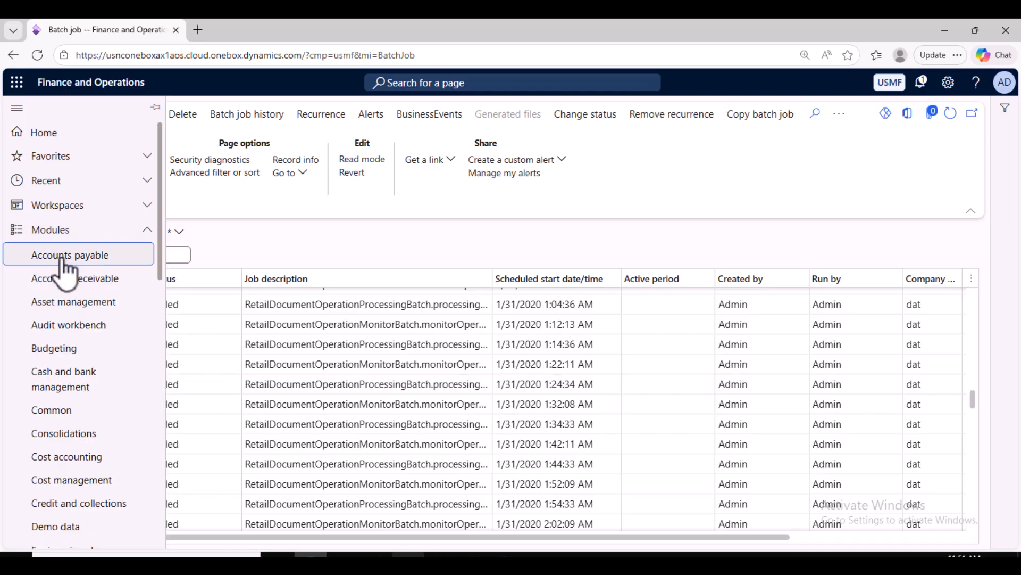
{"action": "left_click", "coordinate": [85, 256]}
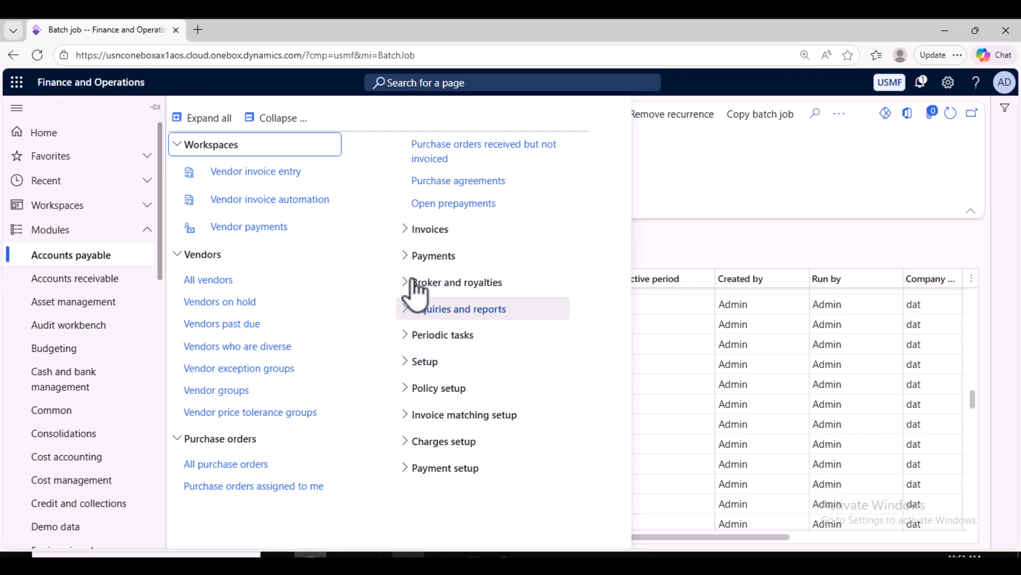
{"action": "left_click", "coordinate": [406, 335]}
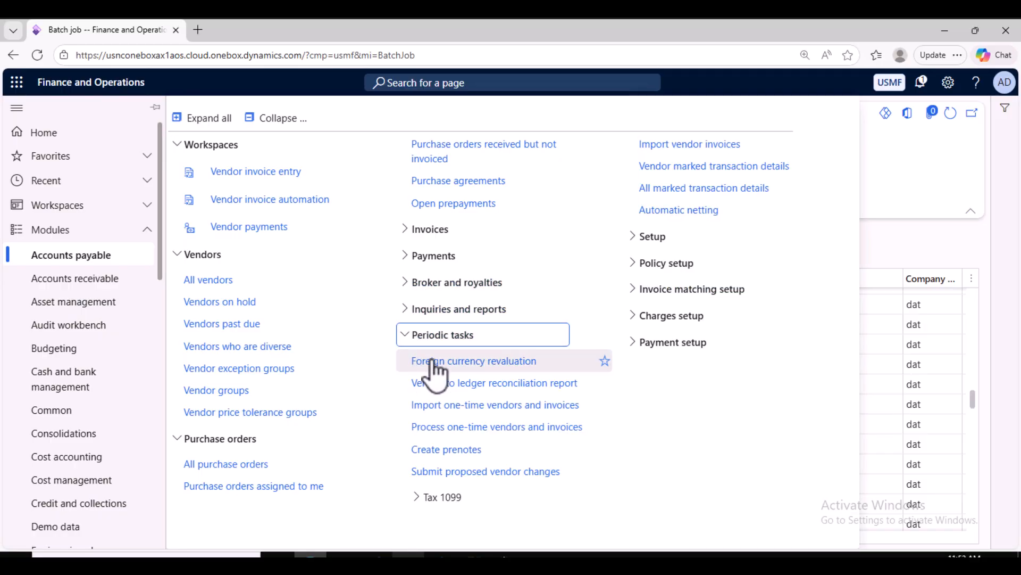
{"action": "left_click", "coordinate": [636, 241]}
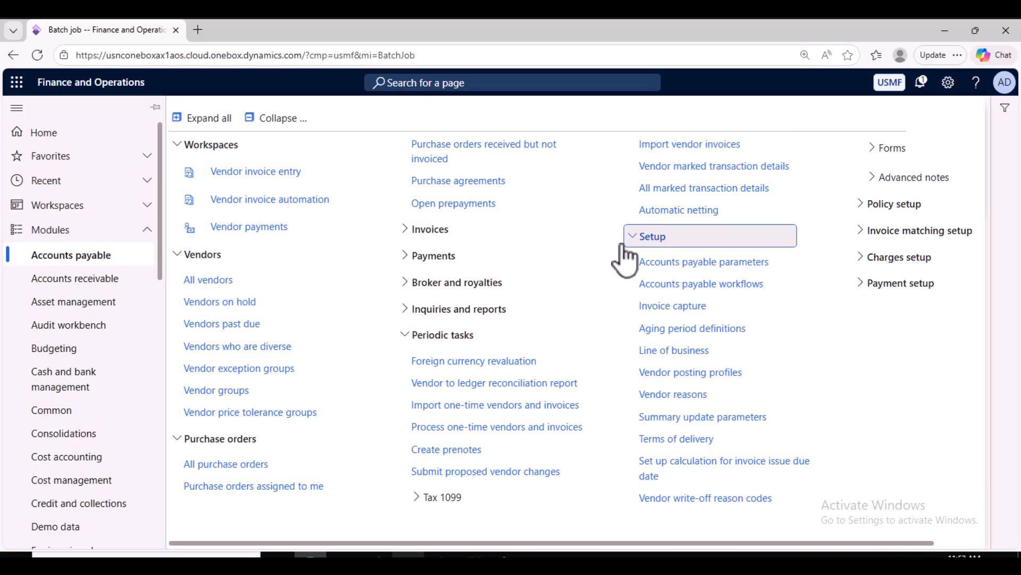
{"action": "left_click", "coordinate": [636, 240]}
Open the Vendor invoice journal report from the Accounts payable invoice inquiries and reports.
{"action": "left_click", "coordinate": [415, 313]}
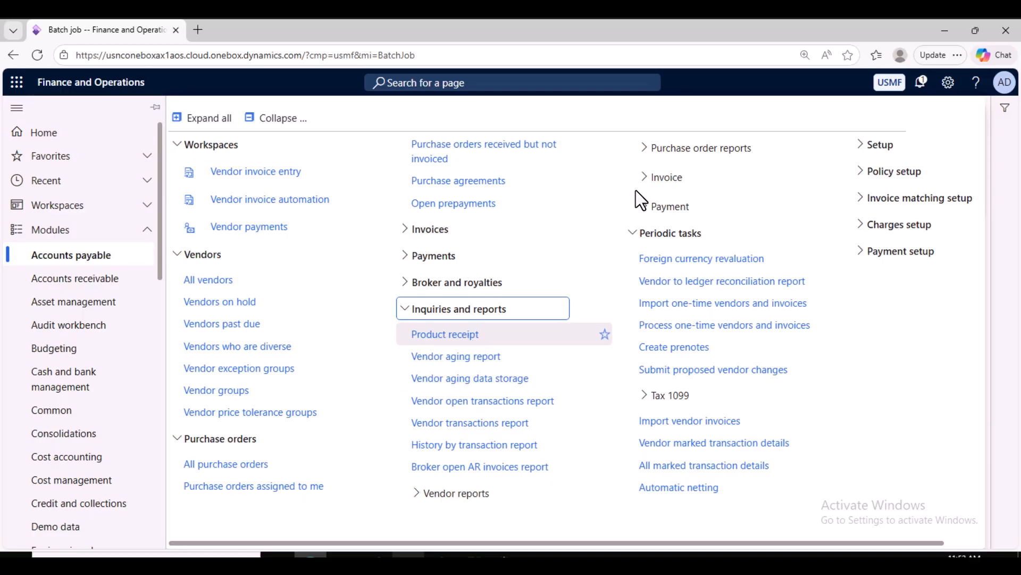
{"action": "left_click", "coordinate": [660, 178]}
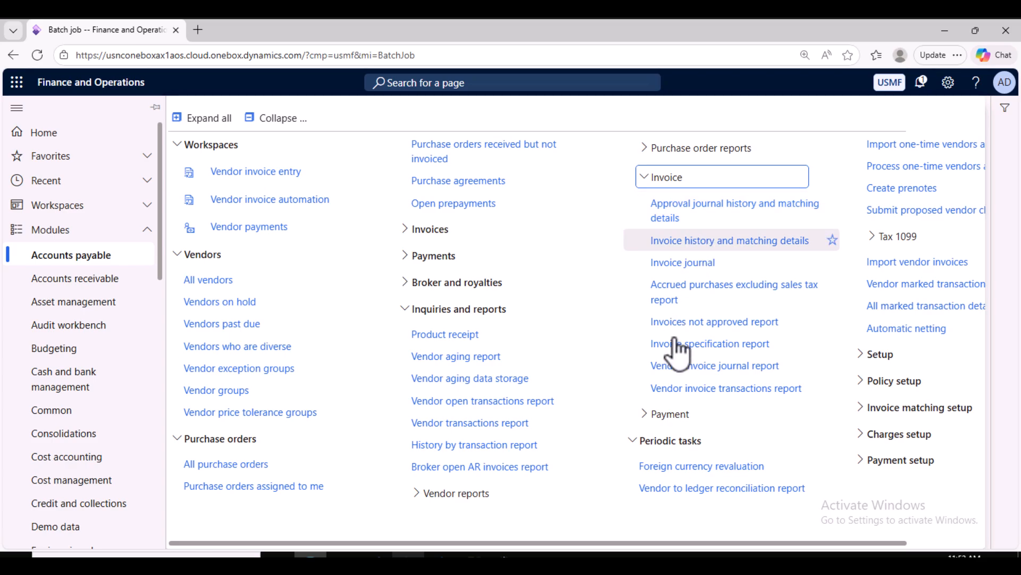
{"action": "left_click", "coordinate": [697, 371]}
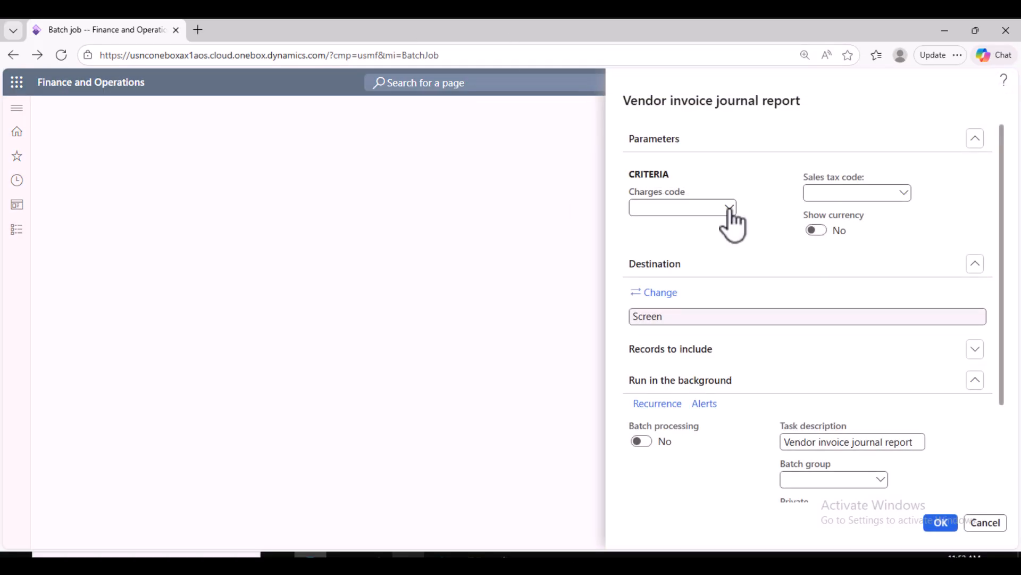
Set the report's charges code to FEE and expand the records to include.
{"action": "left_click", "coordinate": [729, 208]}
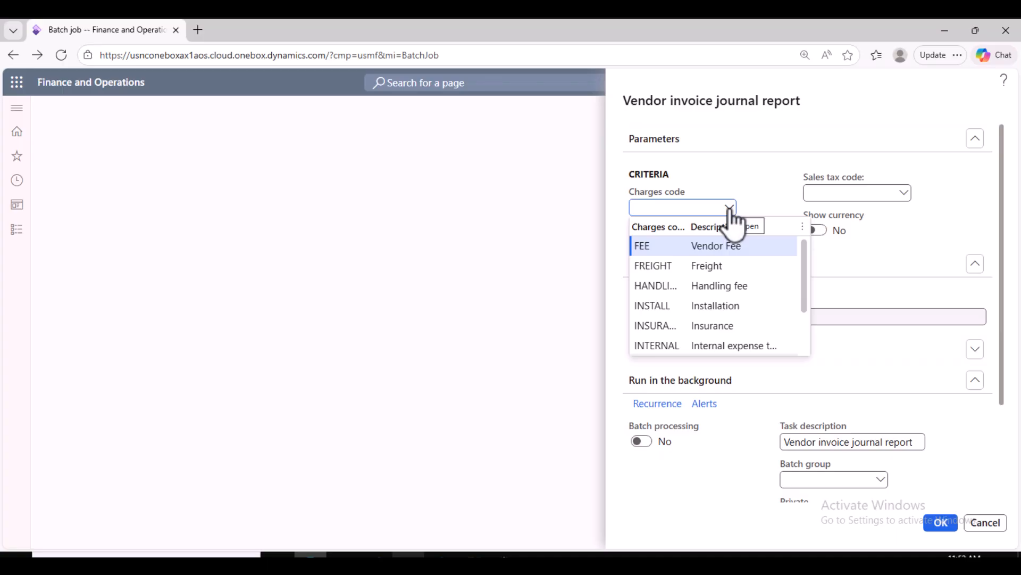
{"action": "left_click", "coordinate": [713, 245]}
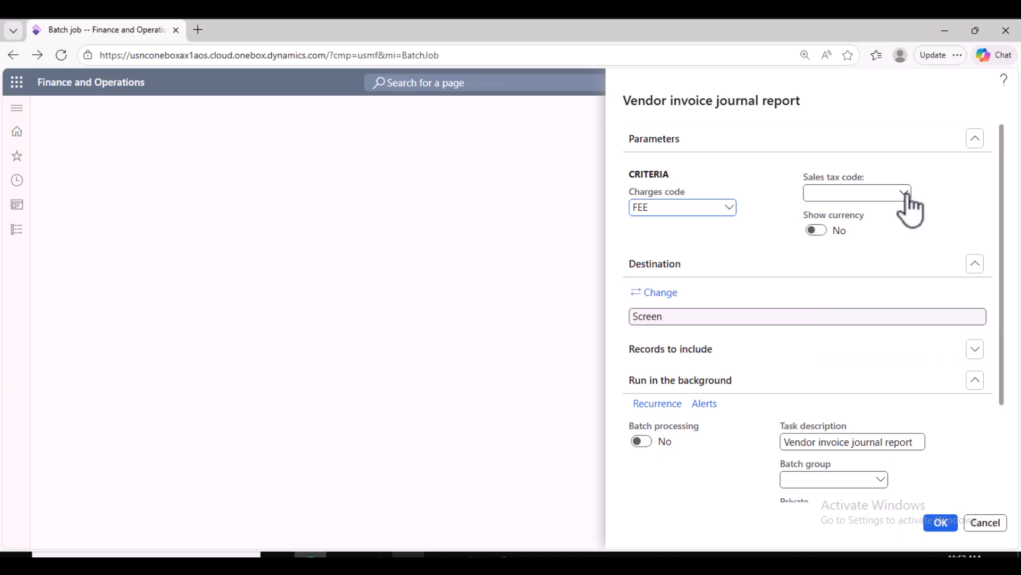
{"action": "left_click", "coordinate": [764, 365]}
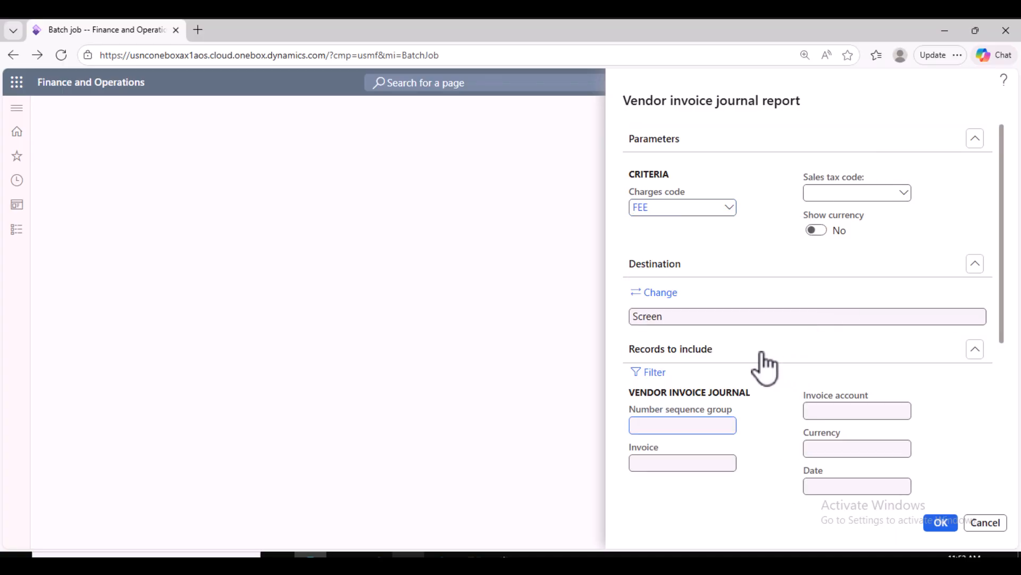
Filter the records to include so the Invoice criterion of the vendor invoice journal is 0779183.
{"action": "left_click", "coordinate": [643, 368]}
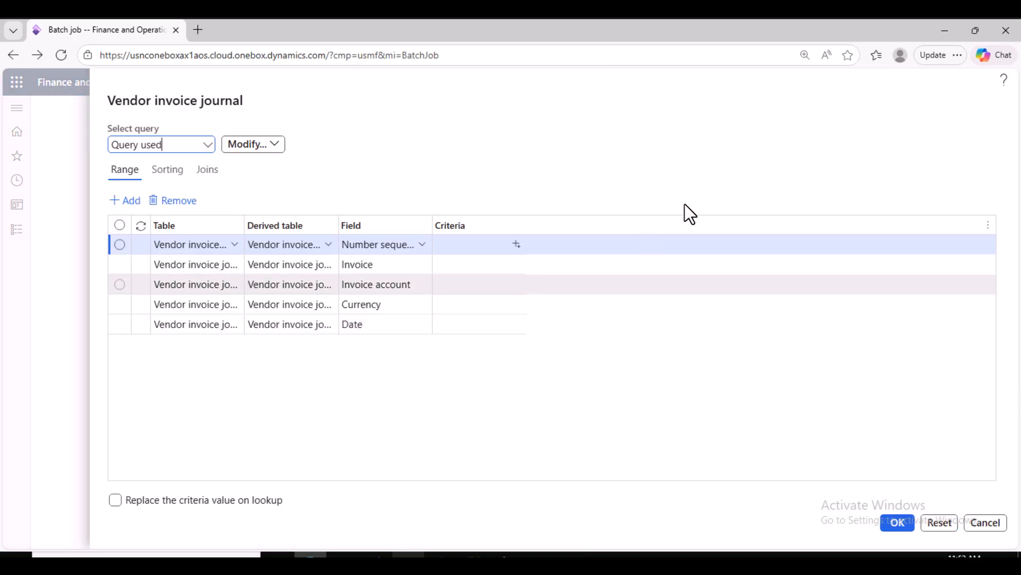
{"action": "left_click", "coordinate": [518, 245]}
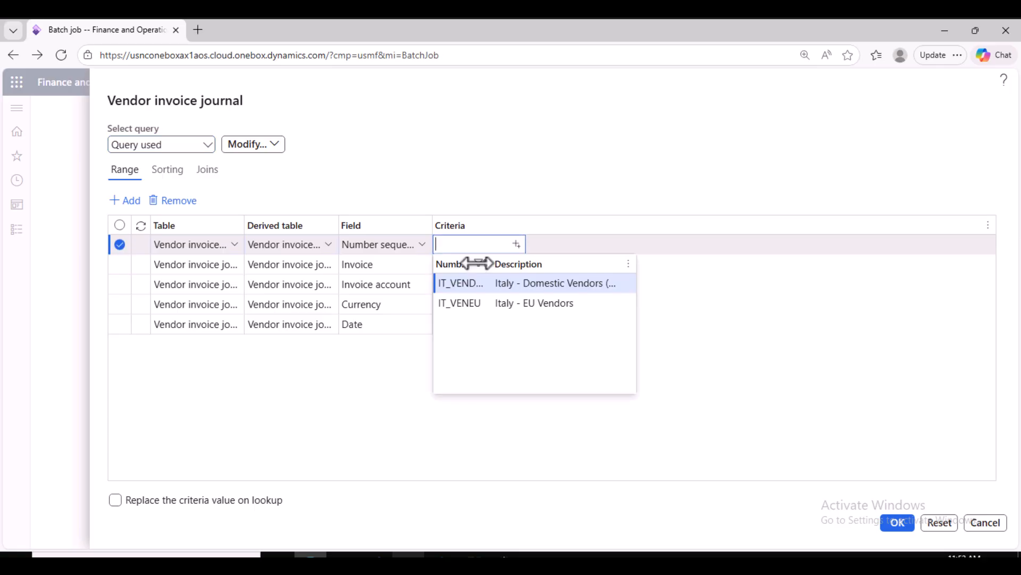
{"action": "left_click", "coordinate": [476, 264]}
{"action": "left_click", "coordinate": [539, 304]}
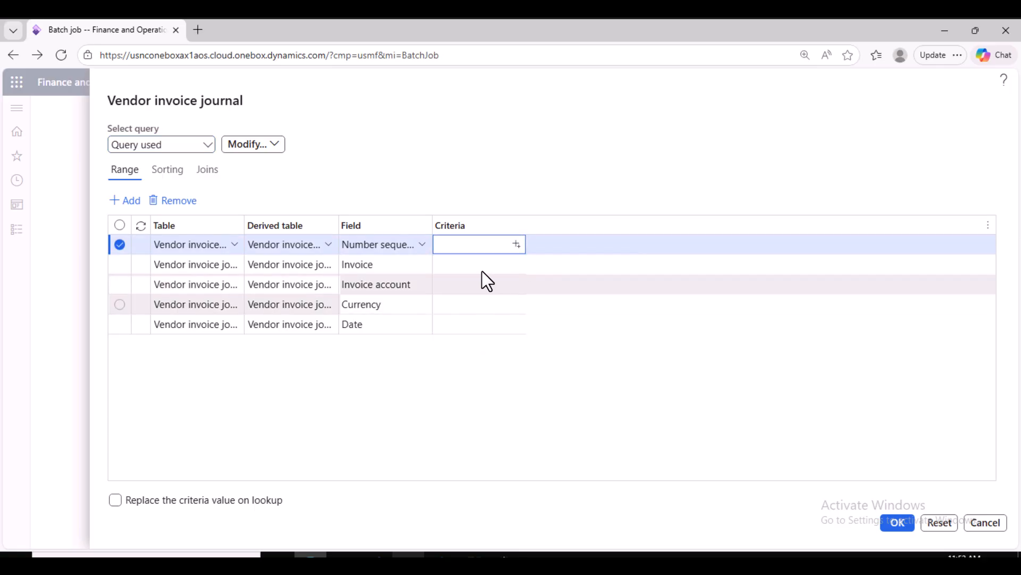
{"action": "left_click", "coordinate": [479, 263]}
{"action": "left_click", "coordinate": [518, 265]}
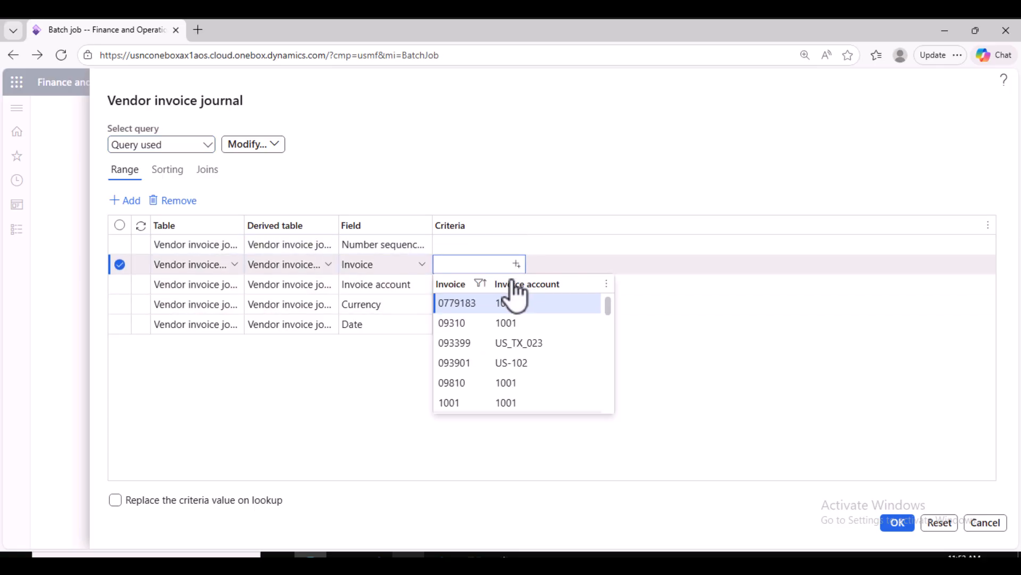
{"action": "left_click", "coordinate": [497, 301]}
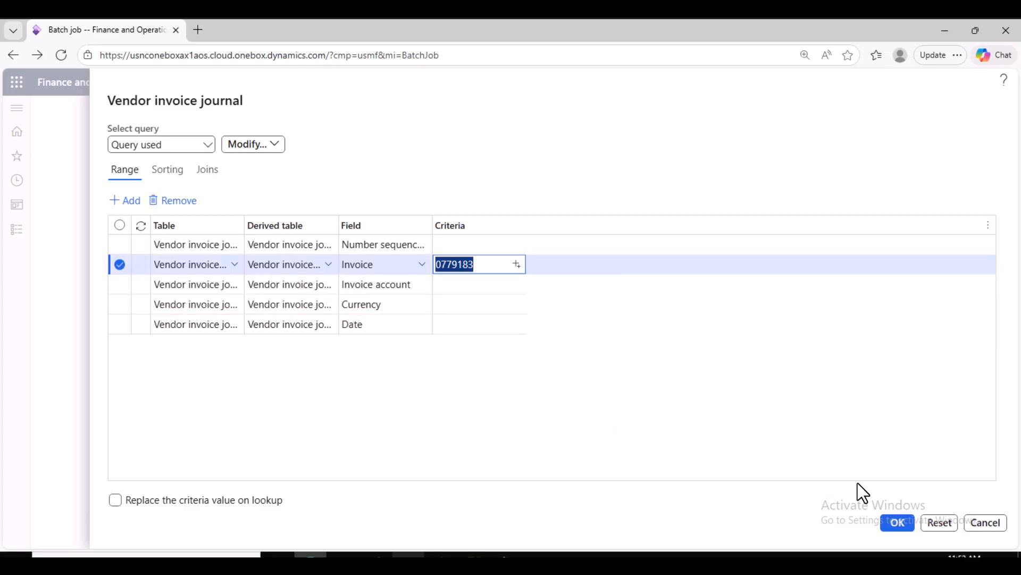
{"action": "left_click", "coordinate": [904, 521]}
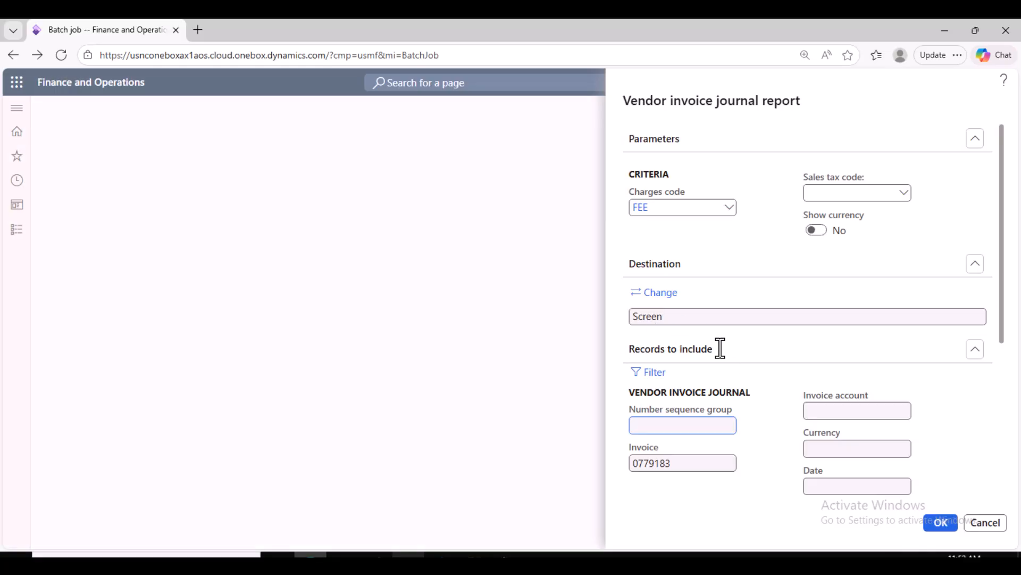
Turn on batch processing for the report and append a first name to its task description.
{"action": "scroll", "coordinate": [807, 422], "scroll_direction": "down", "scroll_amount": 5}
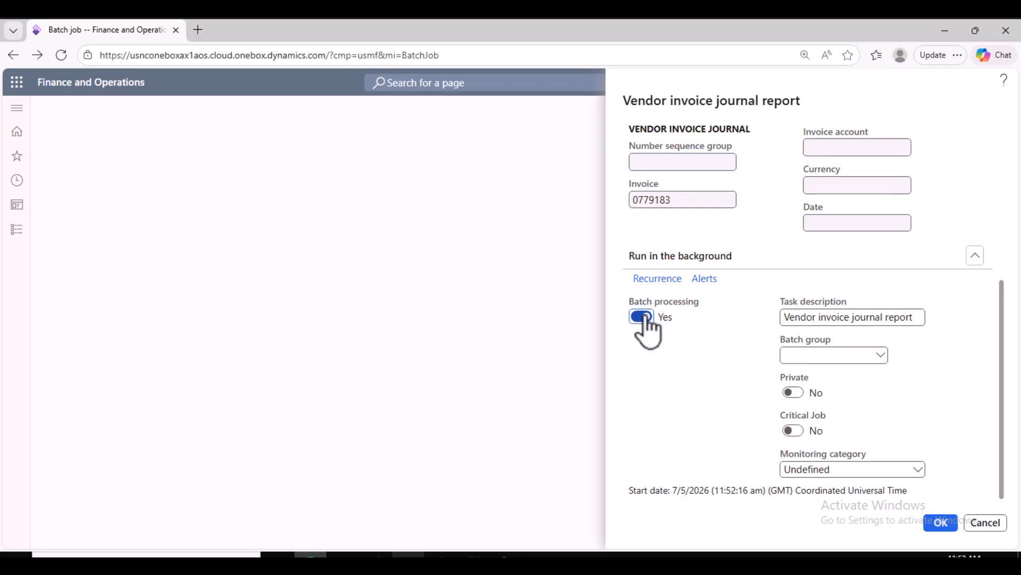
{"action": "left_click", "coordinate": [816, 317]}
{"action": "left_click", "coordinate": [915, 318]}
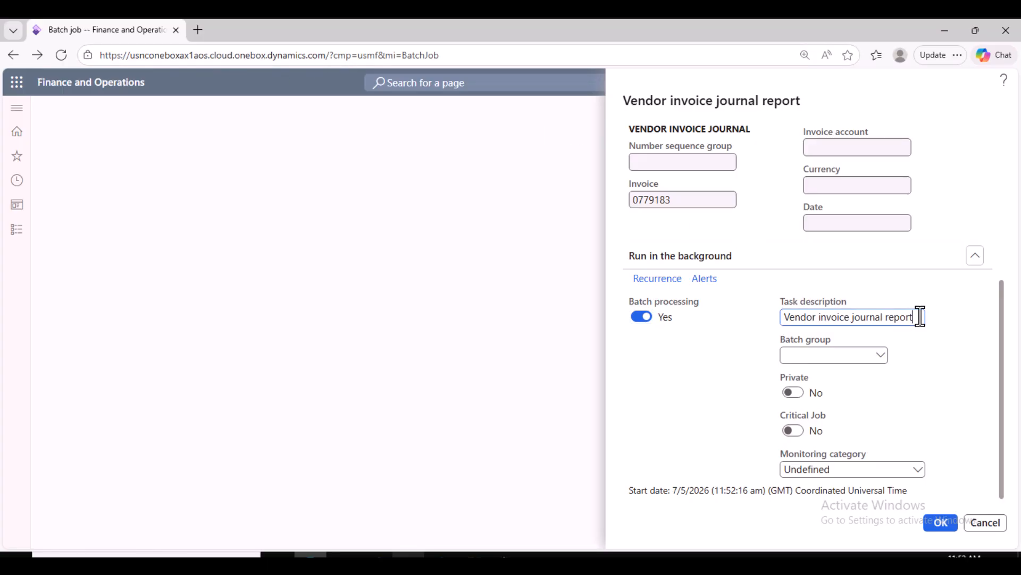
{"action": "type", "text": "sagar"}
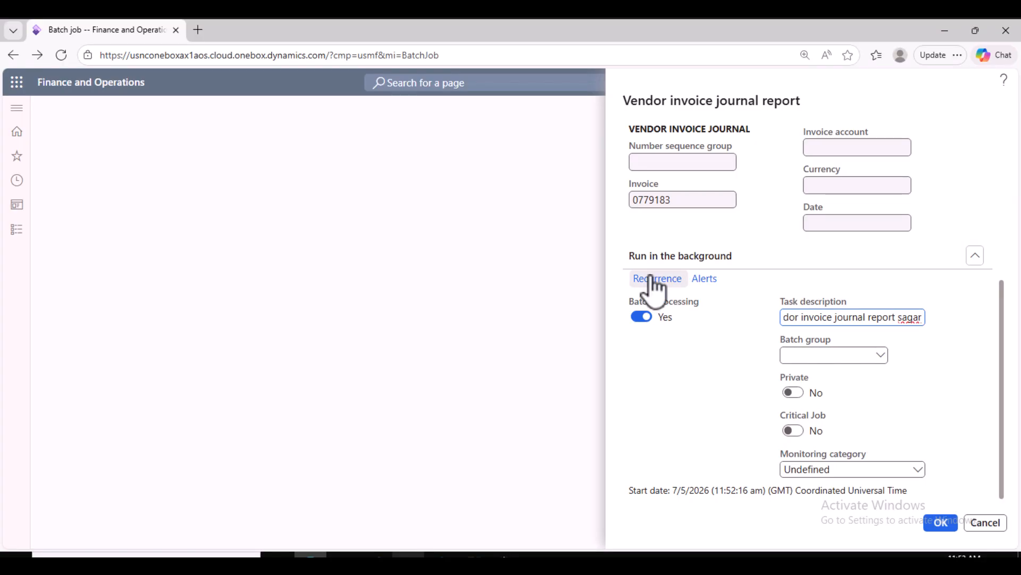
Check the report's recurrence definition without changing it, and set the sales tax code to AV_CAST.
{"action": "left_click", "coordinate": [655, 279]}
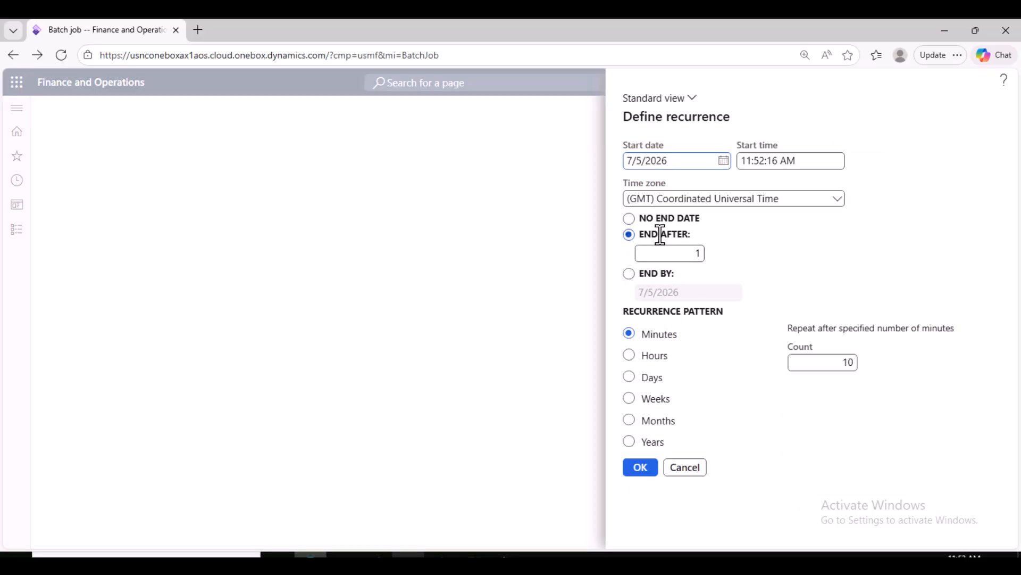
{"action": "left_click", "coordinate": [679, 467]}
{"action": "scroll", "coordinate": [726, 313], "scroll_direction": "up", "scroll_amount": 5}
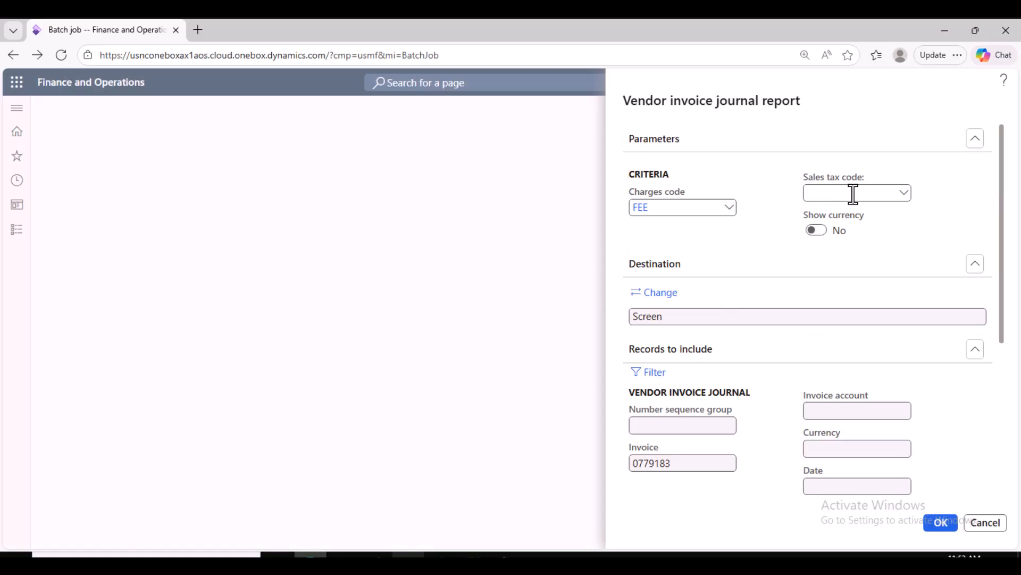
{"action": "left_click", "coordinate": [903, 195]}
{"action": "left_click", "coordinate": [904, 194]}
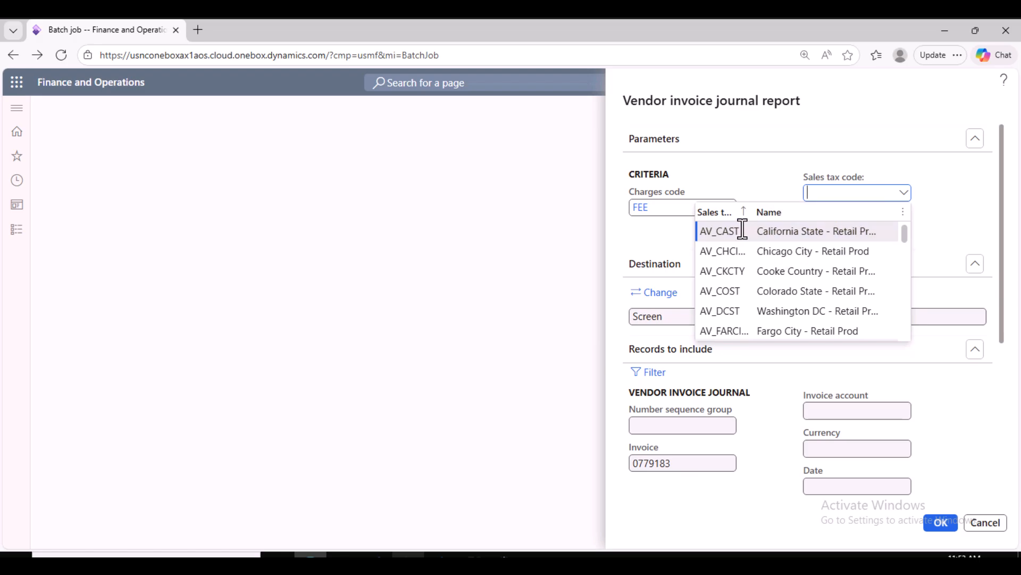
{"action": "left_click", "coordinate": [801, 237]}
Copy the full task description and submit the Vendor invoice journal report as a batch job.
{"action": "scroll", "coordinate": [801, 430], "scroll_direction": "down", "scroll_amount": 5}
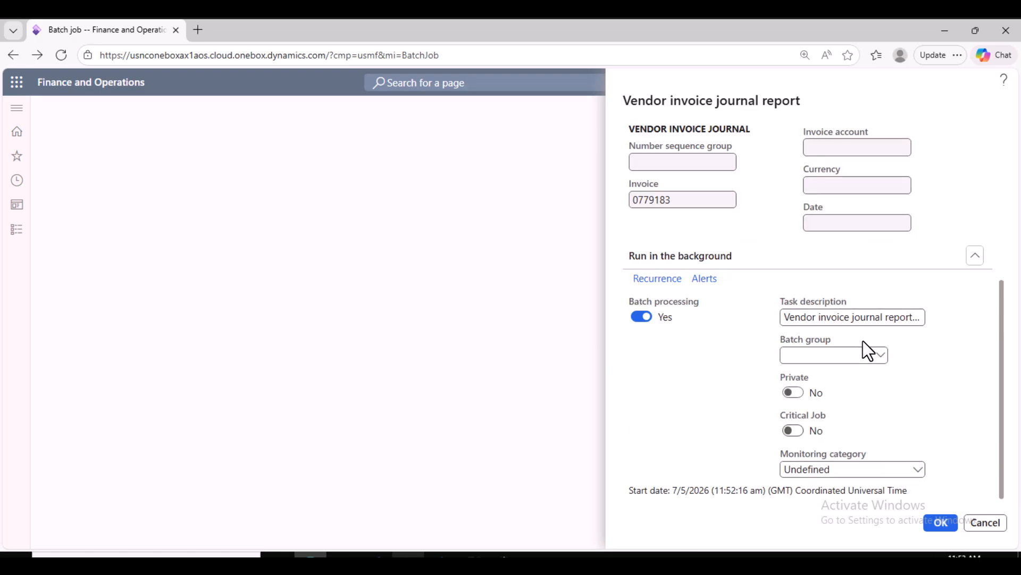
{"action": "left_click_drag", "start_coordinate": [790, 314], "coordinate": [1000, 309]}
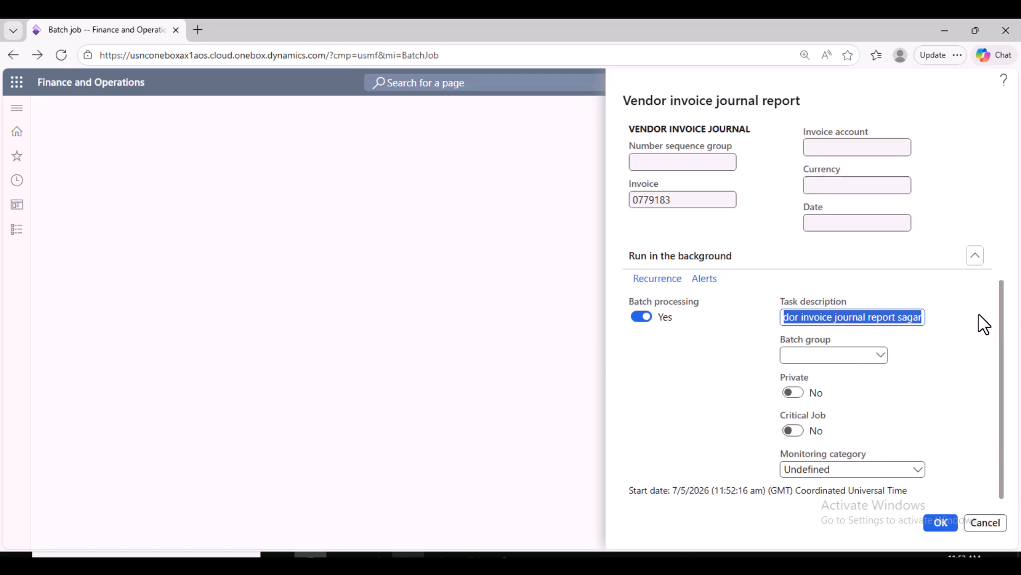
{"action": "right_click", "coordinate": [908, 319]}
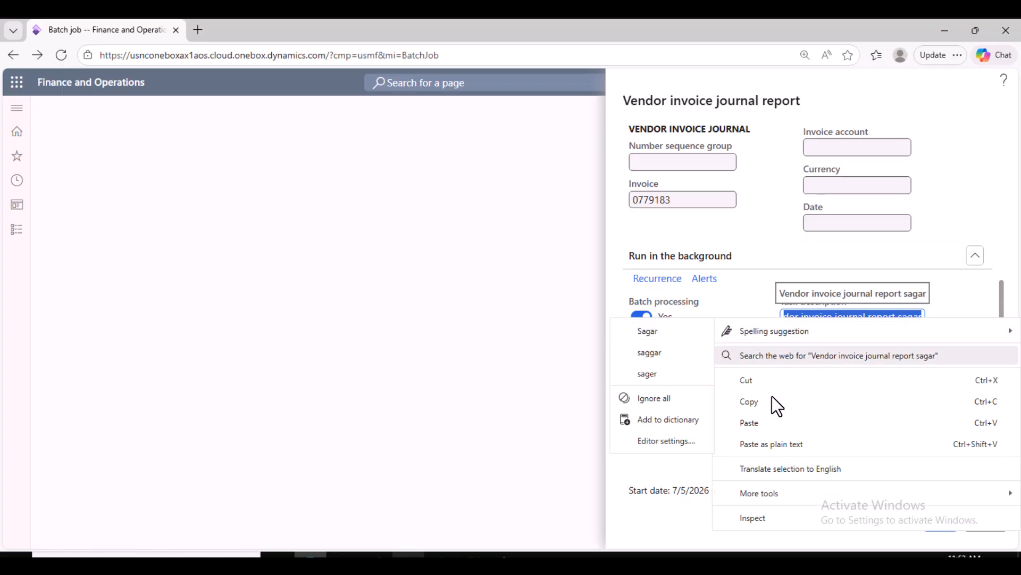
{"action": "left_click", "coordinate": [757, 401]}
{"action": "left_click", "coordinate": [949, 527]}
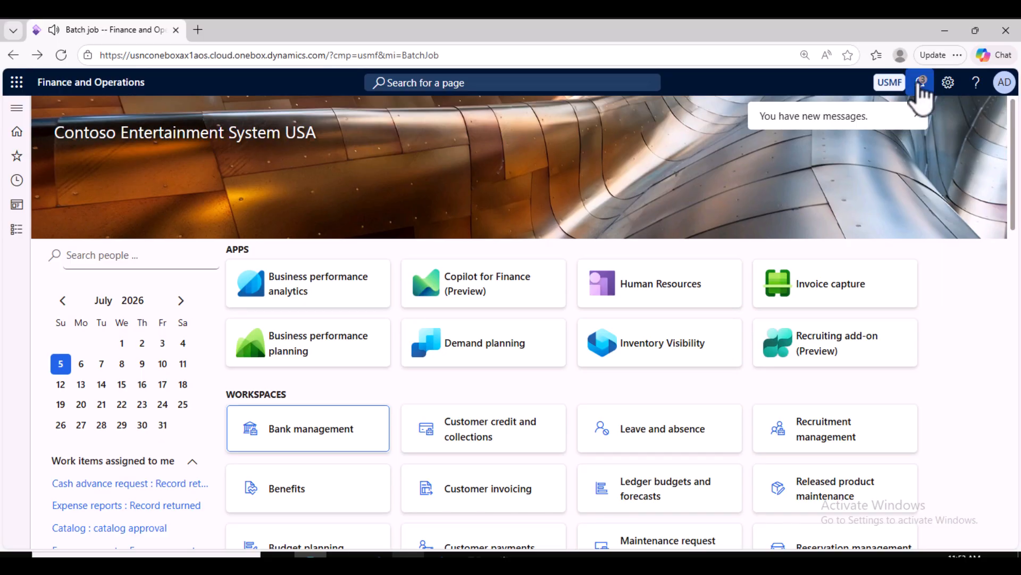
Check the new notification messages and open the Batch jobs list under System administration inquiries.
{"action": "left_click", "coordinate": [921, 82]}
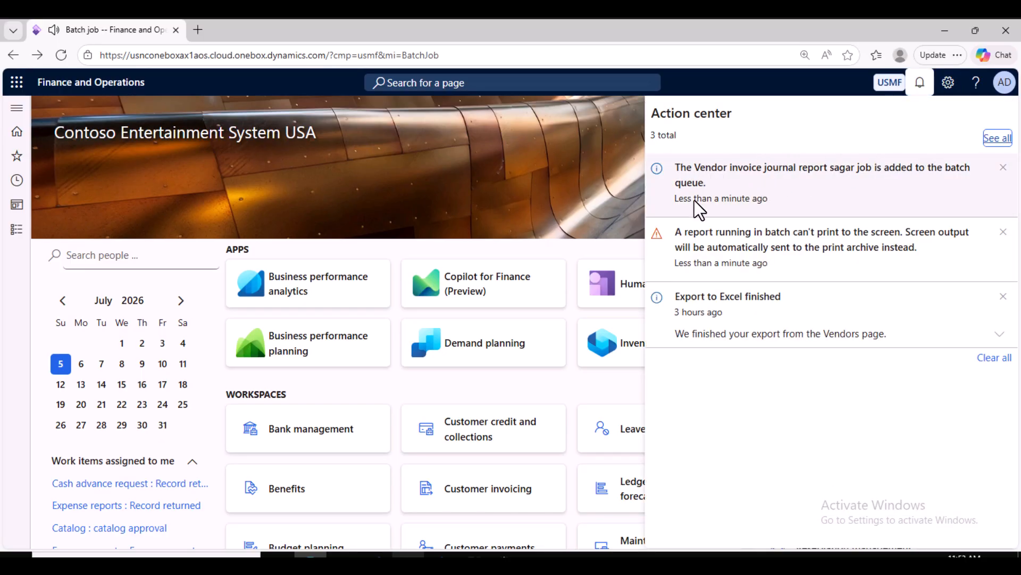
{"action": "left_click", "coordinate": [13, 231]}
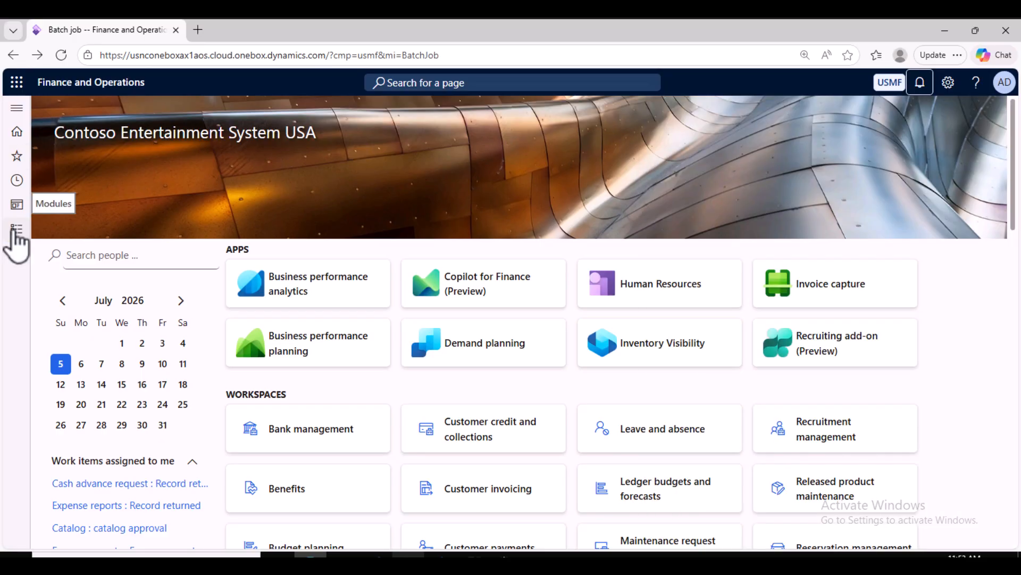
{"action": "left_click", "coordinate": [14, 229]}
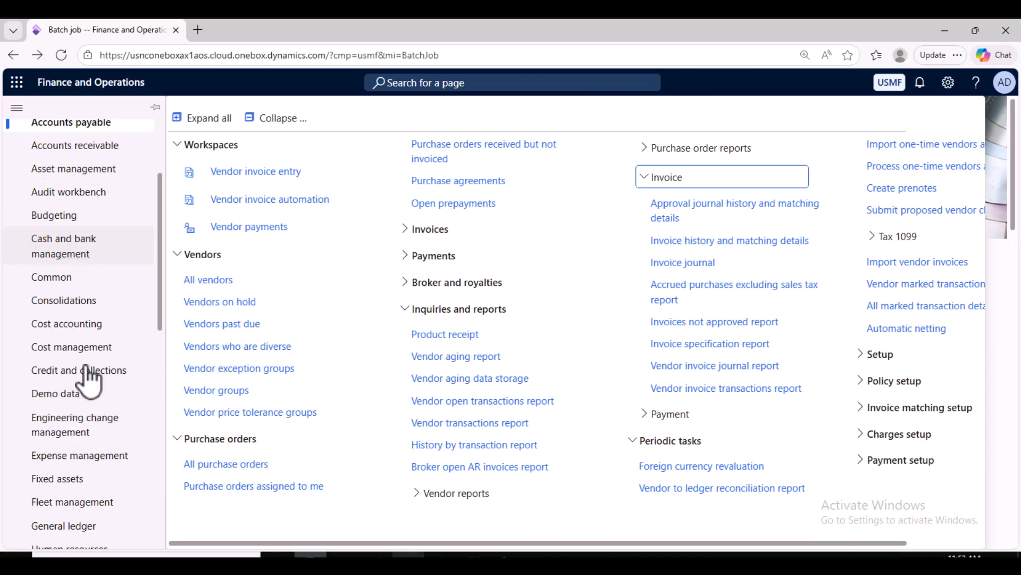
{"action": "scroll", "coordinate": [91, 378], "scroll_direction": "down", "scroll_amount": 10}
{"action": "left_click", "coordinate": [78, 408]}
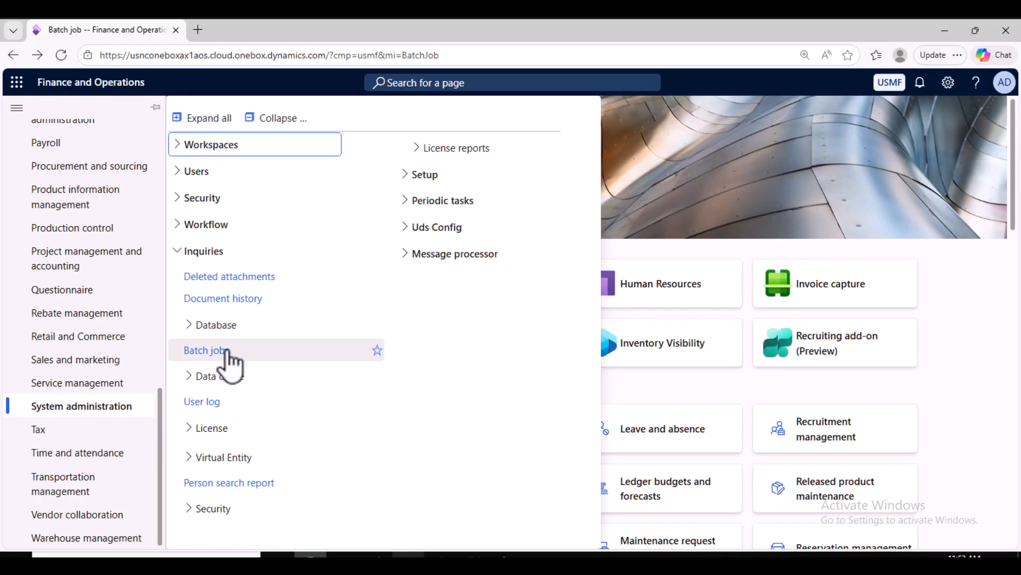
{"action": "left_click", "coordinate": [228, 351]}
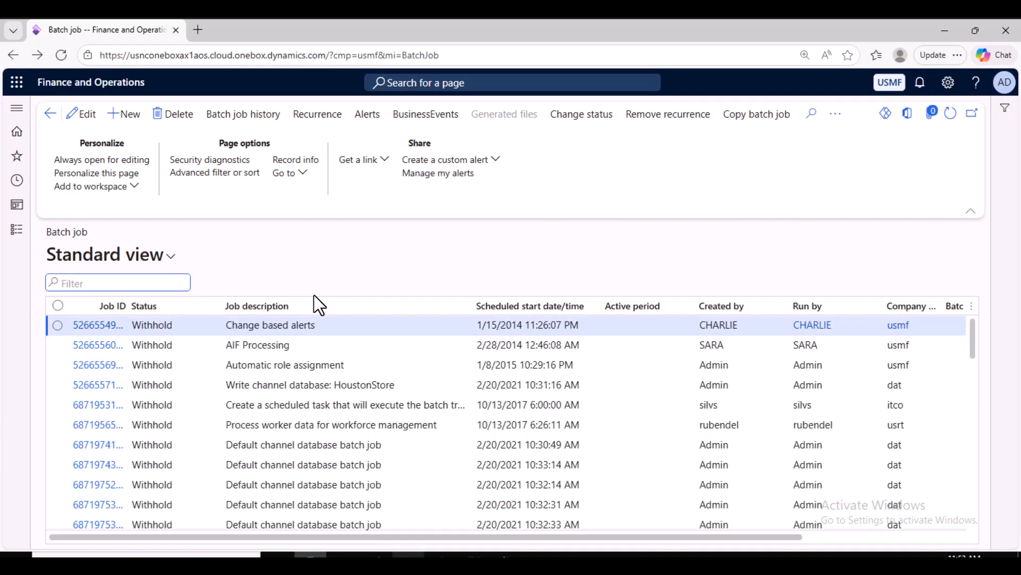
Filter the batch jobs by the copied task description in Job description and select the vendor invoice journal report job.
{"action": "left_click", "coordinate": [300, 309]}
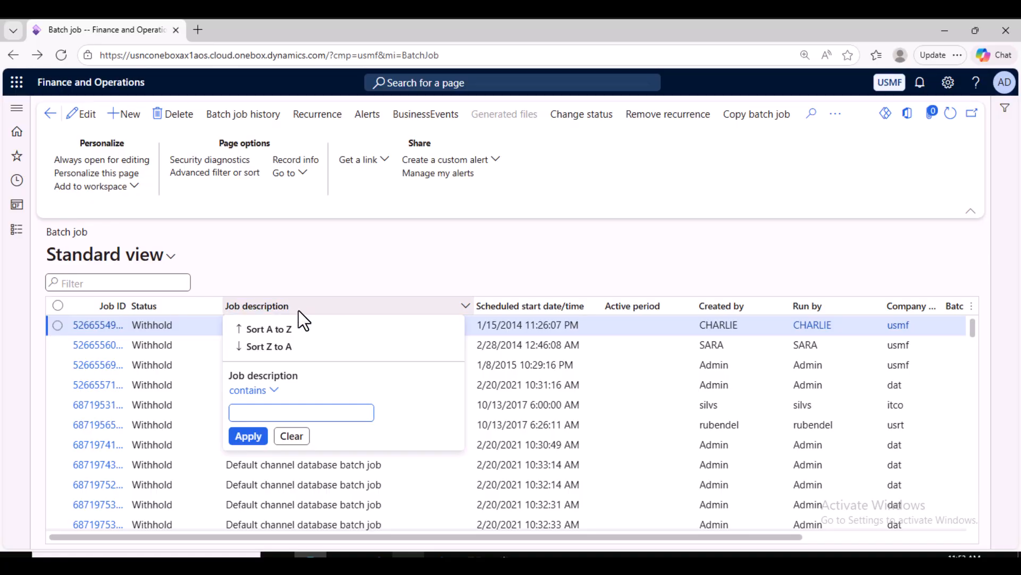
{"action": "key", "text": "ctrl+v"}
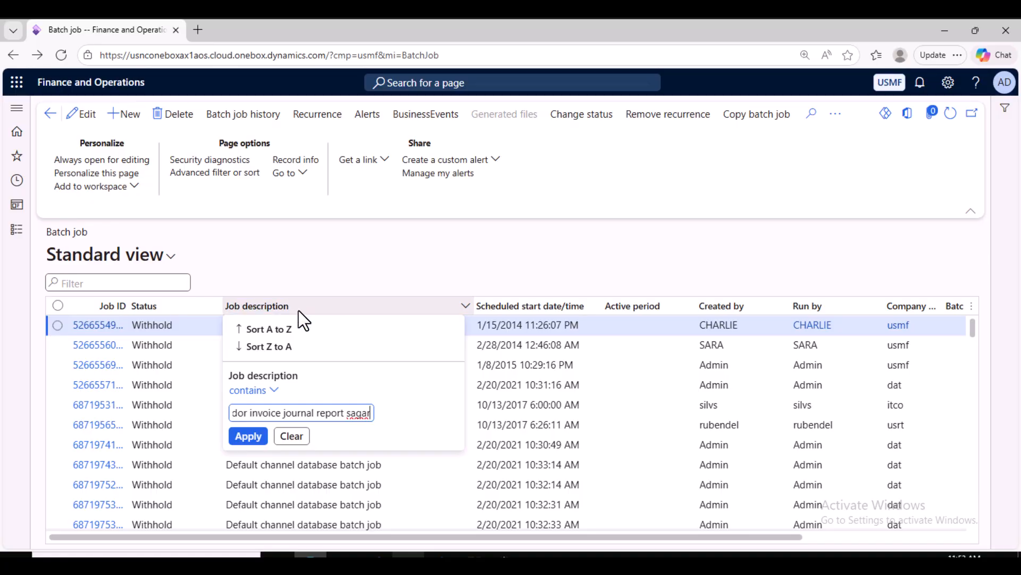
{"action": "left_click", "coordinate": [248, 440]}
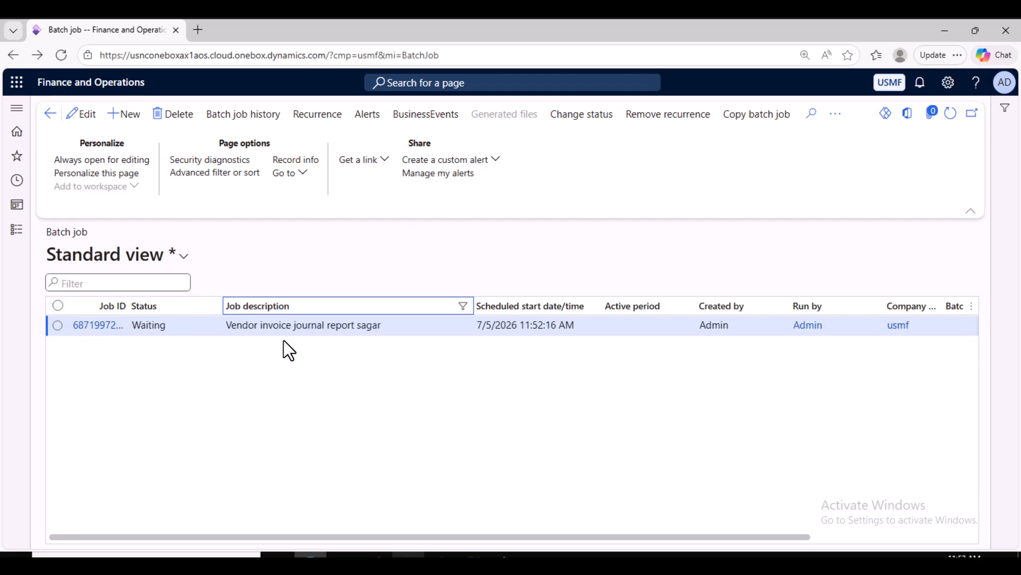
{"action": "left_click", "coordinate": [153, 328]}
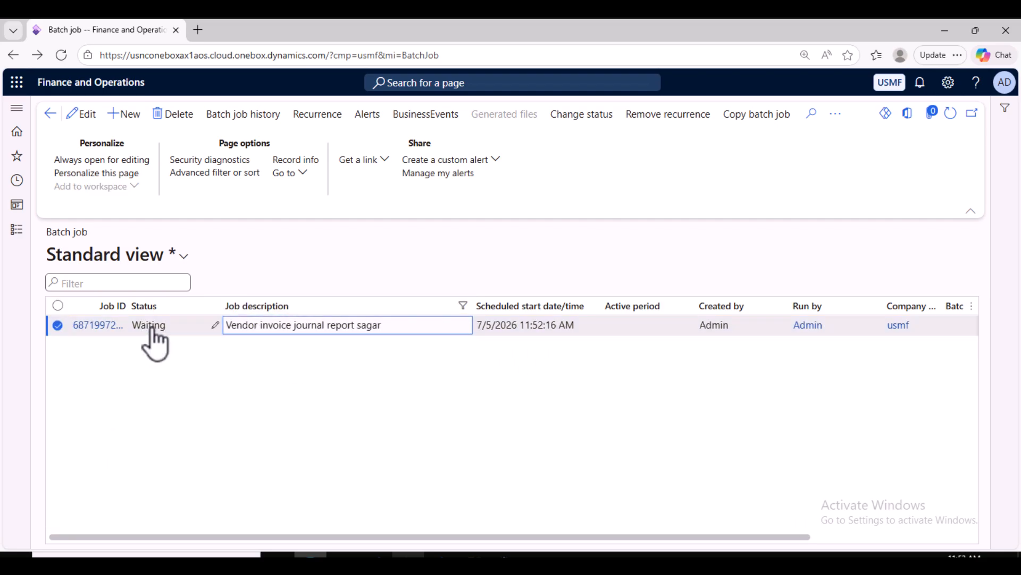
Review the vendor invoice journal report job's status and scheduled start, and open its details down to the batch tasks.
{"action": "left_click", "coordinate": [153, 330]}
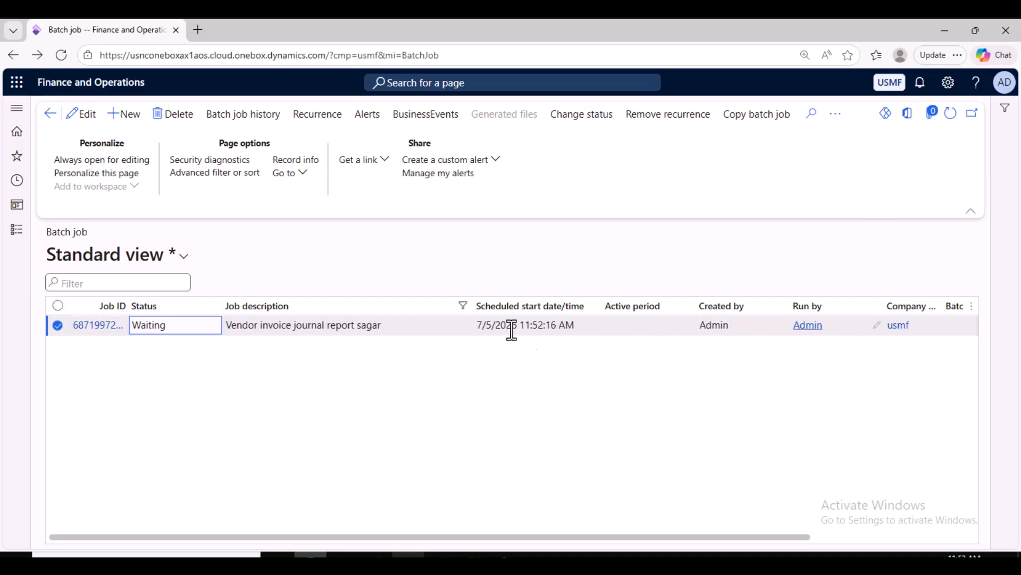
{"action": "left_click", "coordinate": [504, 327]}
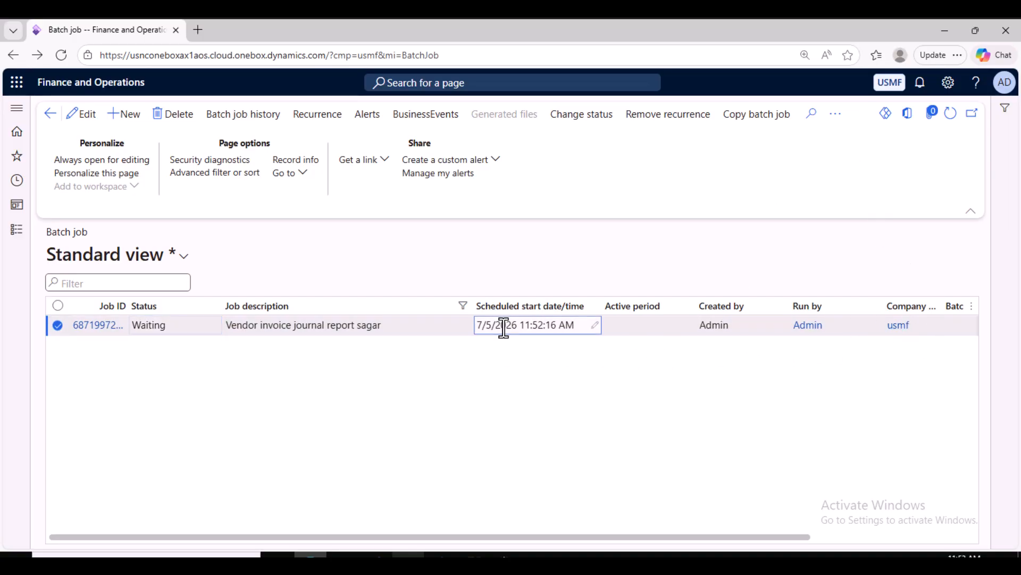
{"action": "left_click", "coordinate": [367, 324]}
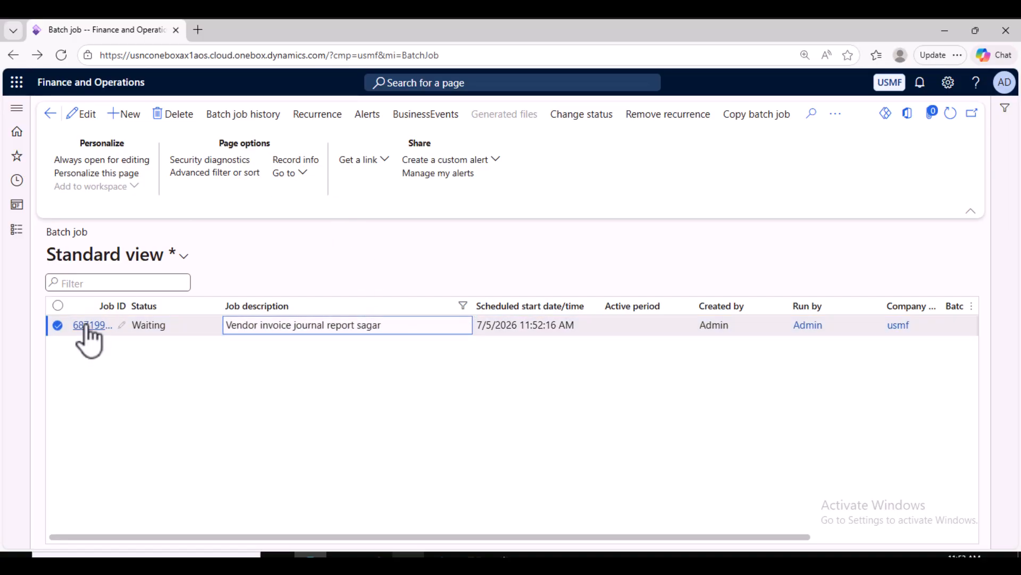
{"action": "left_click", "coordinate": [152, 365]}
{"action": "left_click", "coordinate": [119, 326]}
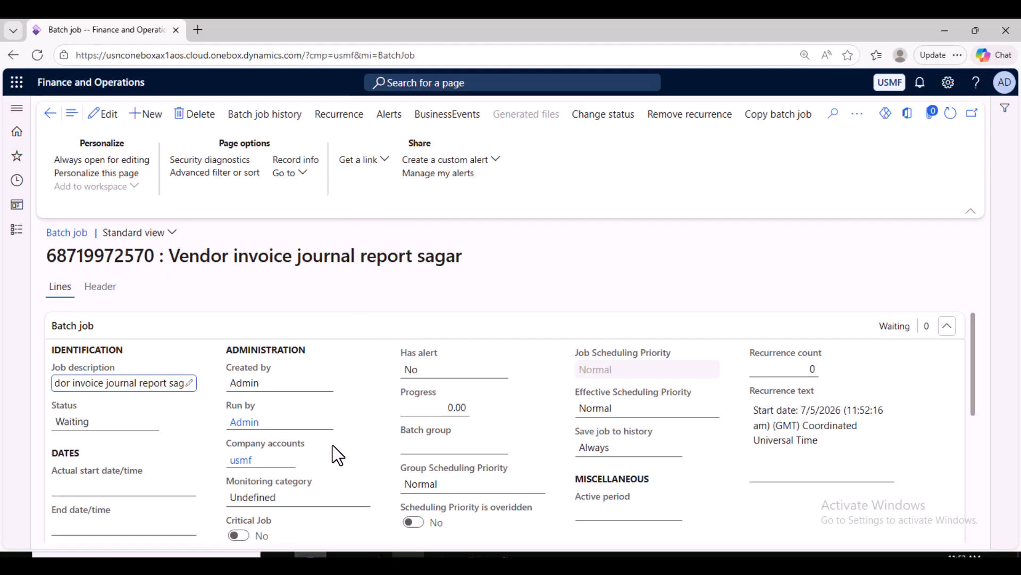
{"action": "scroll", "coordinate": [376, 445], "scroll_direction": "down", "scroll_amount": 5}
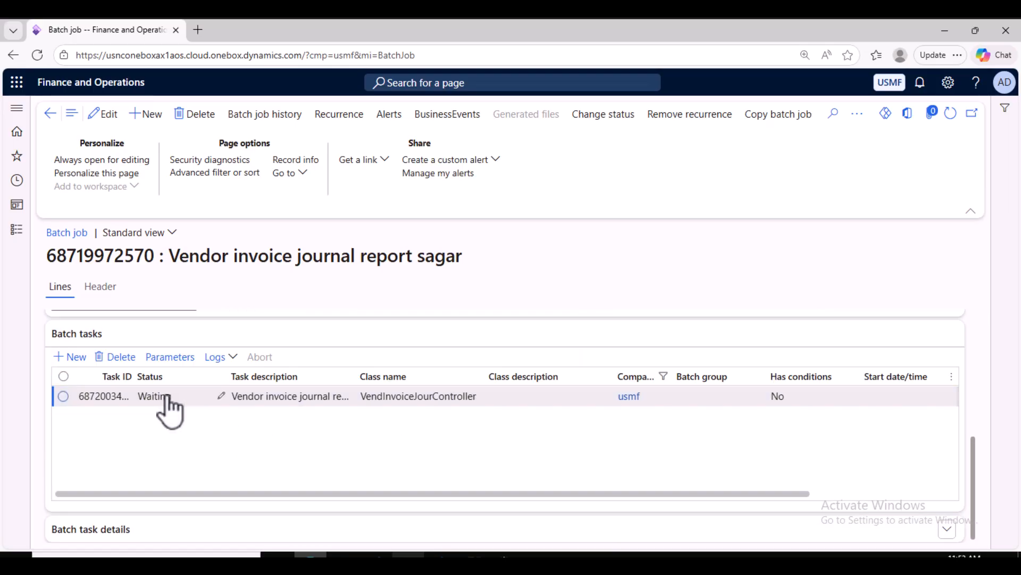
Review the batch task's parameters, including the invoice under Records to include, and close them without changes.
{"action": "left_click", "coordinate": [171, 356]}
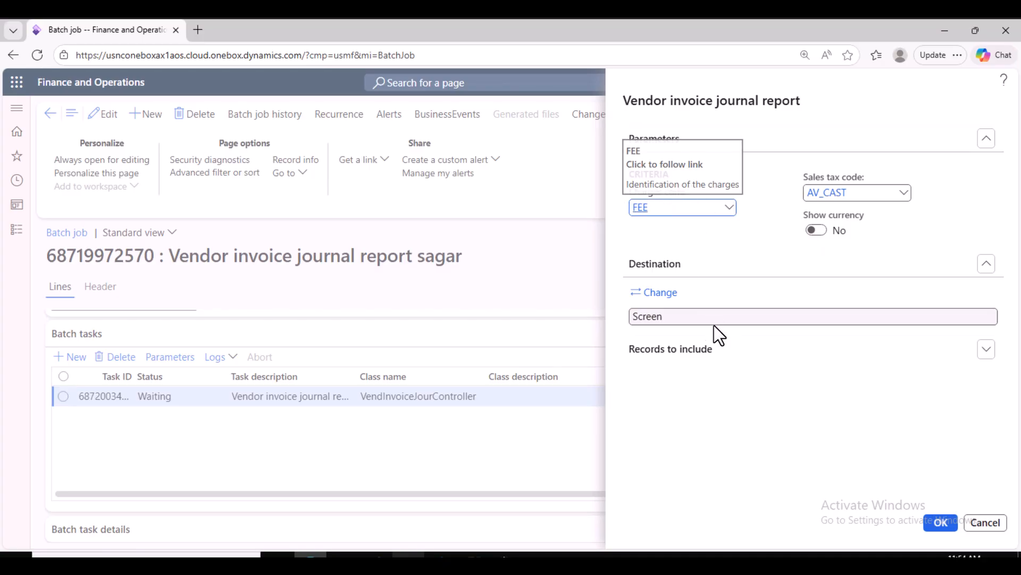
{"action": "left_click", "coordinate": [685, 349]}
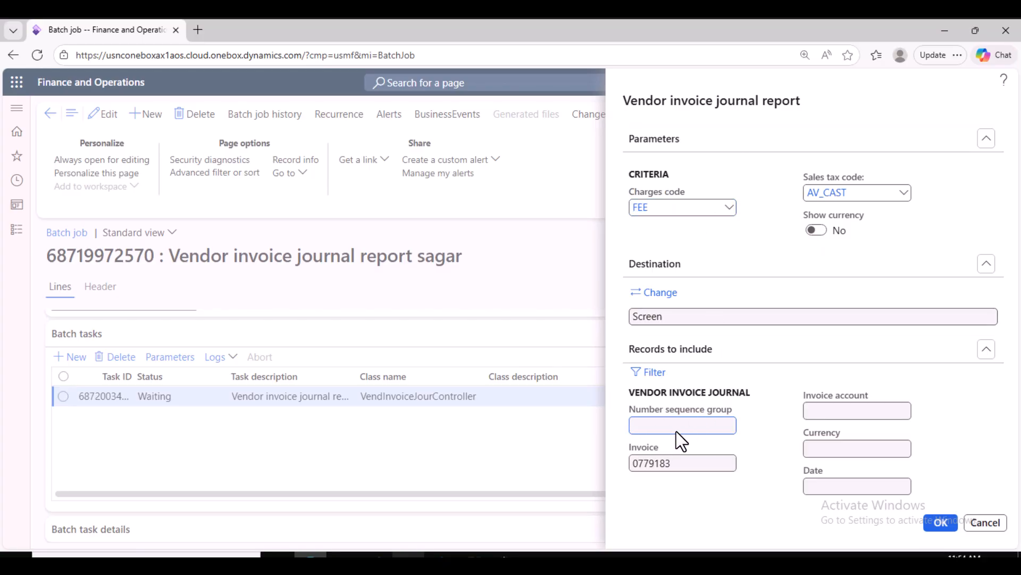
{"action": "left_click_drag", "start_coordinate": [681, 463], "coordinate": [618, 463]}
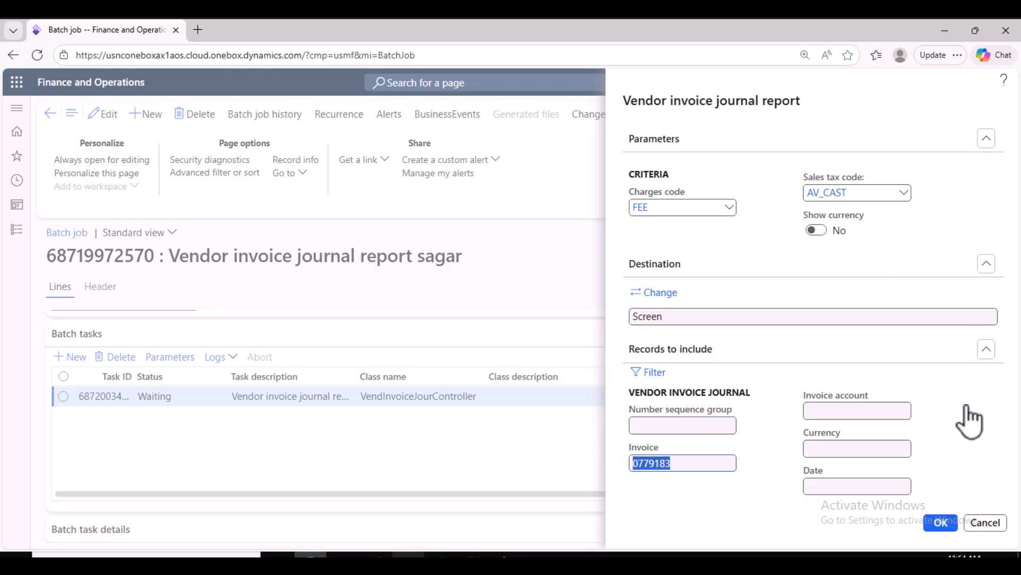
{"action": "left_click", "coordinate": [985, 522]}
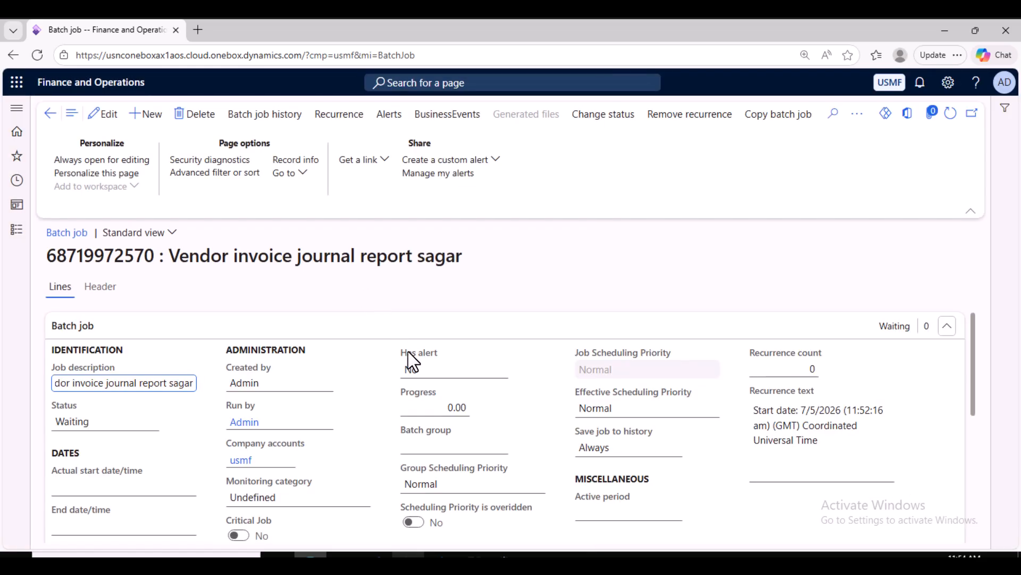
{"action": "scroll", "coordinate": [451, 420], "scroll_direction": "down", "scroll_amount": 5}
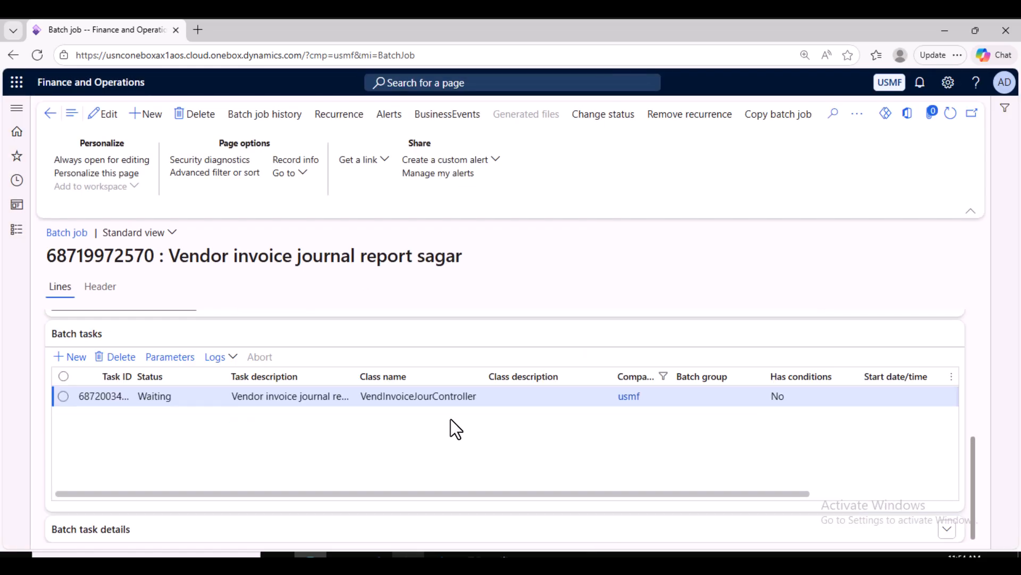
Review the Copy batch job options for the vendor invoice journal report job, including its job description, without creating a copy.
{"action": "left_click", "coordinate": [780, 113]}
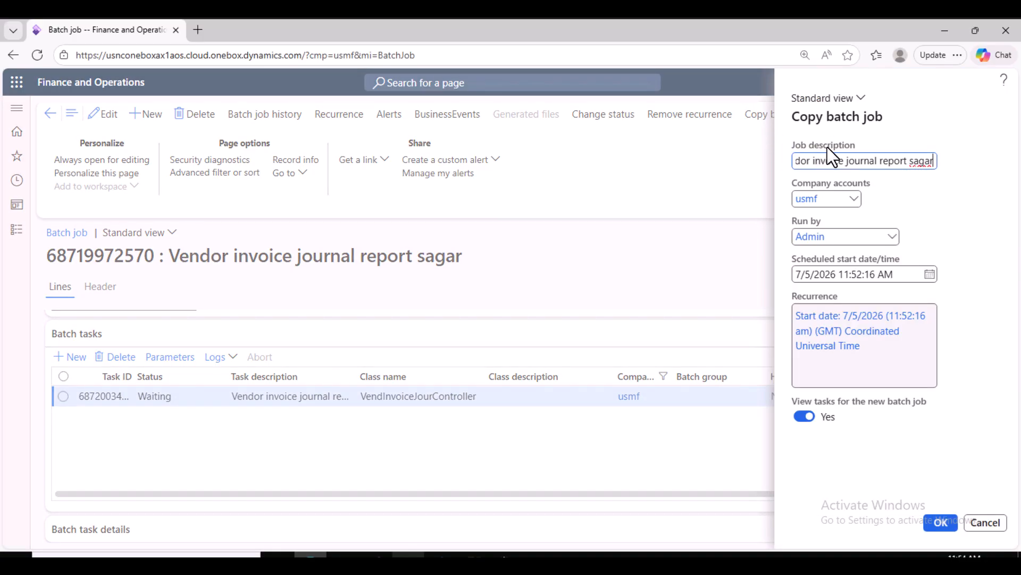
{"action": "left_click", "coordinate": [888, 160]}
{"action": "left_click_drag", "start_coordinate": [898, 160], "coordinate": [934, 161]}
{"action": "left_click", "coordinate": [922, 161]}
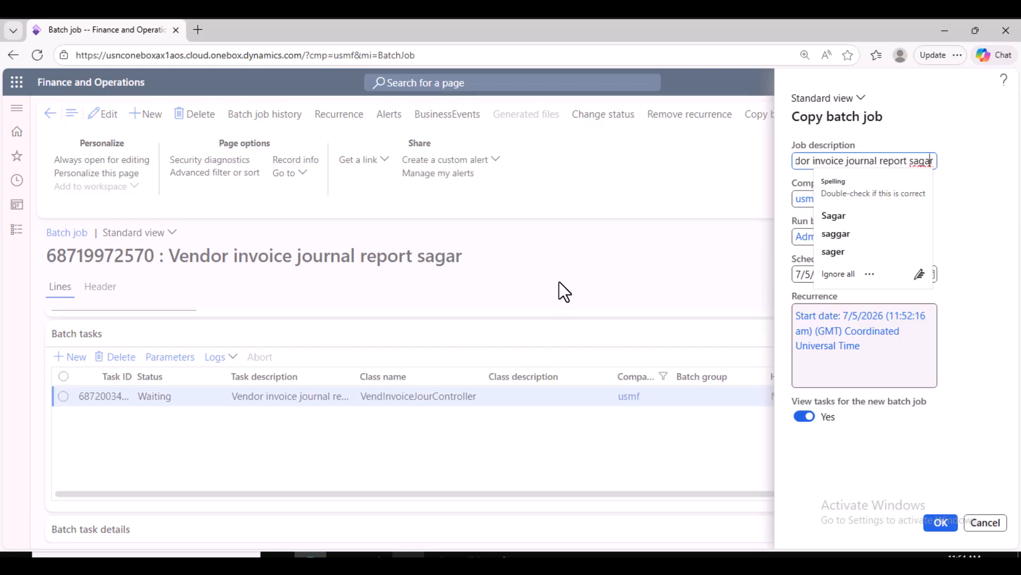
{"action": "left_click", "coordinate": [978, 351]}
{"action": "left_click", "coordinate": [987, 523]}
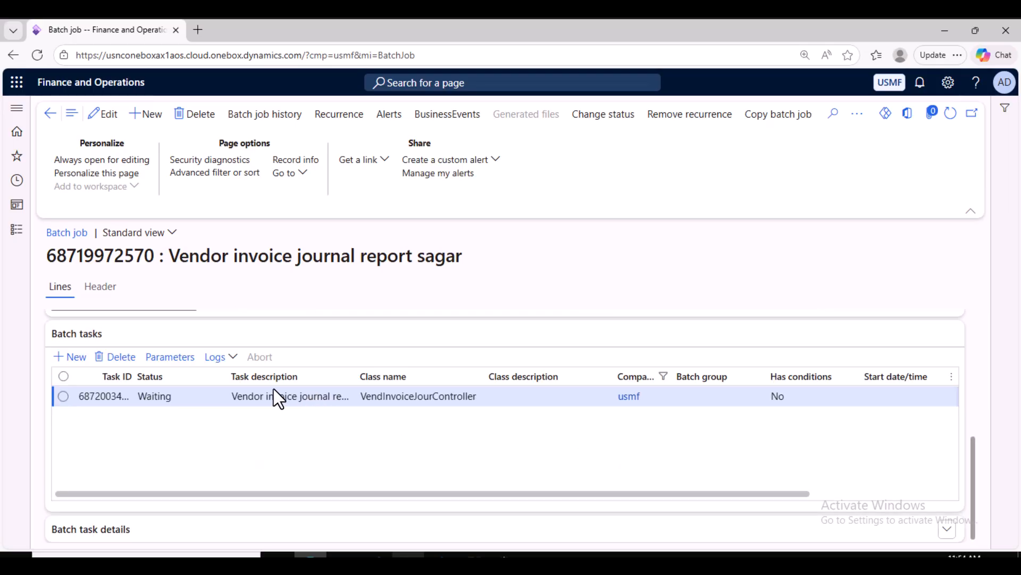
{"action": "left_click", "coordinate": [69, 357]}
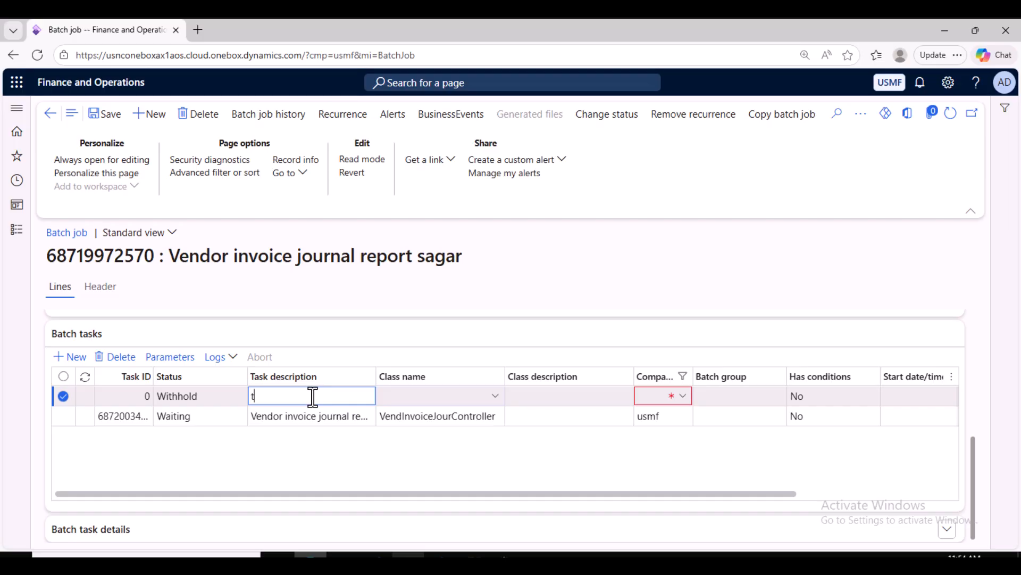
{"action": "left_click", "coordinate": [500, 400]}
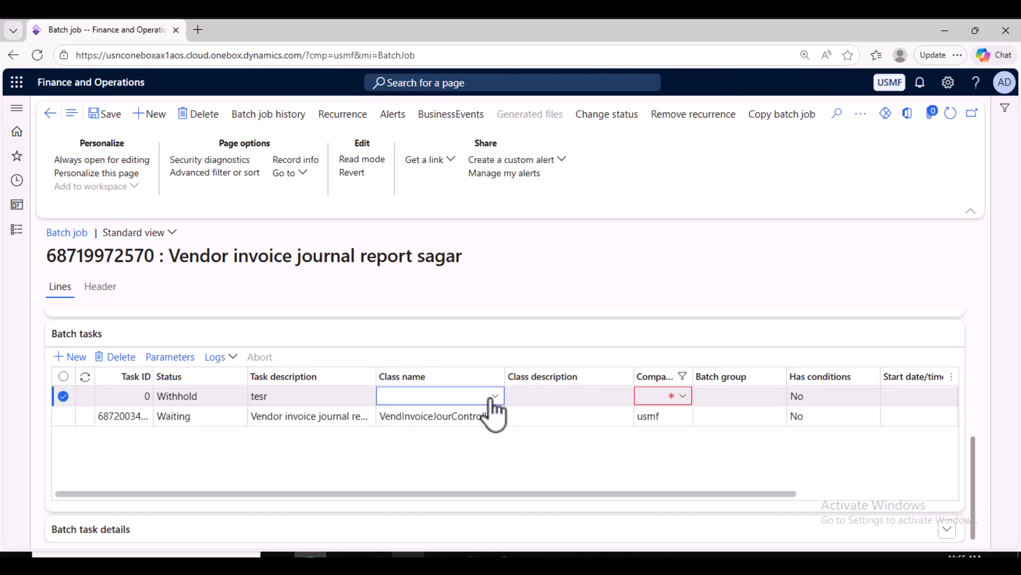
{"action": "left_click", "coordinate": [497, 400]}
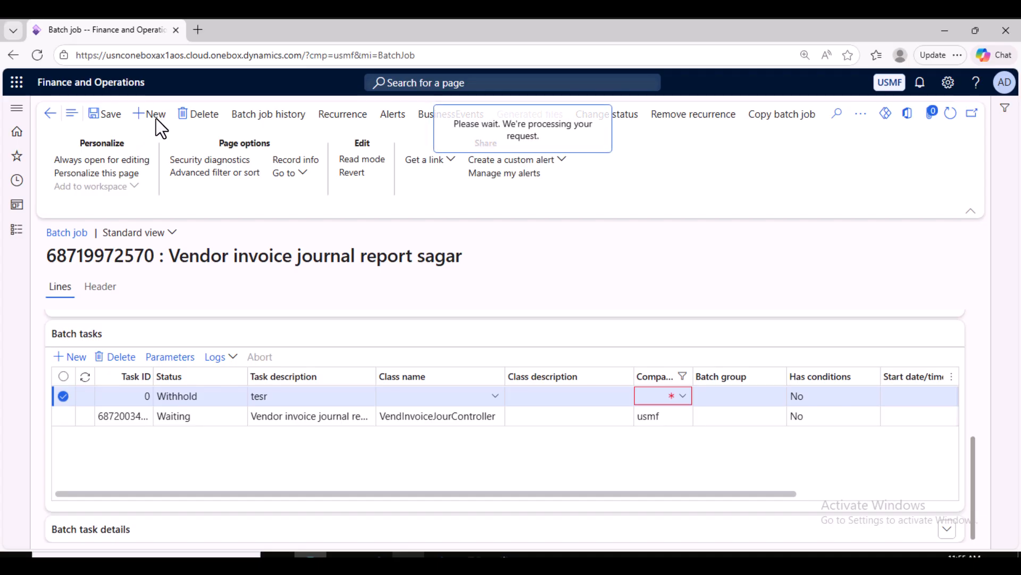
{"action": "left_click", "coordinate": [33, 51]}
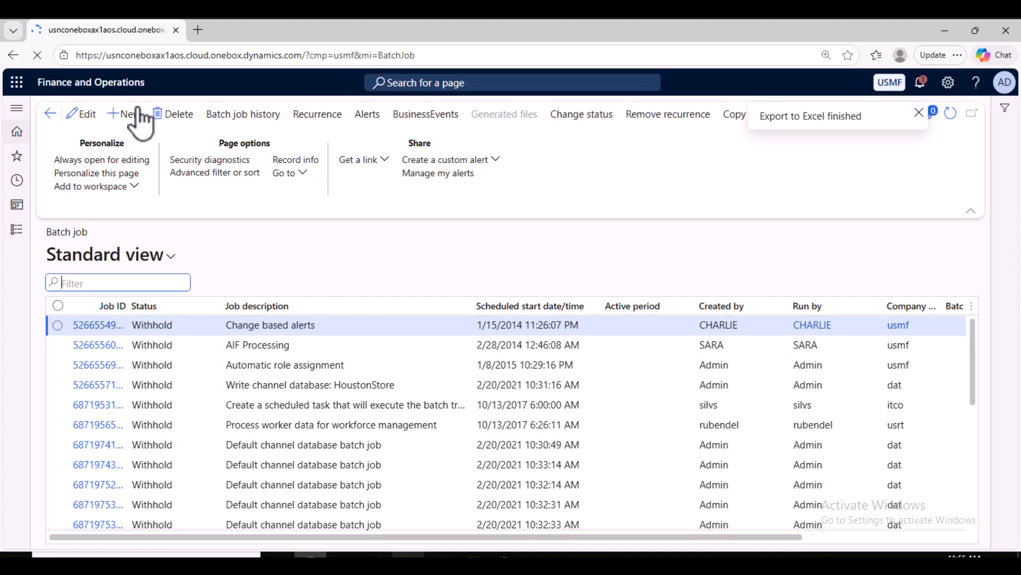
Create a batch job with the description fjghujgju and add a batch task described as iugkjhjkn.
{"action": "left_click", "coordinate": [126, 115]}
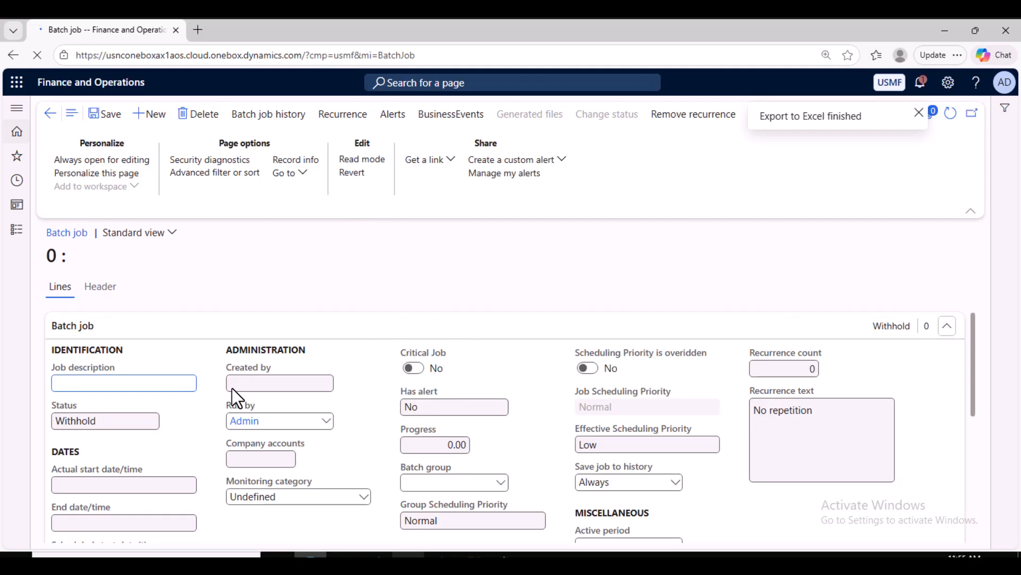
{"action": "type", "text": "fjghsgsjv"}
{"action": "scroll", "coordinate": [123, 383], "scroll_direction": "down", "scroll_amount": 3}
{"action": "left_click", "coordinate": [76, 416]}
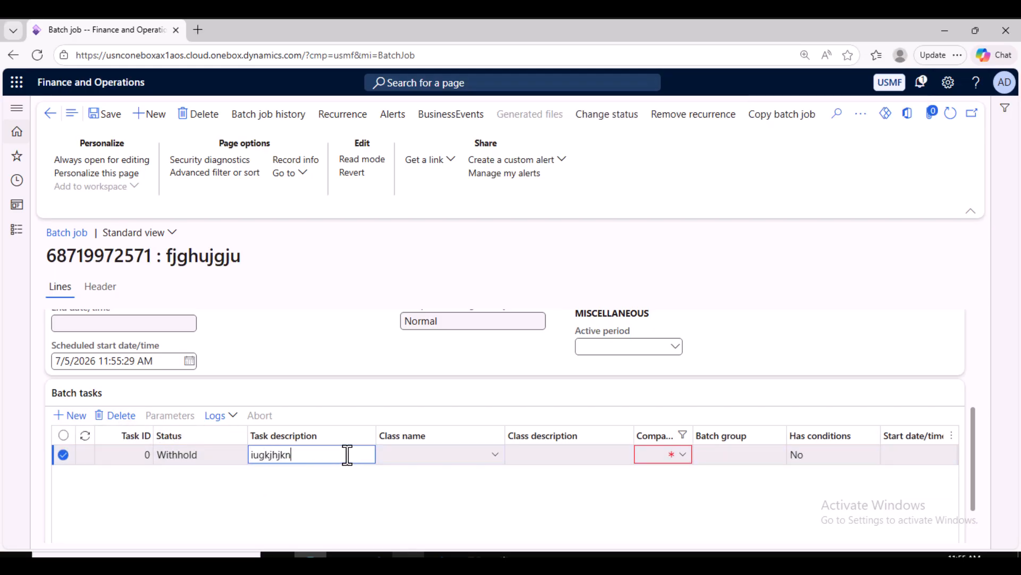
{"action": "left_click", "coordinate": [476, 455]}
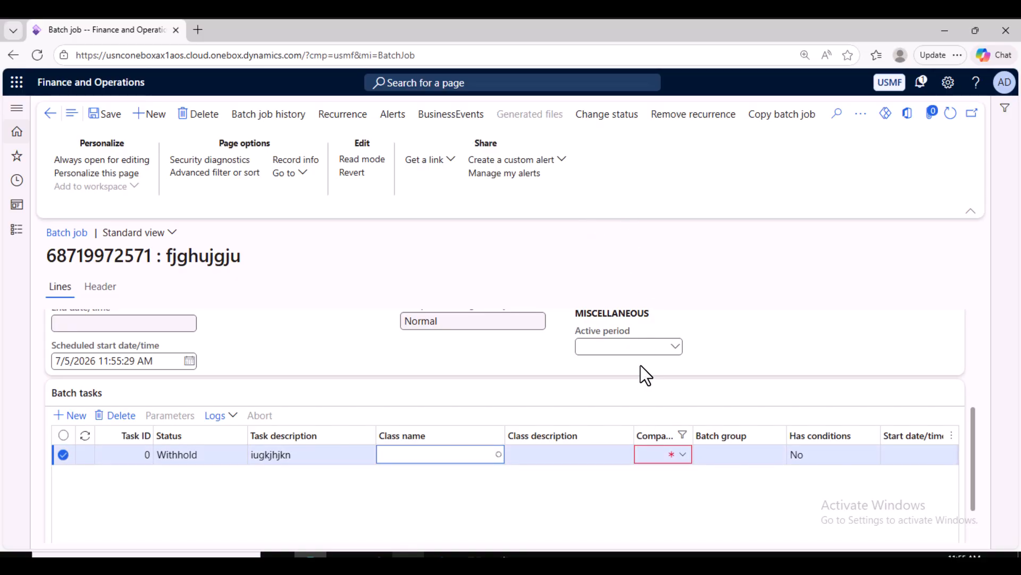
{"action": "left_click", "coordinate": [439, 114]}
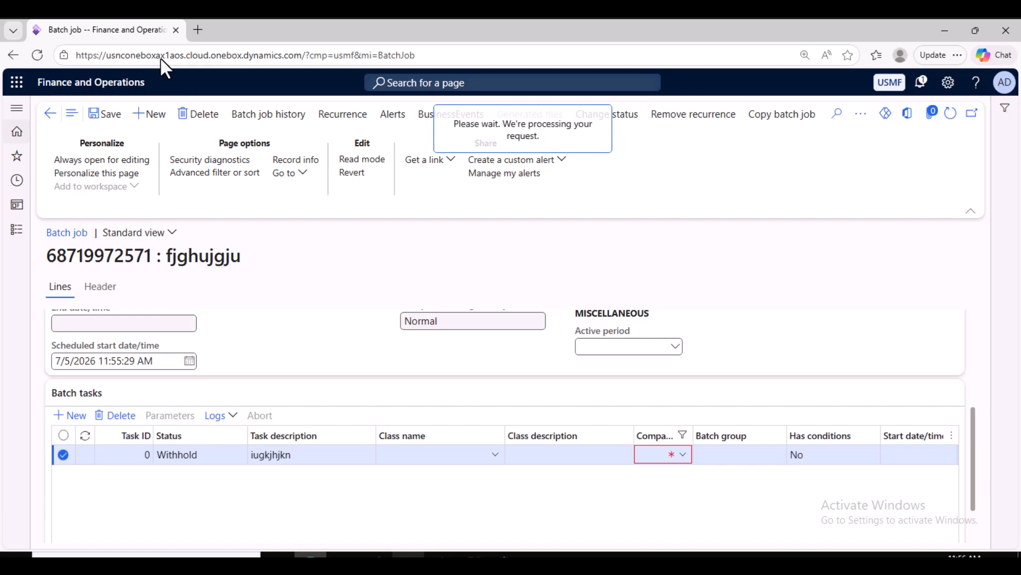
Duplicate the Batch job page in a second browser tab and return to the original tab.
{"action": "right_click", "coordinate": [124, 33]}
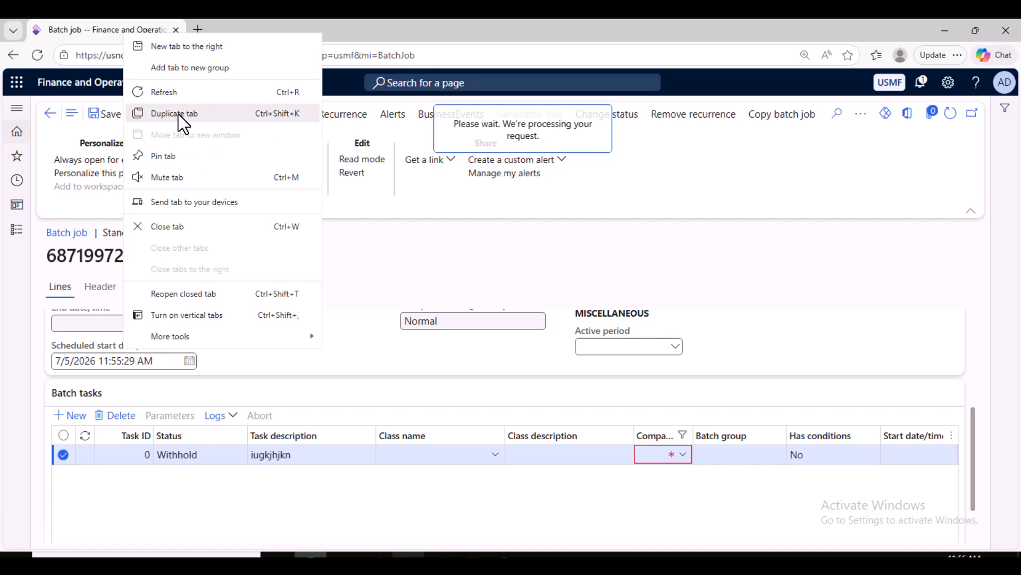
{"action": "left_click", "coordinate": [179, 113]}
{"action": "left_click", "coordinate": [118, 31]}
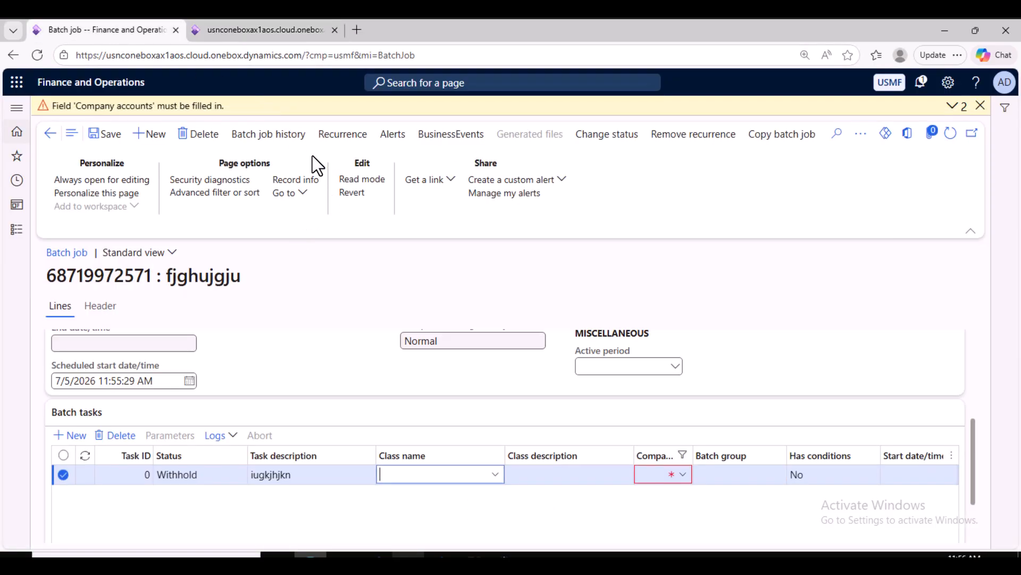
Dismiss the validation messages, and set the new task's class to the first listed WHSReleaseOutbound class and its company to DAT.
{"action": "left_click", "coordinate": [659, 483]}
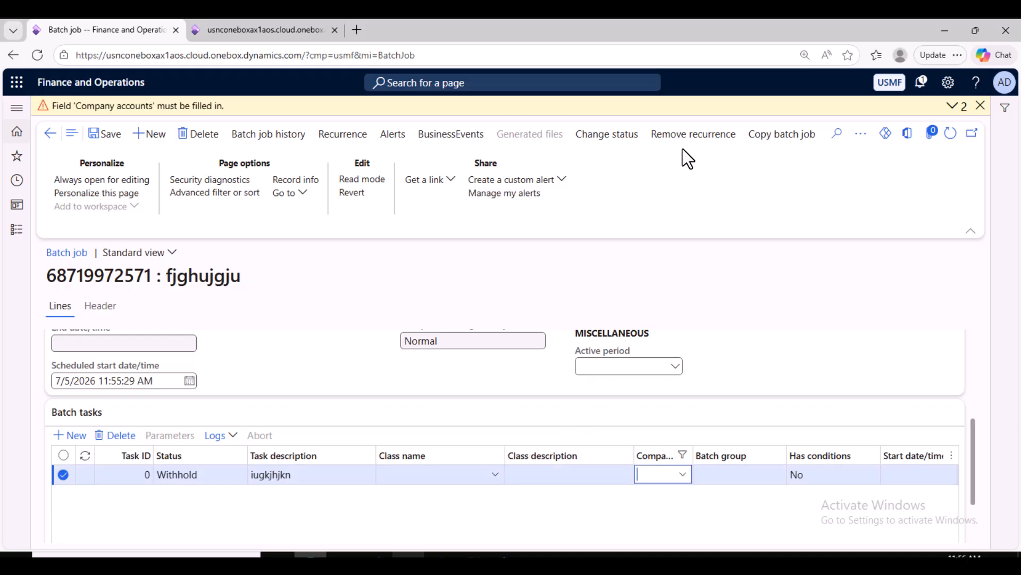
{"action": "left_click", "coordinate": [956, 105]}
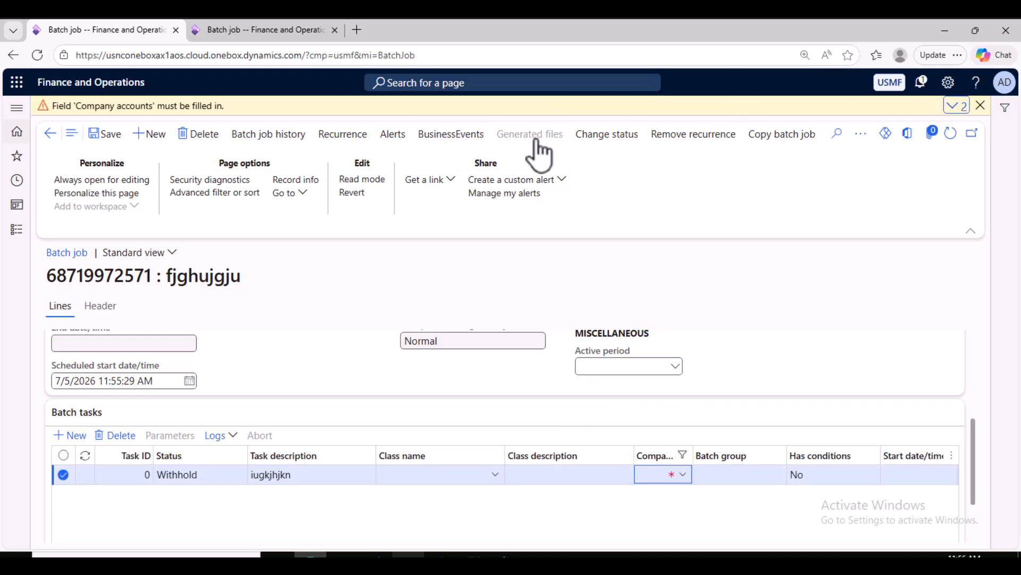
{"action": "left_click", "coordinate": [980, 106]}
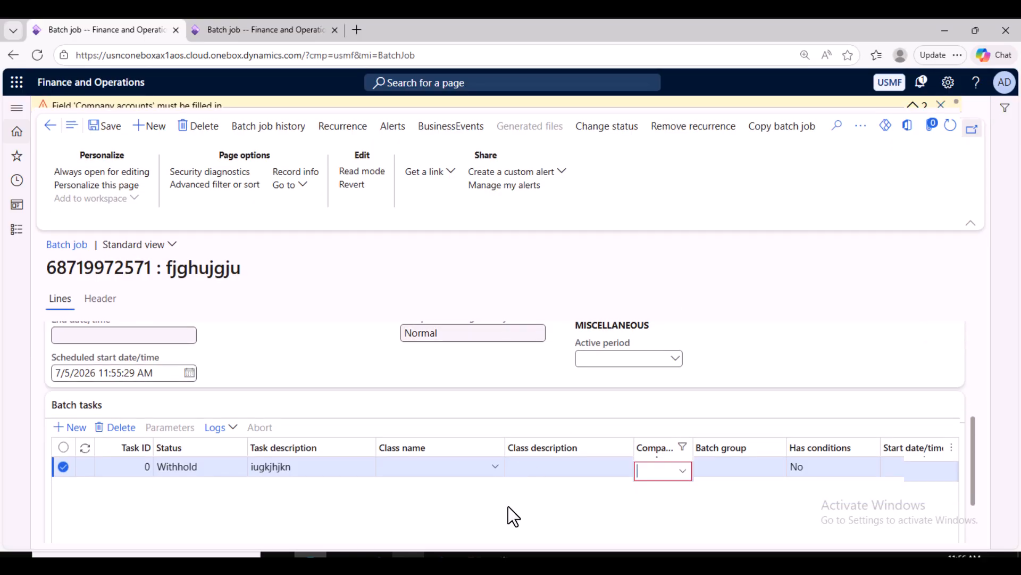
{"action": "left_click", "coordinate": [495, 452]}
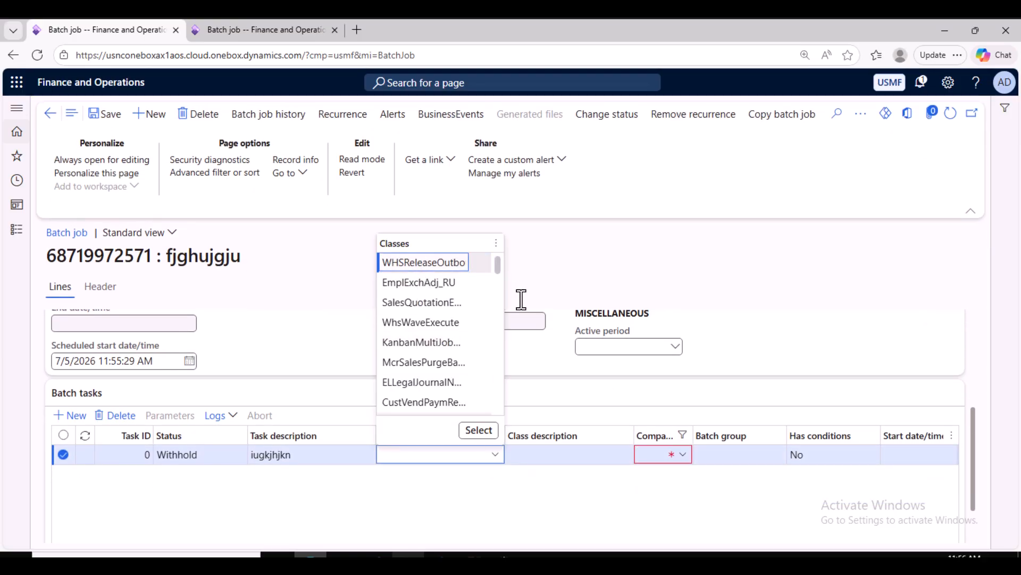
{"action": "left_click", "coordinate": [478, 430]}
{"action": "left_click", "coordinate": [668, 456]}
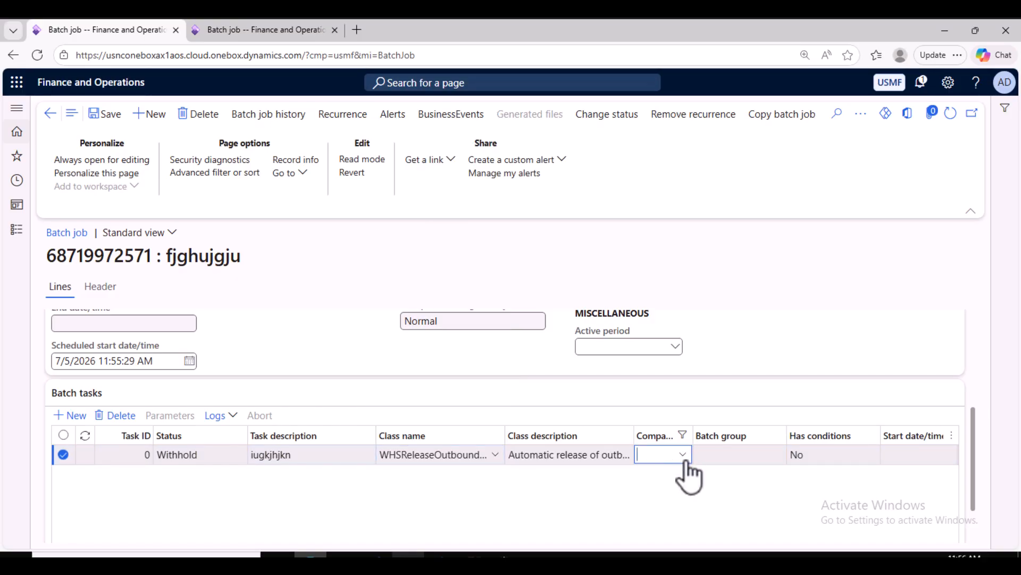
{"action": "left_click", "coordinate": [682, 454]}
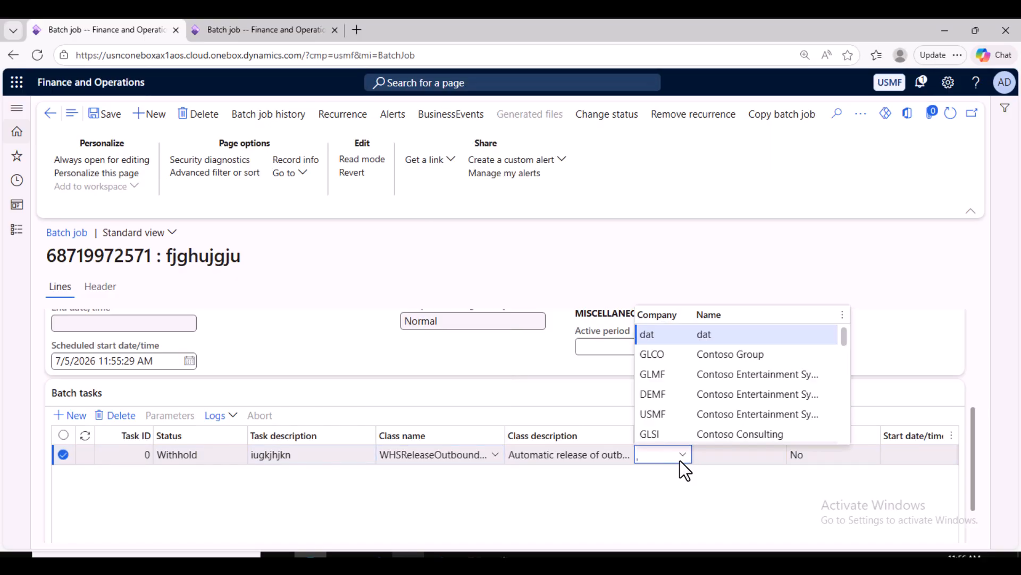
{"action": "left_click", "coordinate": [661, 334]}
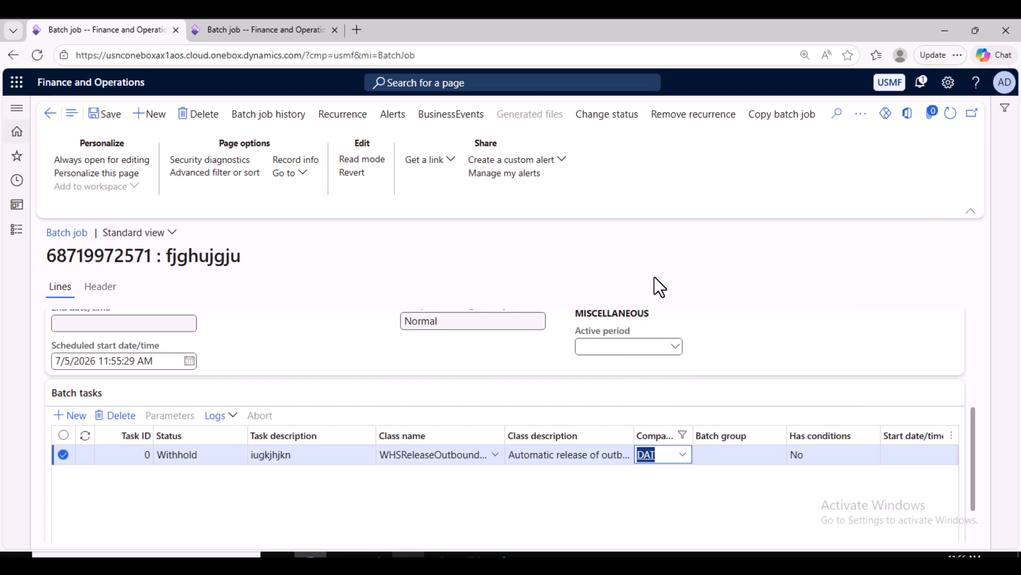
Review the new job's business event and alert settings without changing them, and switch to the duplicated Batch job tab.
{"action": "left_click", "coordinate": [441, 115]}
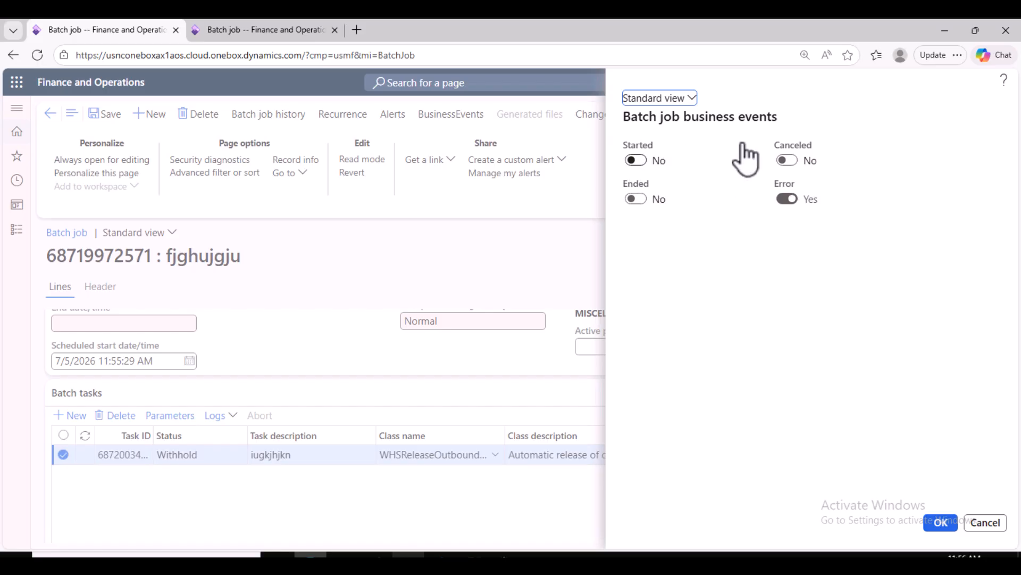
{"action": "left_click", "coordinate": [987, 526]}
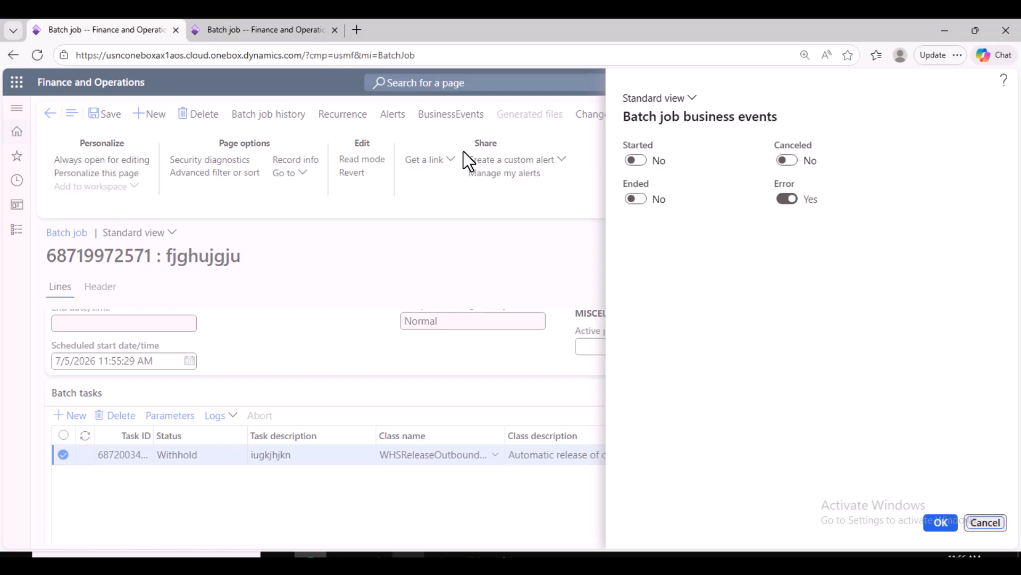
{"action": "left_click", "coordinate": [394, 114]}
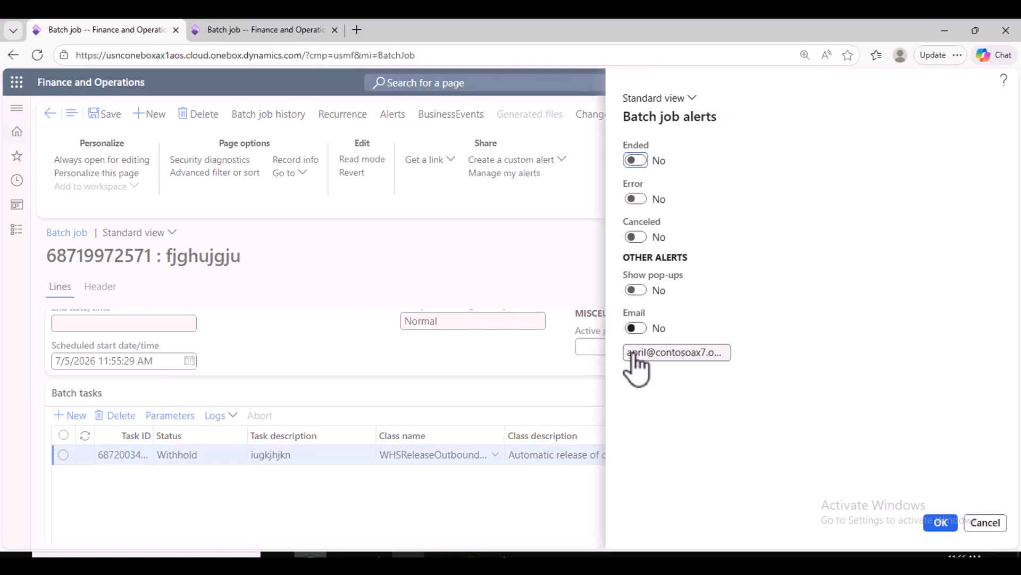
{"action": "left_click_drag", "start_coordinate": [629, 353], "coordinate": [775, 350]}
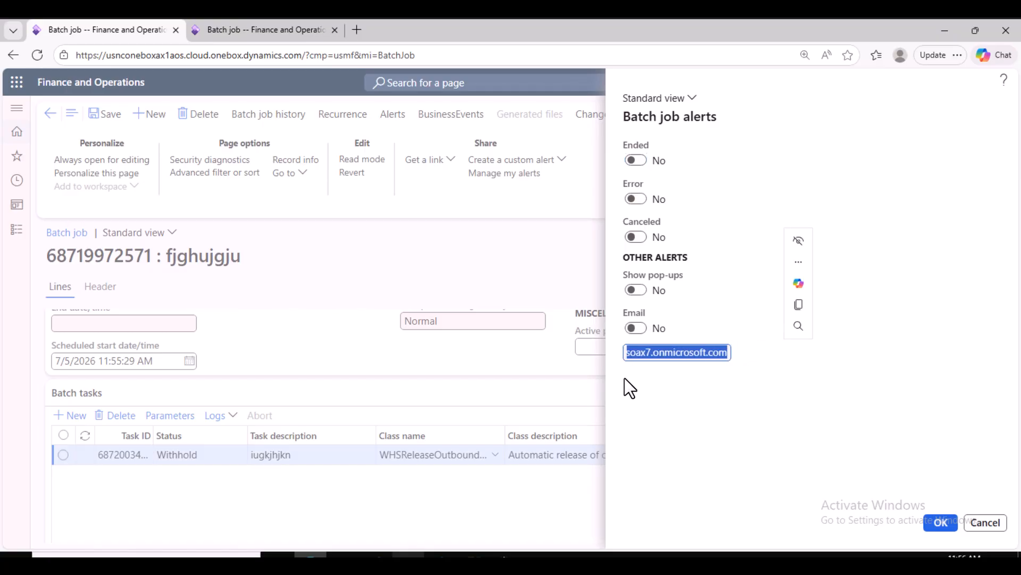
{"action": "left_click", "coordinate": [643, 358]}
{"action": "left_click", "coordinate": [257, 27]}
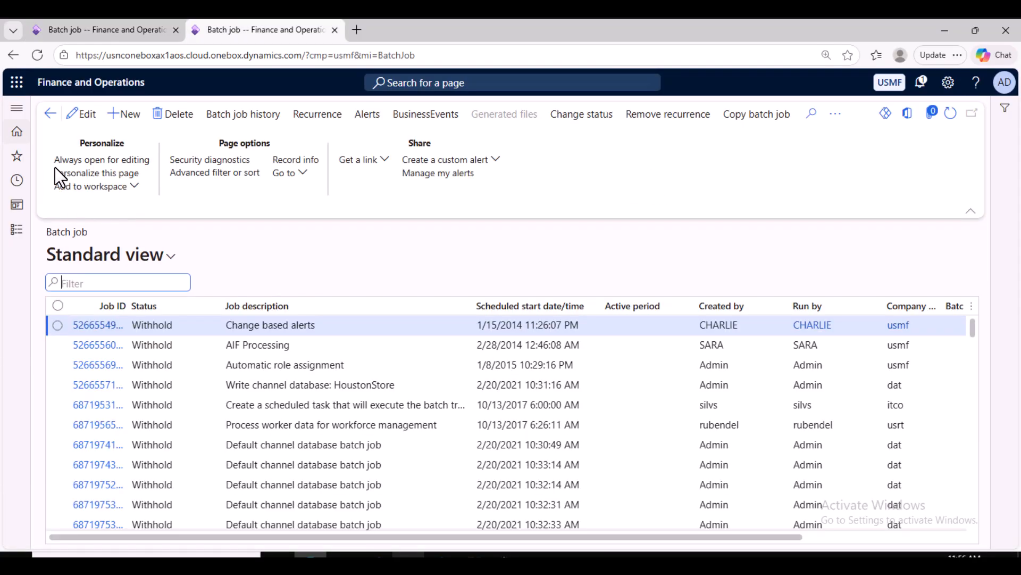
Open the Vendor invoice journal report from the recently used pages and review its background-run options.
{"action": "left_click", "coordinate": [16, 181]}
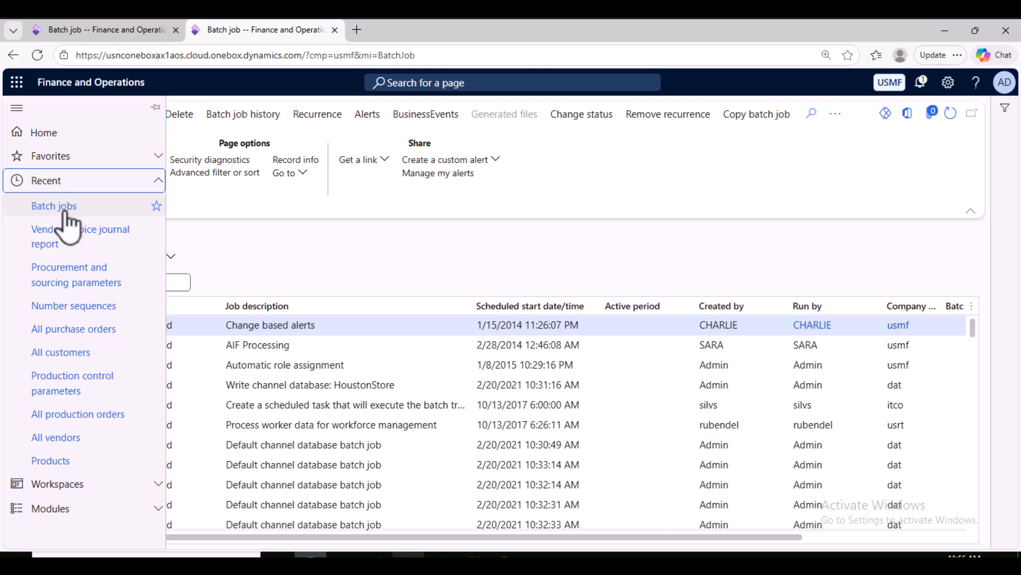
{"action": "left_click", "coordinate": [65, 232]}
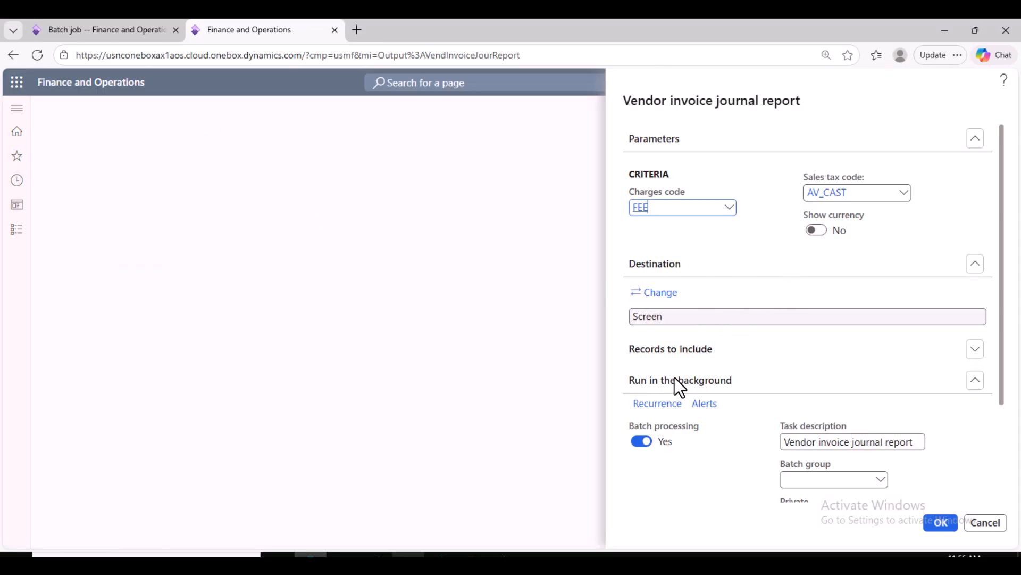
{"action": "left_click", "coordinate": [661, 405]}
{"action": "left_click", "coordinate": [691, 467]}
Try Email as the report's print destination, reviewing its recipient and subject fields and setting the file format to PDF.
{"action": "left_click", "coordinate": [658, 294]}
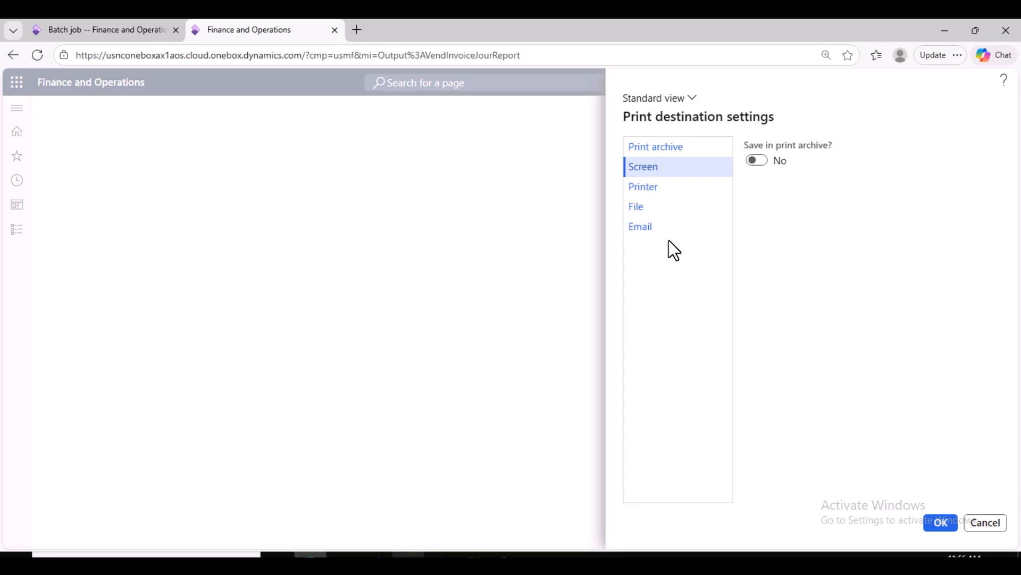
{"action": "left_click", "coordinate": [662, 235]}
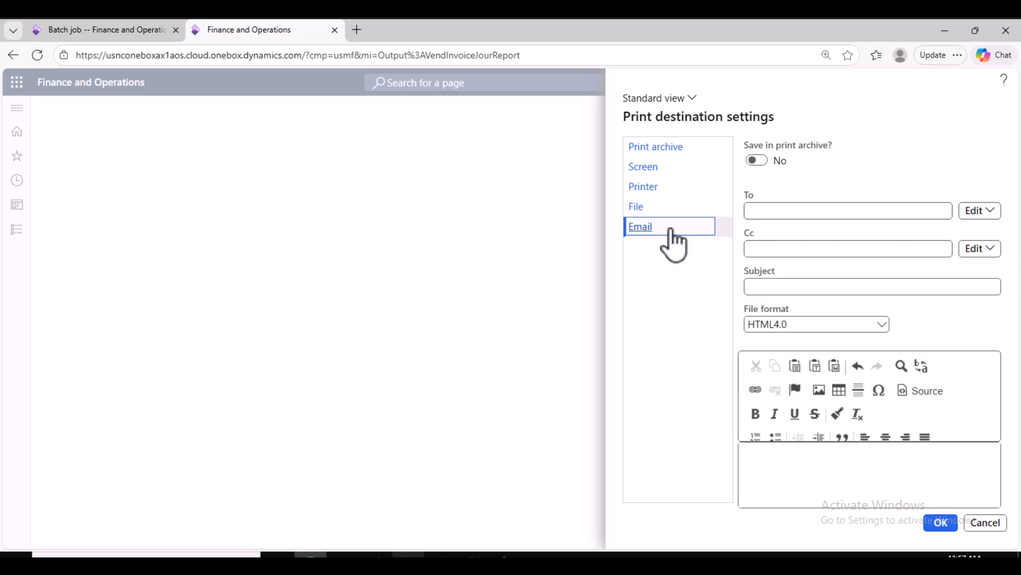
{"action": "left_click", "coordinate": [780, 213]}
{"action": "left_click", "coordinate": [780, 250]}
{"action": "left_click", "coordinate": [784, 290]}
{"action": "left_click", "coordinate": [881, 326]}
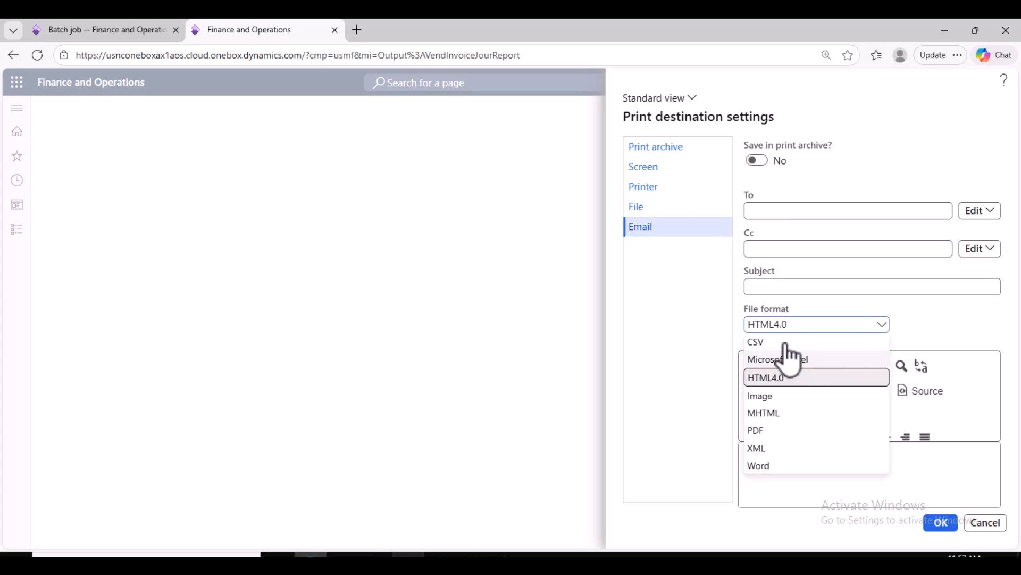
{"action": "left_click", "coordinate": [787, 343]}
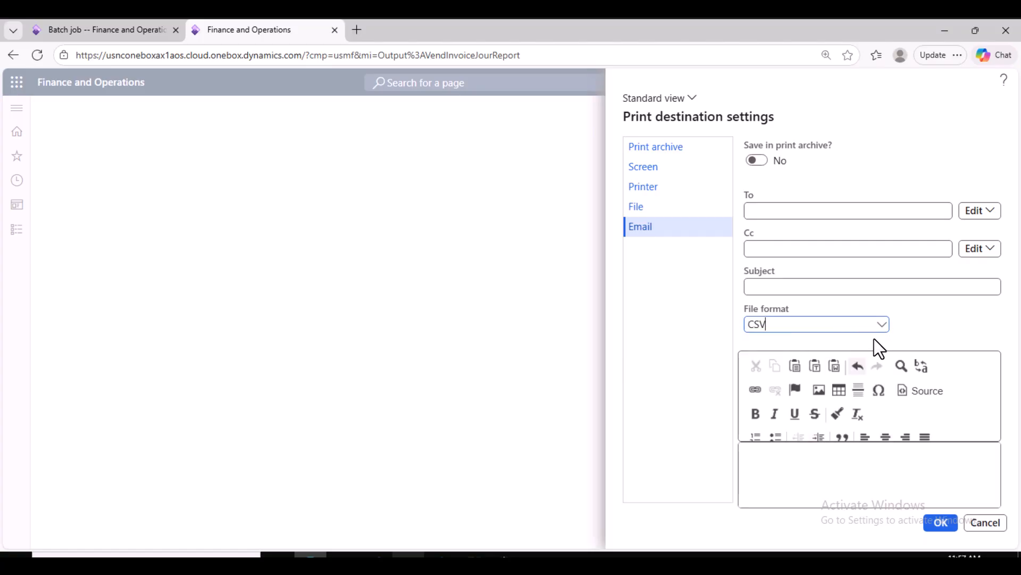
{"action": "left_click", "coordinate": [882, 326]}
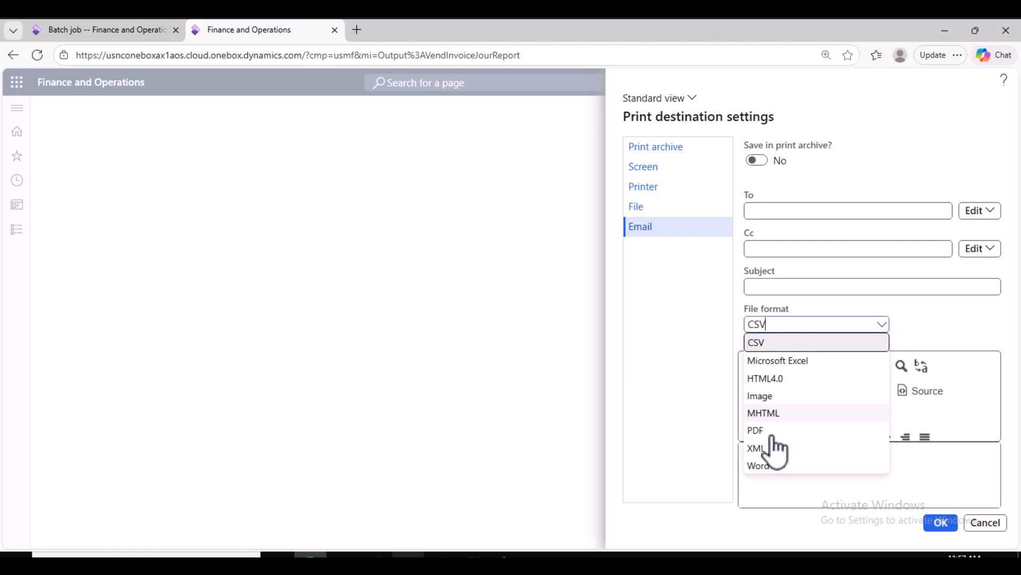
{"action": "left_click", "coordinate": [758, 430]}
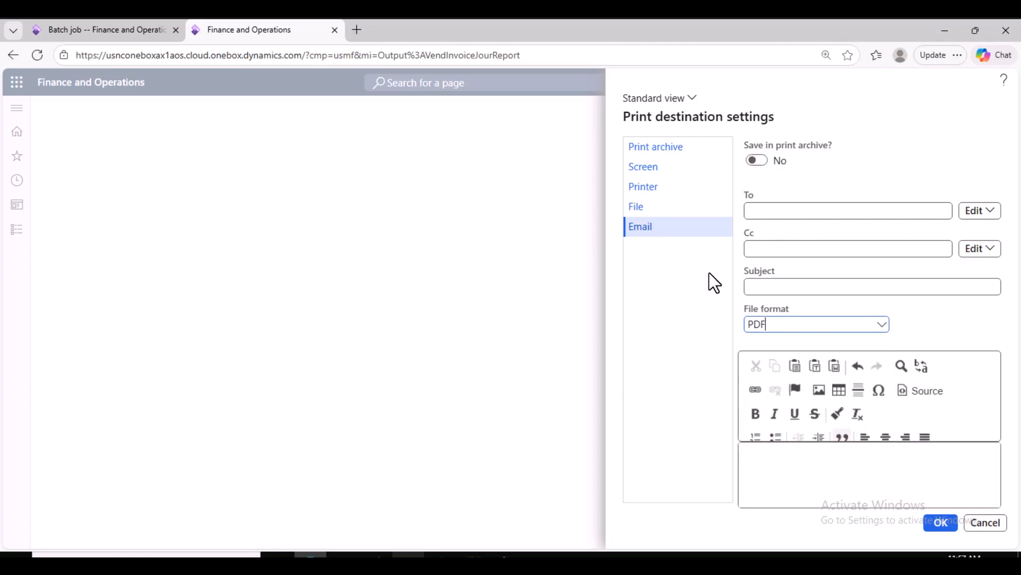
Review the File and Printer destination options, and cancel the print destination settings without saving.
{"action": "left_click", "coordinate": [659, 210]}
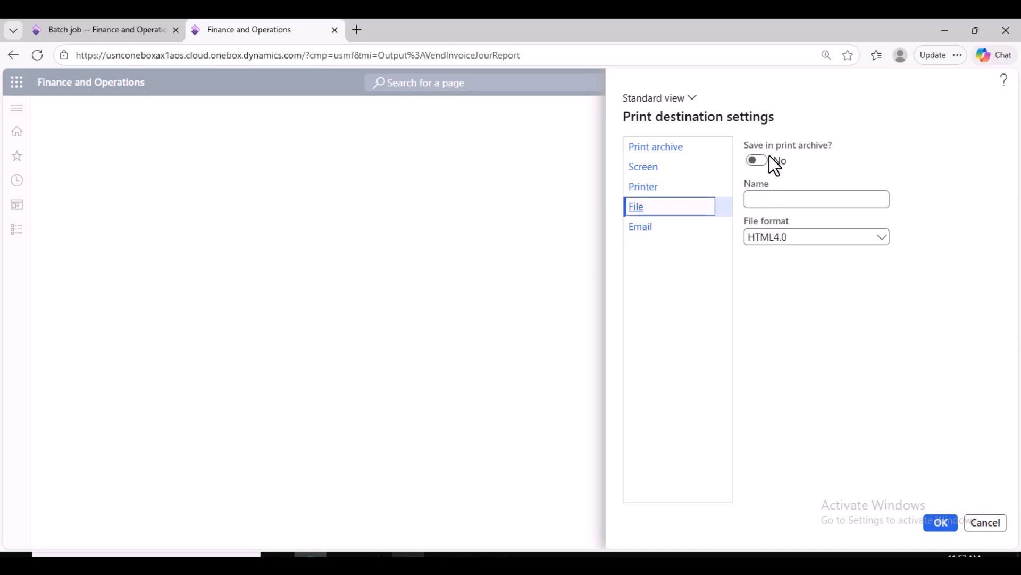
{"action": "left_click", "coordinate": [775, 201]}
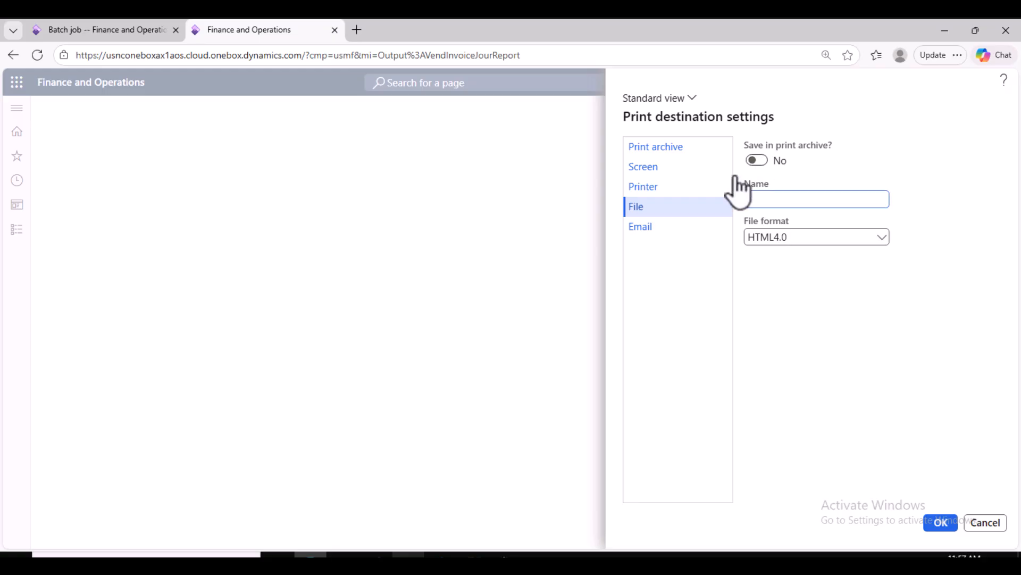
{"action": "left_click", "coordinate": [681, 191]}
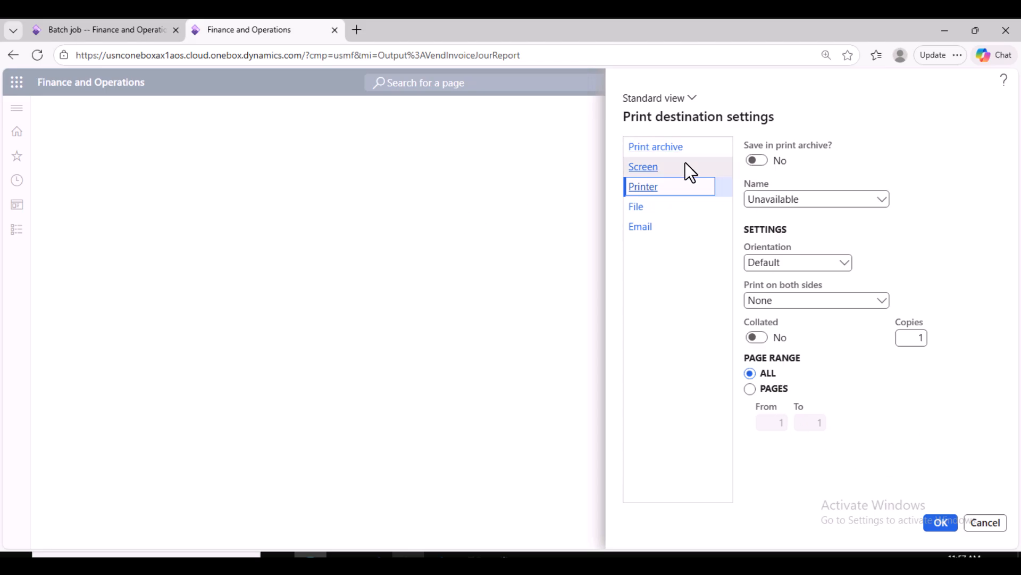
{"action": "left_click", "coordinate": [988, 523]}
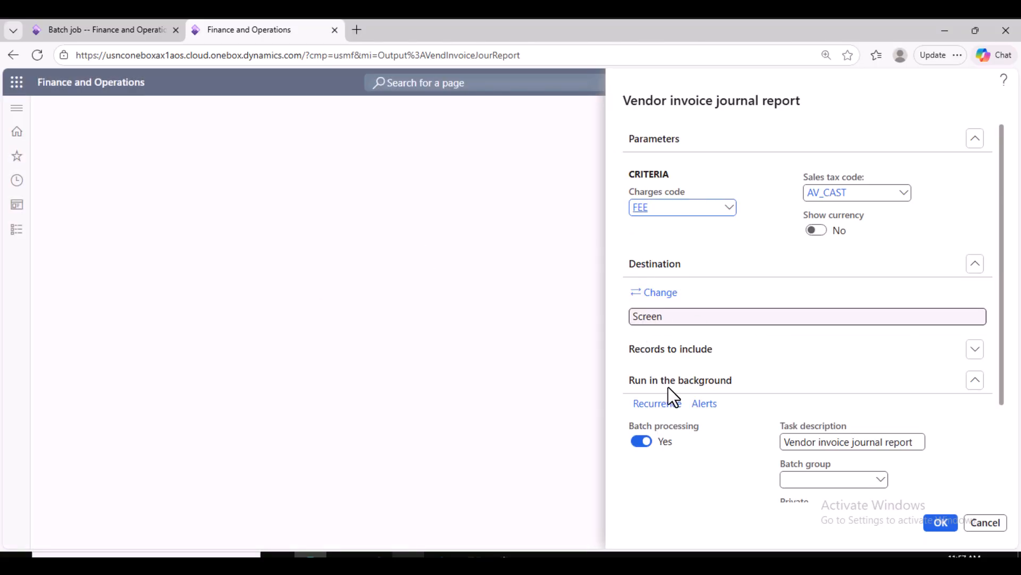